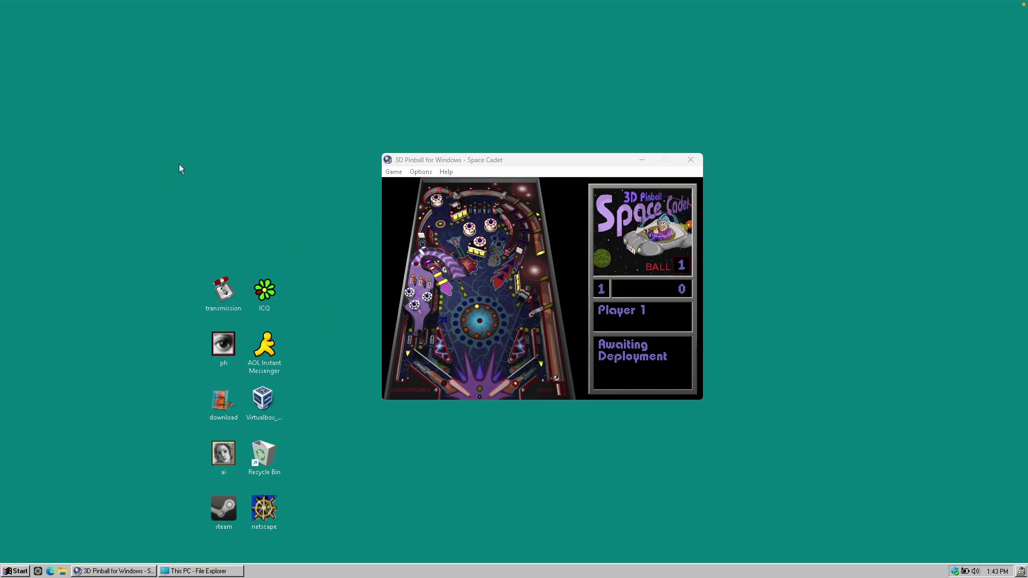
- Check the Start menu's app list, then open the Win95-style Recycle Bin
left_click(20, 572)
mouse_move(66, 530)
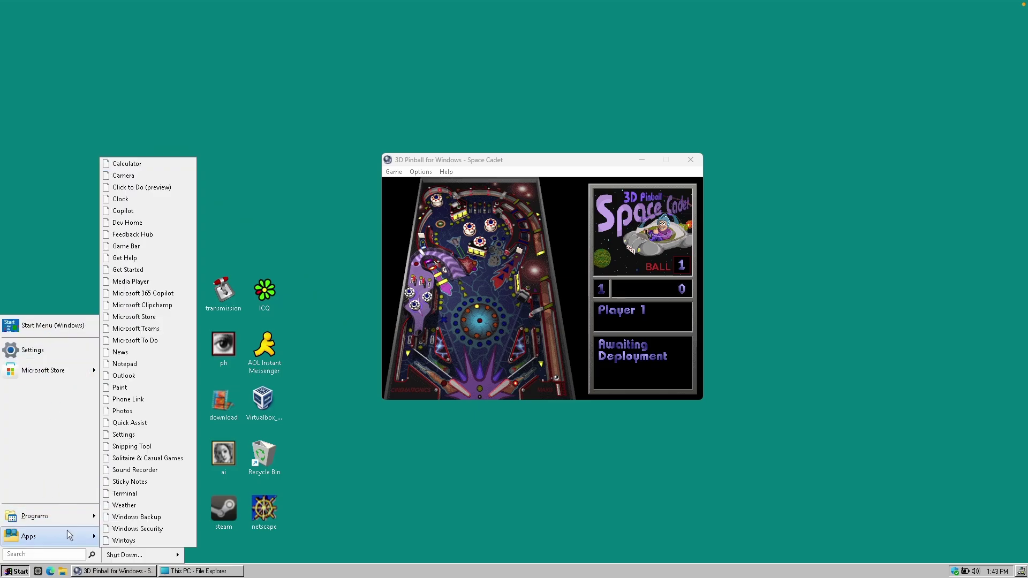
left_click(299, 551)
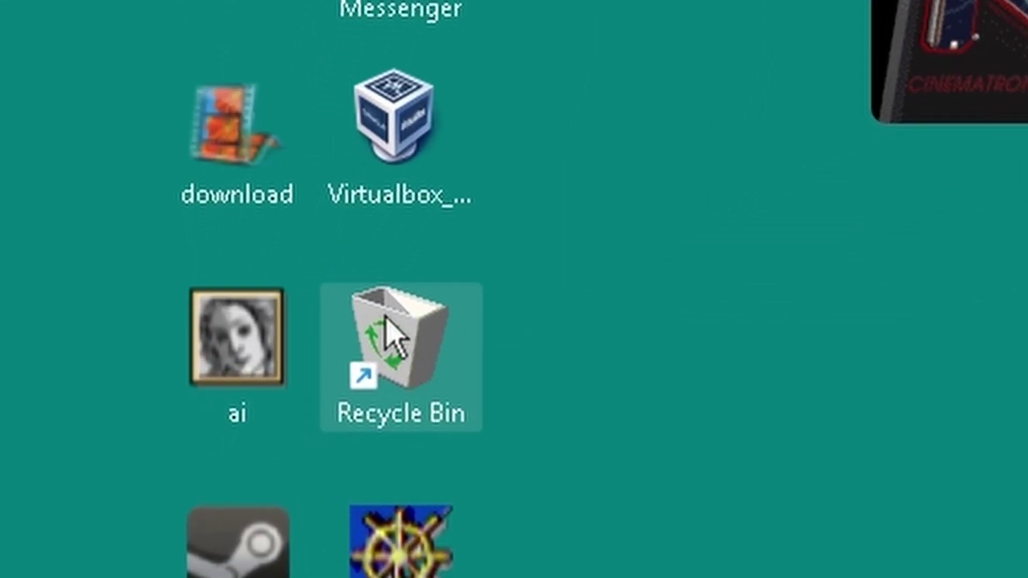
double_click(449, 252)
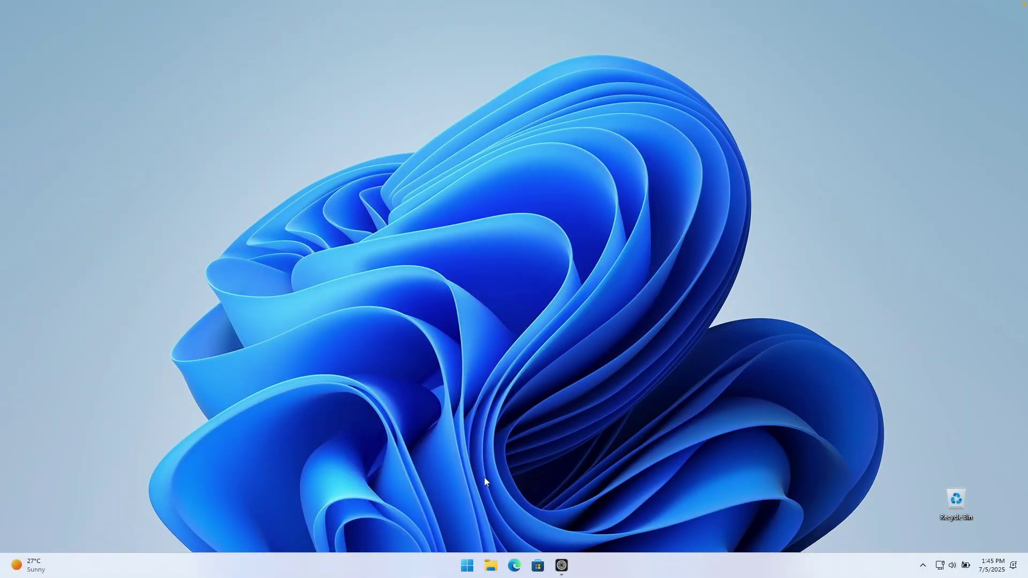
- In the browser, download RetroBar.Portable.ARM64.zip from the RetroBar 1.20 release assets
left_click(569, 557)
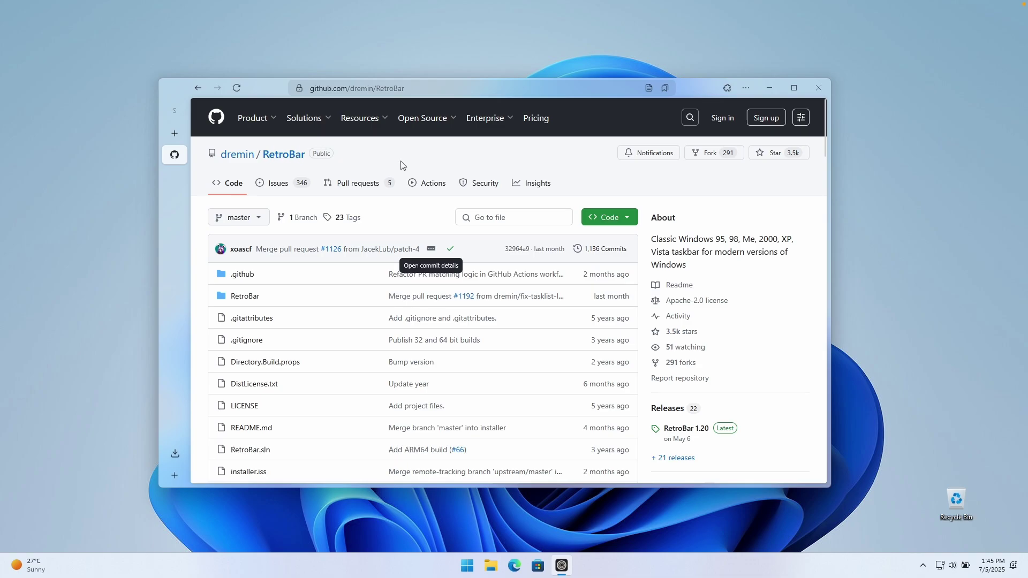
left_click(412, 93)
left_click(265, 87)
scroll(709, 227, "down", 1)
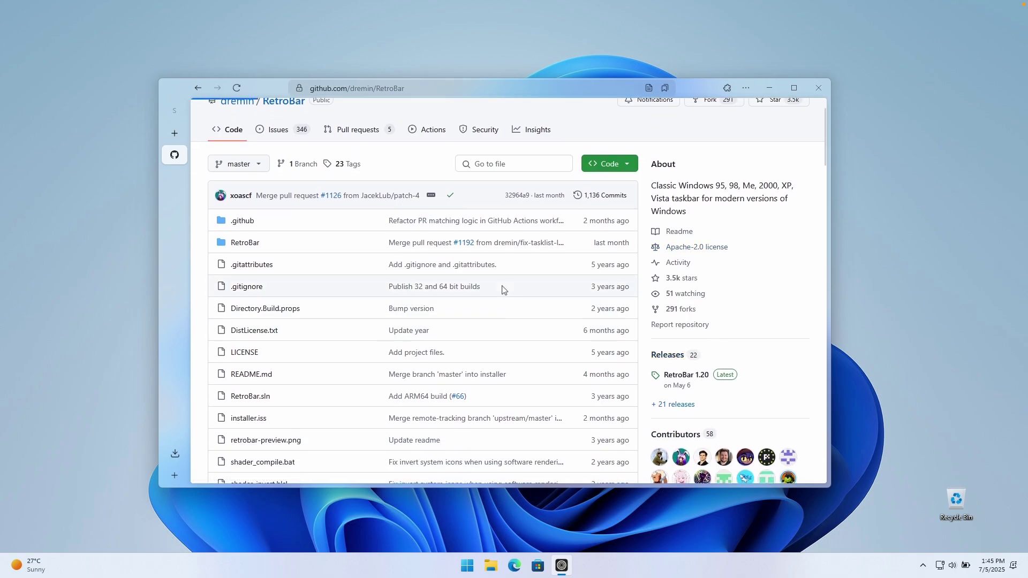
scroll(498, 289, "down", 2)
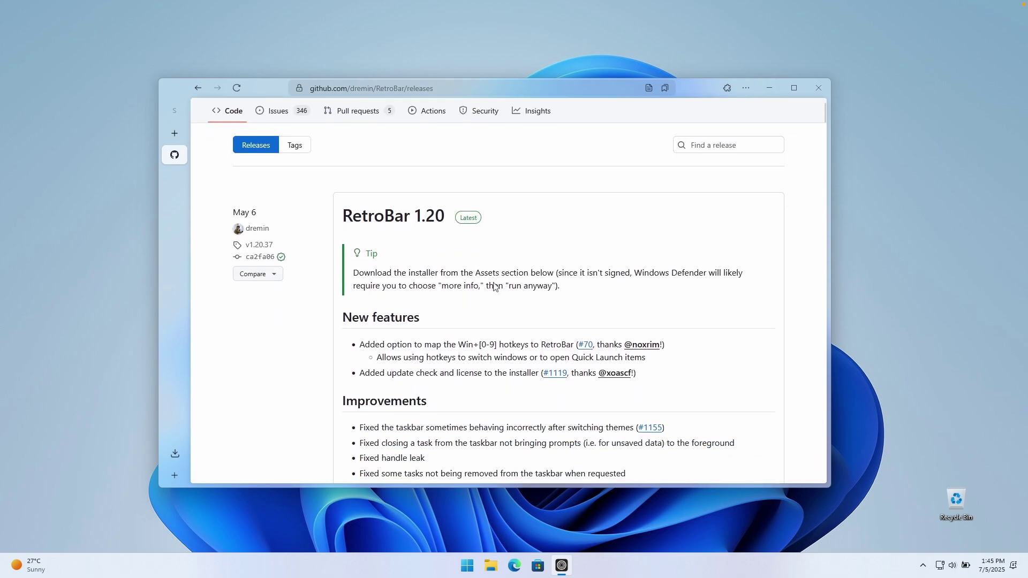
scroll(495, 288, "down", 8)
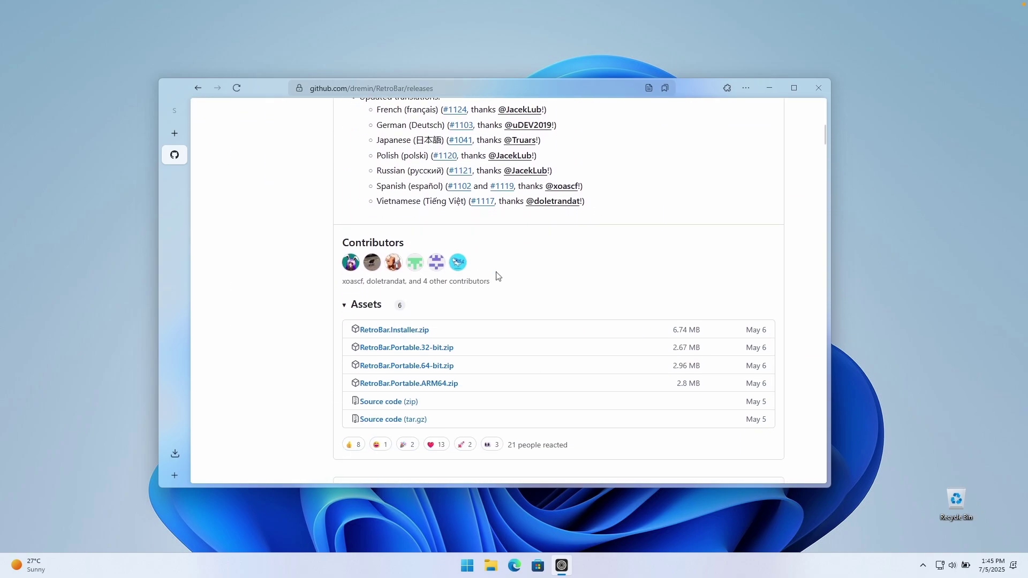
left_click(438, 386)
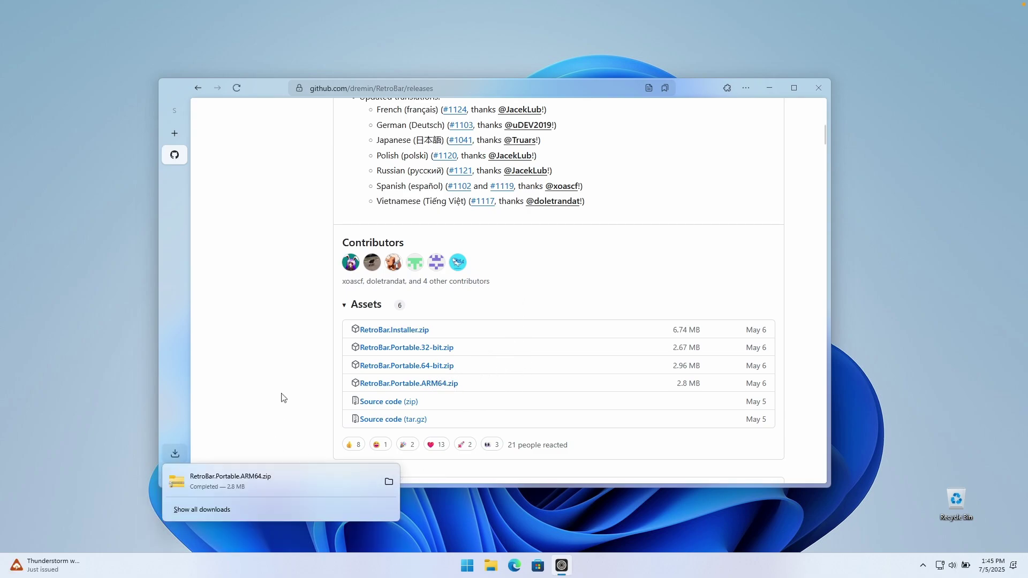
- Extract the downloaded RetroBar.Portable.ARM64 zip into its own folder
left_click(389, 482)
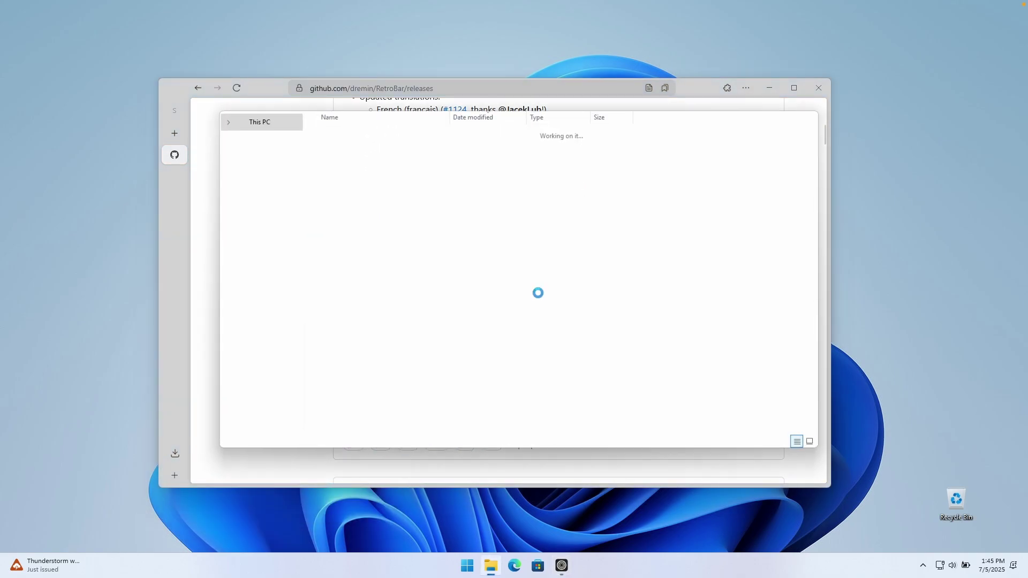
left_click(770, 88)
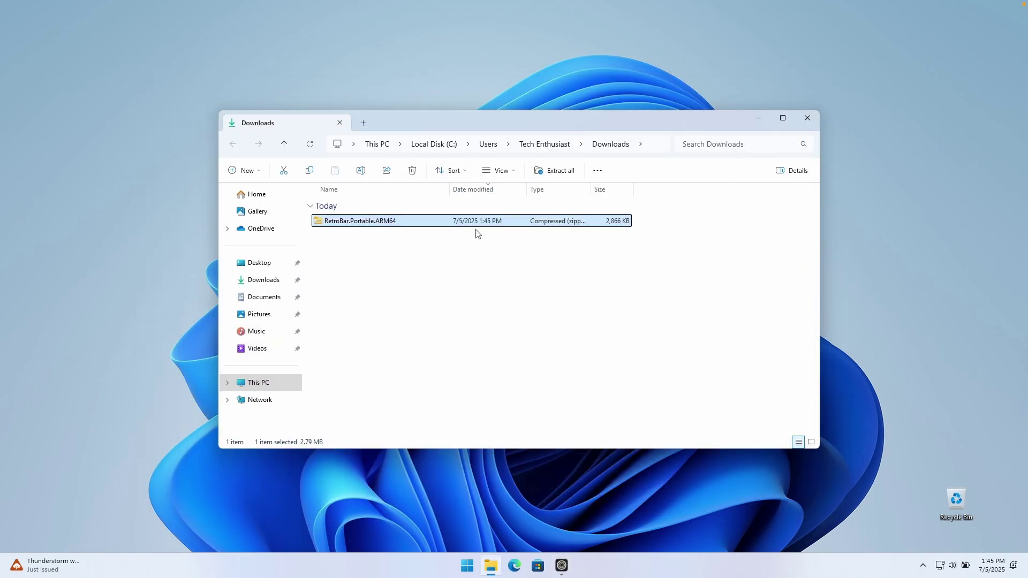
left_click(554, 171)
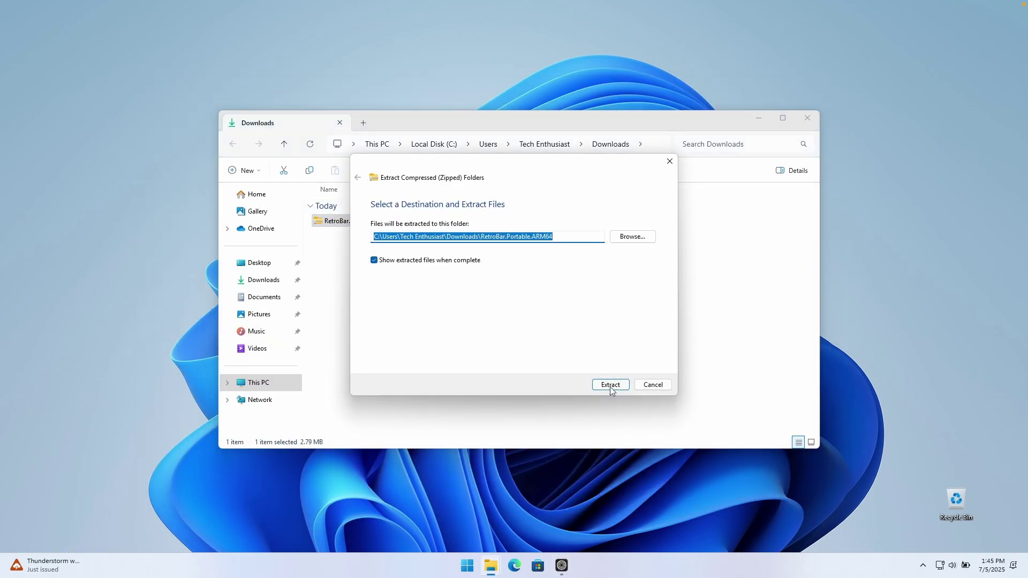
left_click(610, 385)
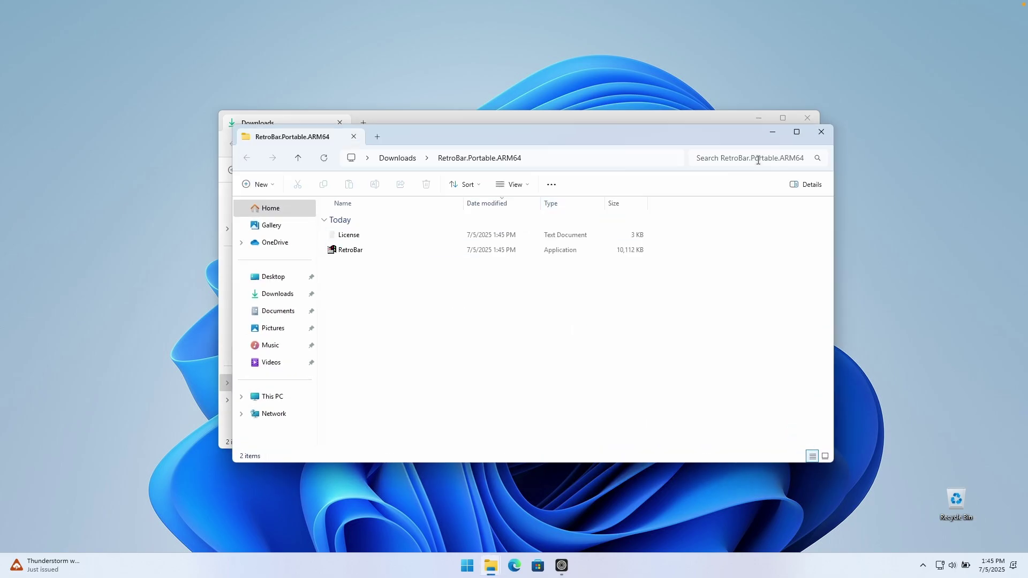
left_click(822, 132)
- Move the extracted RetroBar.Portable.ARM64 folder into C:\Program Files with admin permission, then open it
left_click(399, 238)
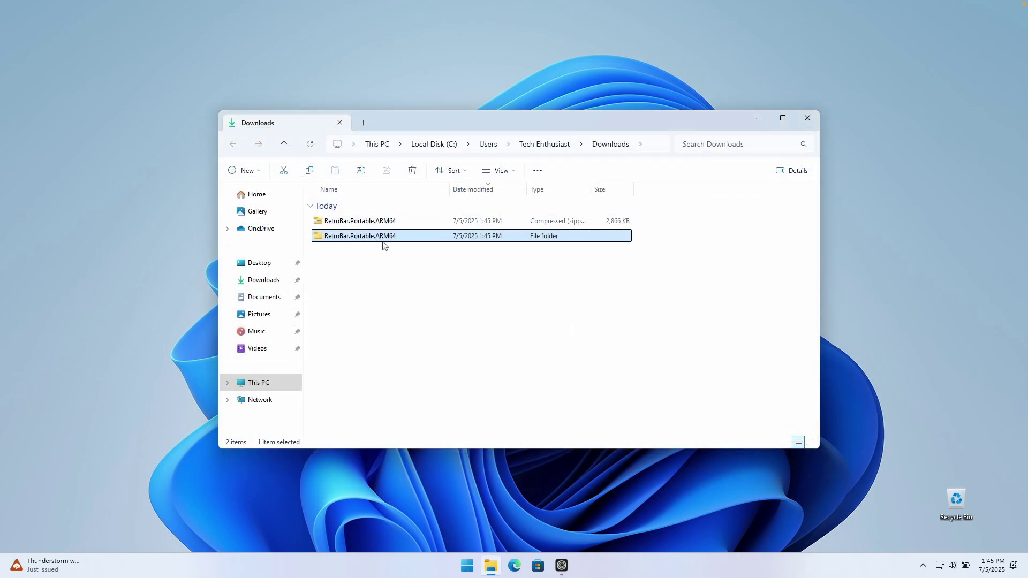
right_click(378, 240)
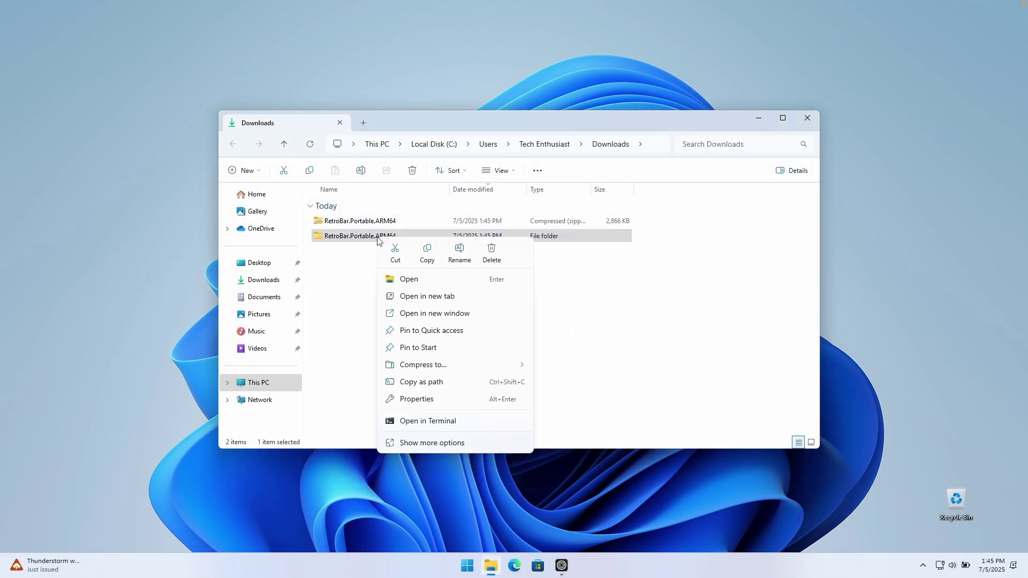
left_click(397, 253)
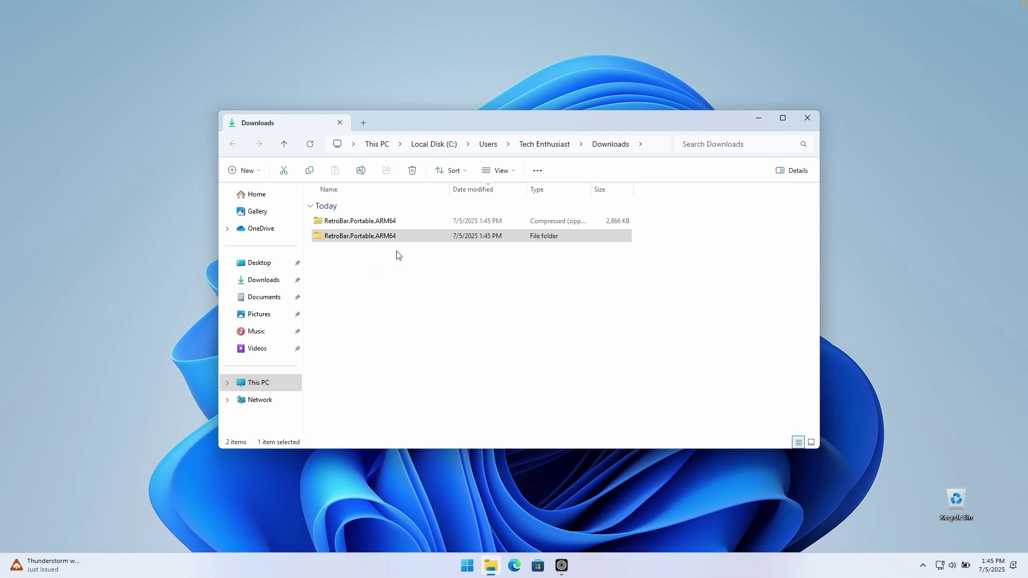
left_click(283, 384)
left_click(362, 230)
double_click(361, 230)
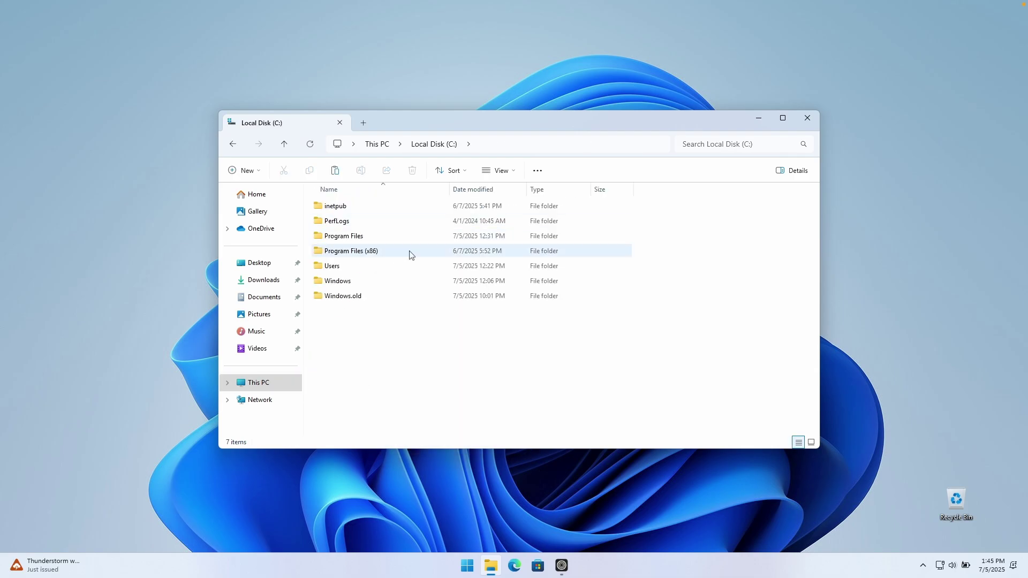
double_click(364, 236)
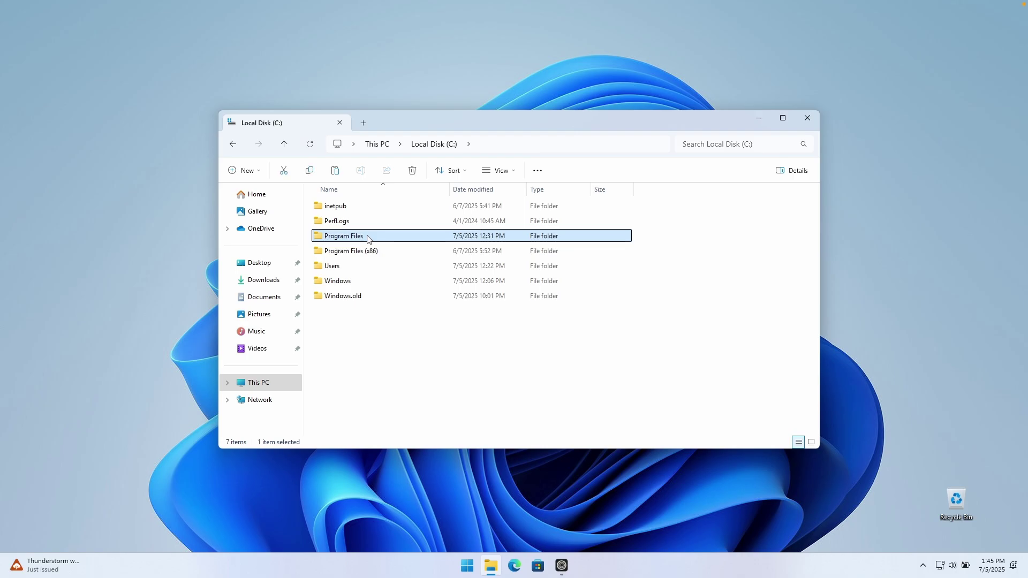
left_click(335, 170)
left_click(225, 210)
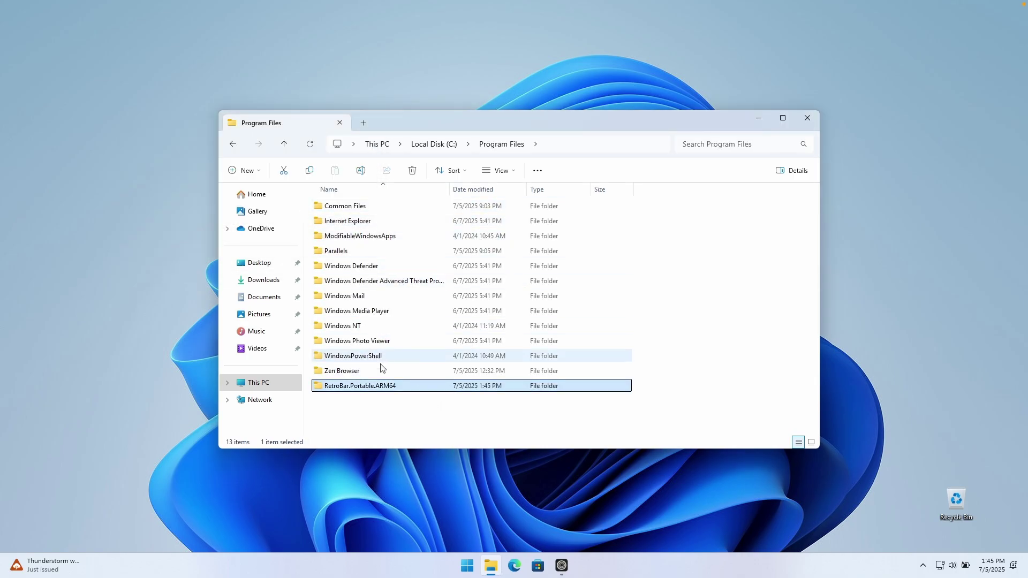
double_click(387, 387)
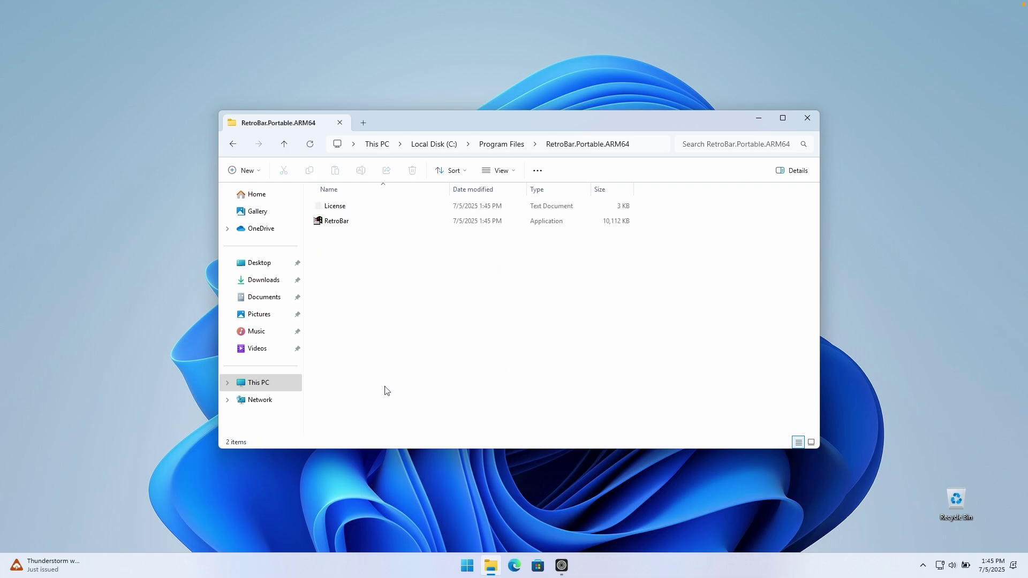
- Run RetroBar past SmartScreen and install the required .NET 6.0 Desktop Runtime (arm64)
double_click(353, 227)
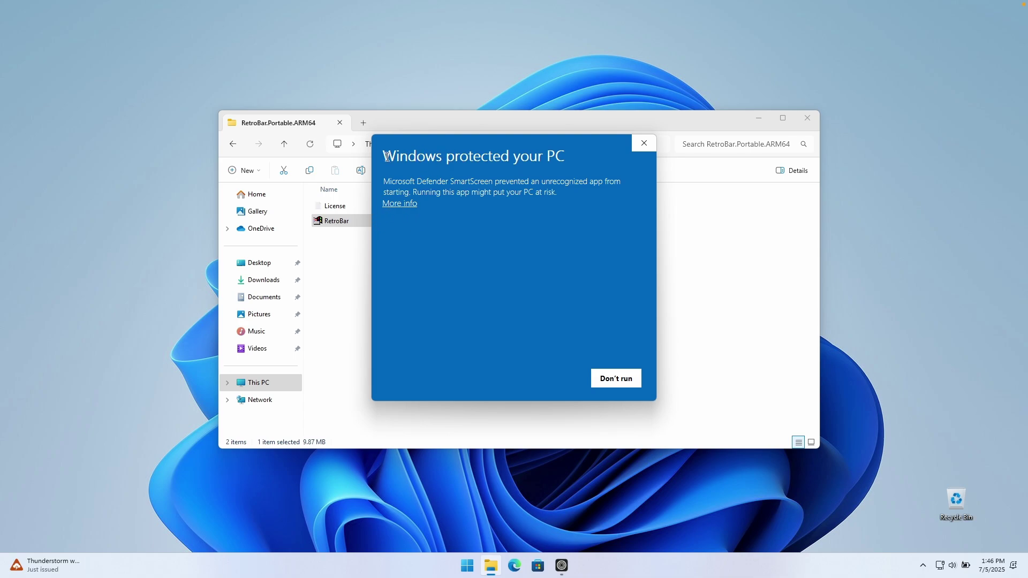
left_click(404, 205)
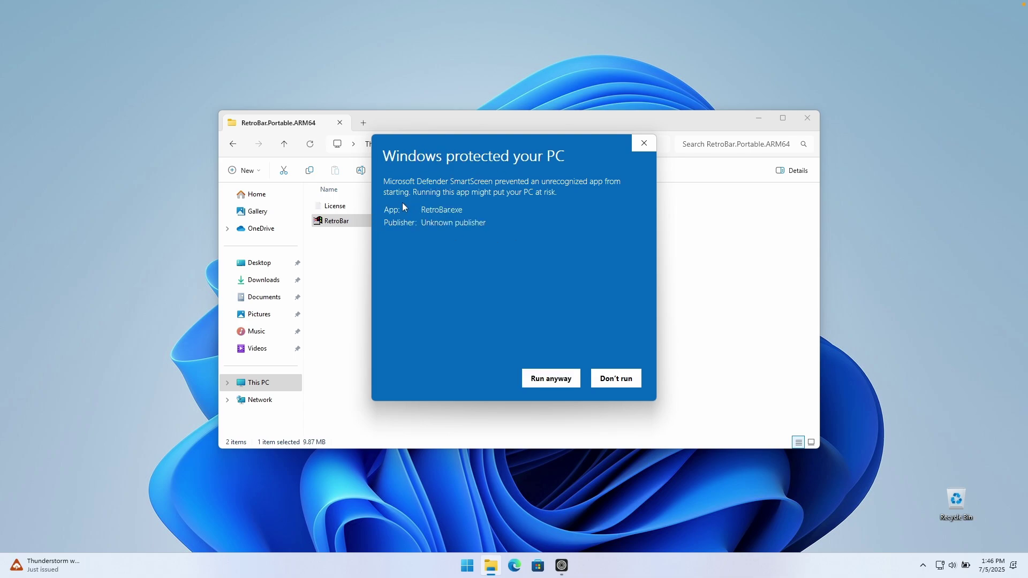
left_click(552, 384)
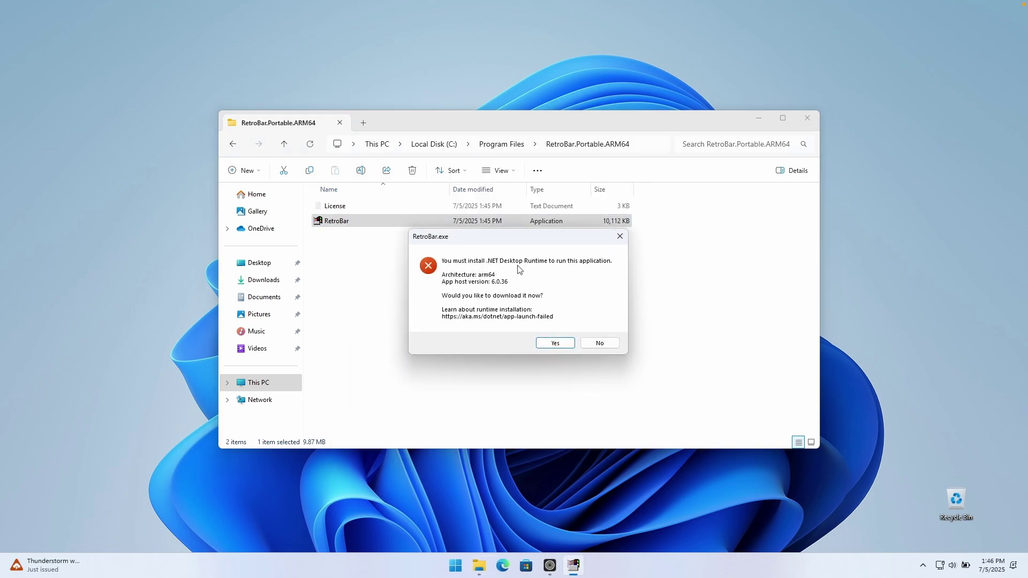
left_click(555, 343)
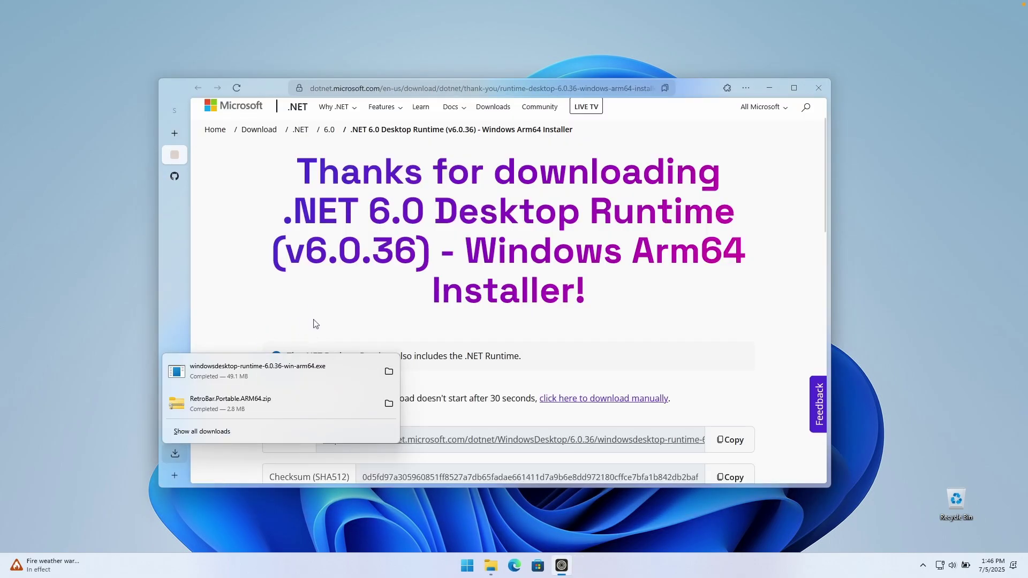
left_click(310, 374)
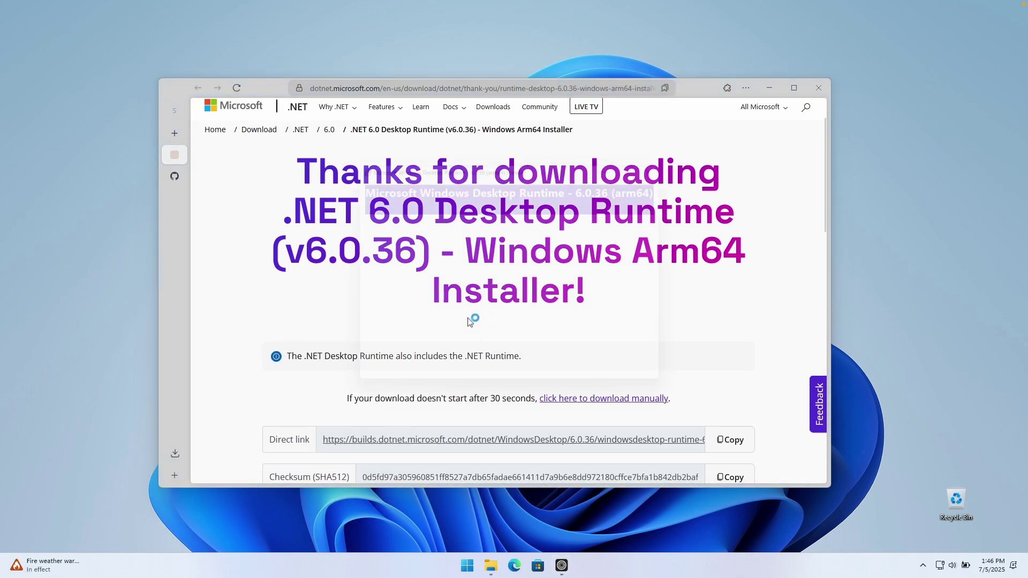
left_click(591, 385)
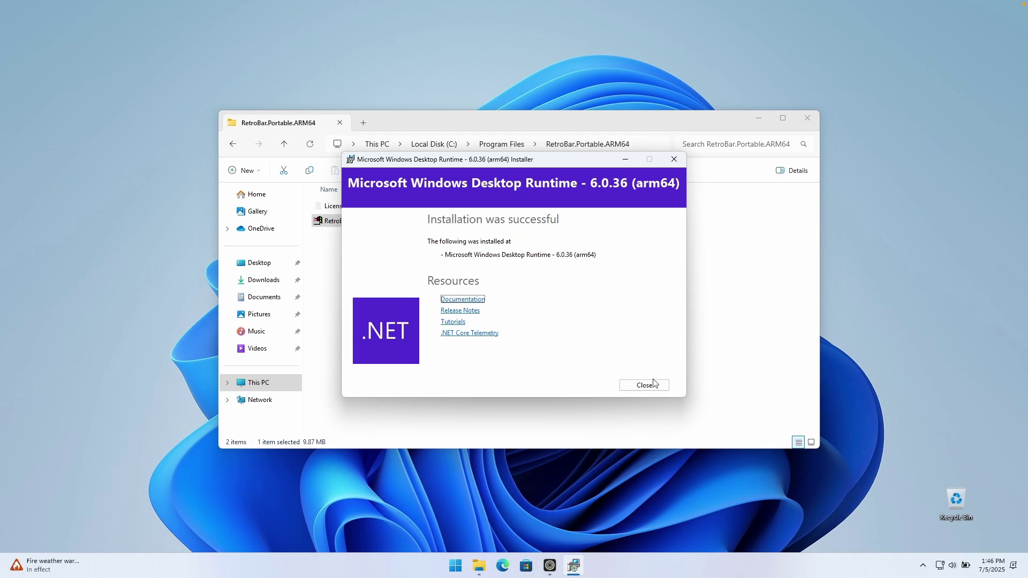
left_click(644, 385)
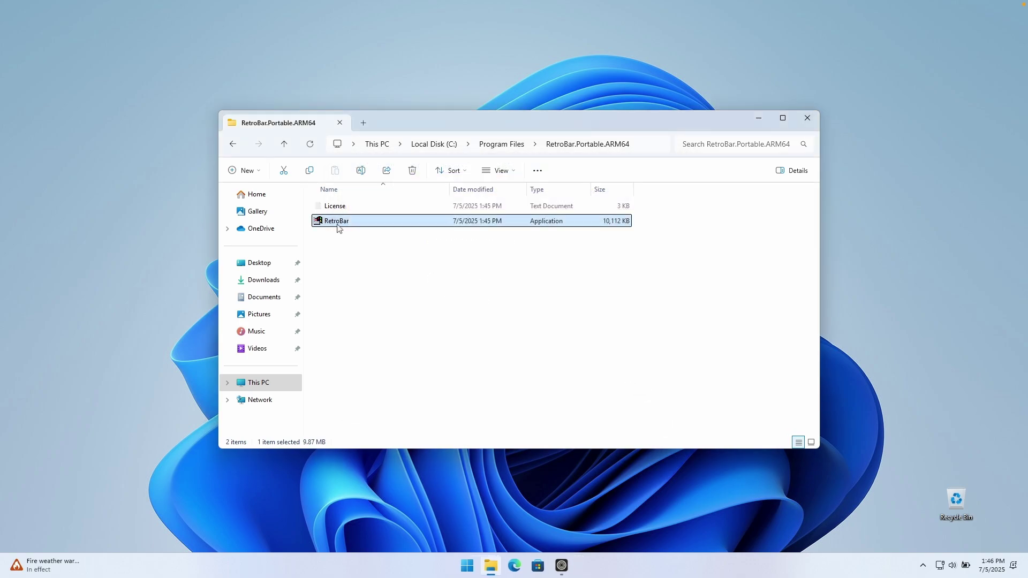
- Launch RetroBar again with Run anyway so the classic taskbar appears
double_click(337, 224)
left_click(407, 204)
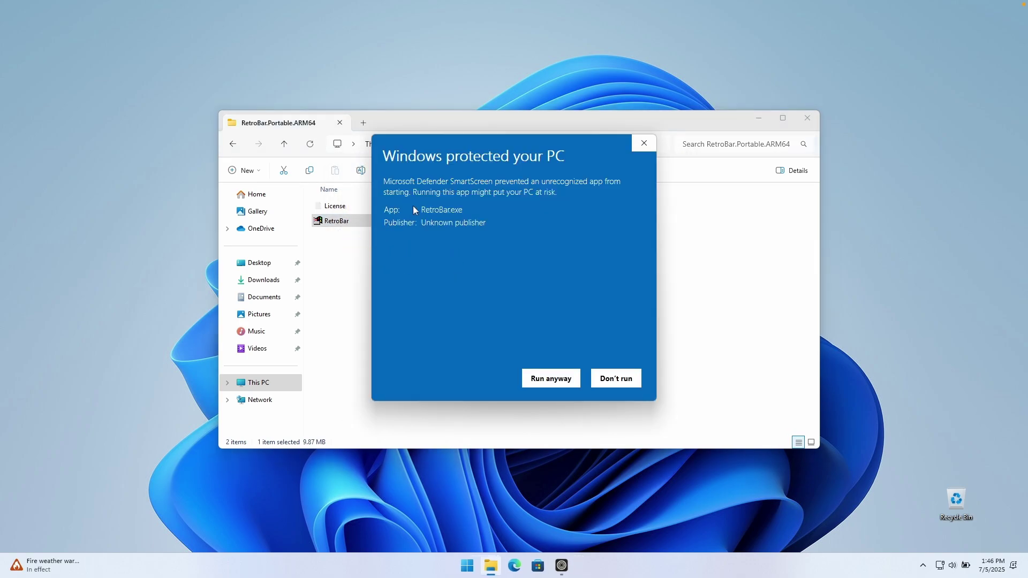
left_click(538, 376)
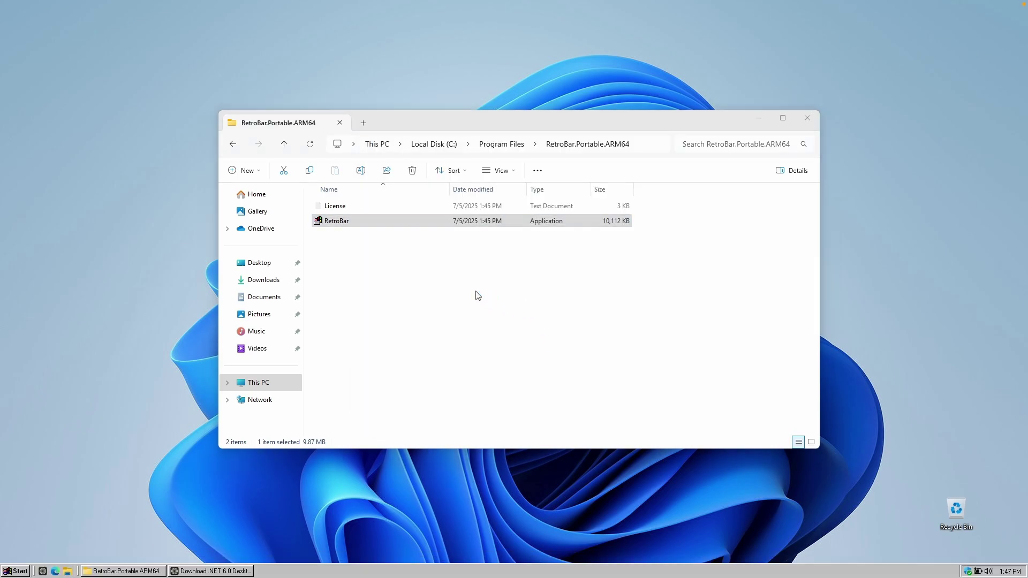
- Minimize the RetroBar folder and go to Settings > Personalization > Taskbar
left_click(758, 126)
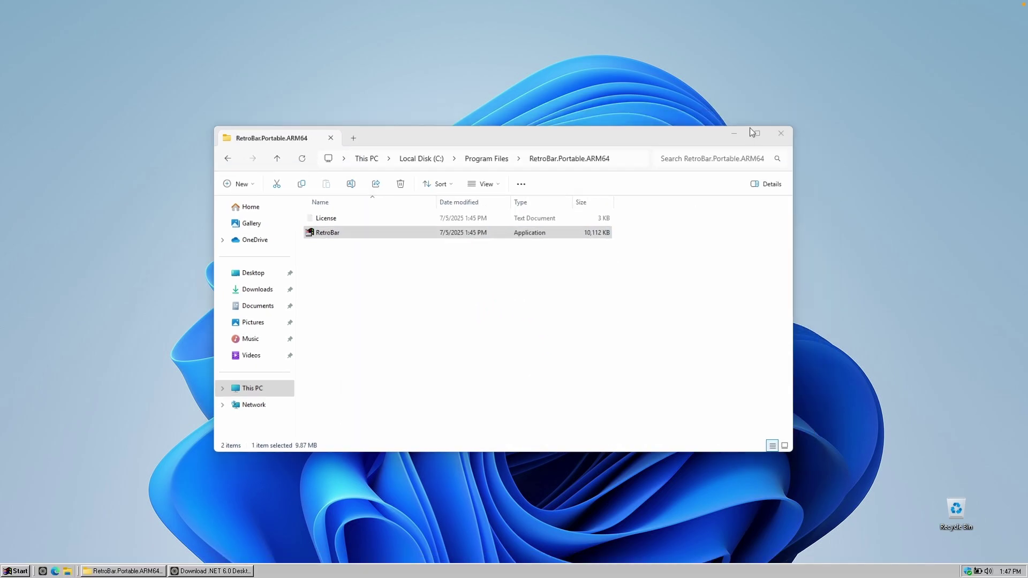
left_click(27, 569)
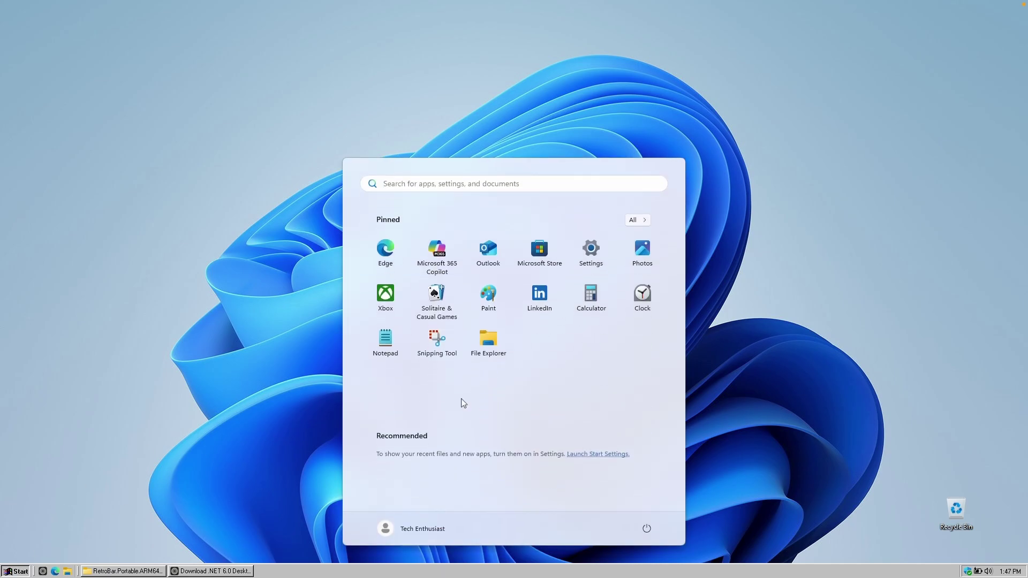
left_click(148, 462)
left_click(20, 569)
left_click(591, 255)
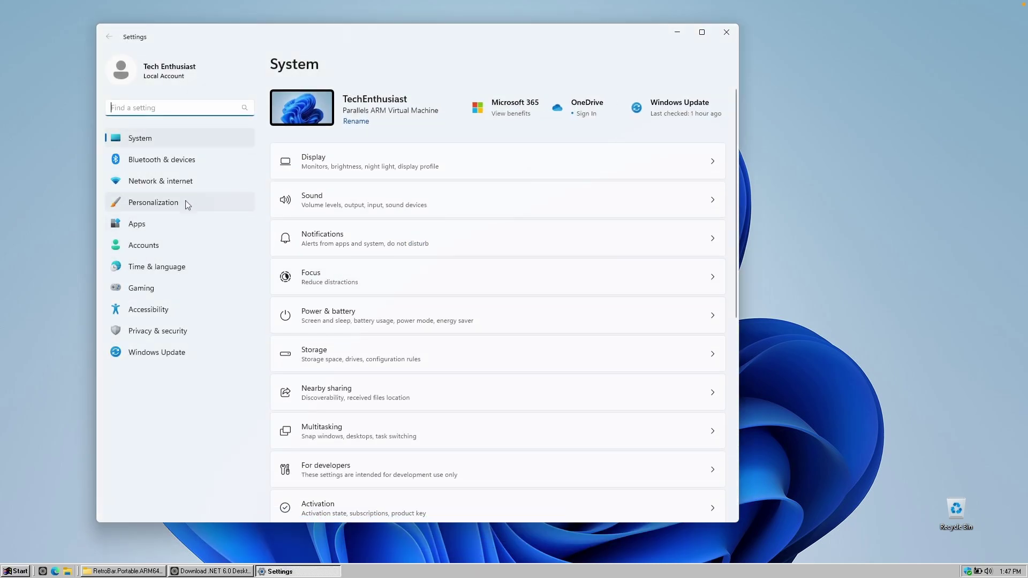
left_click(186, 202)
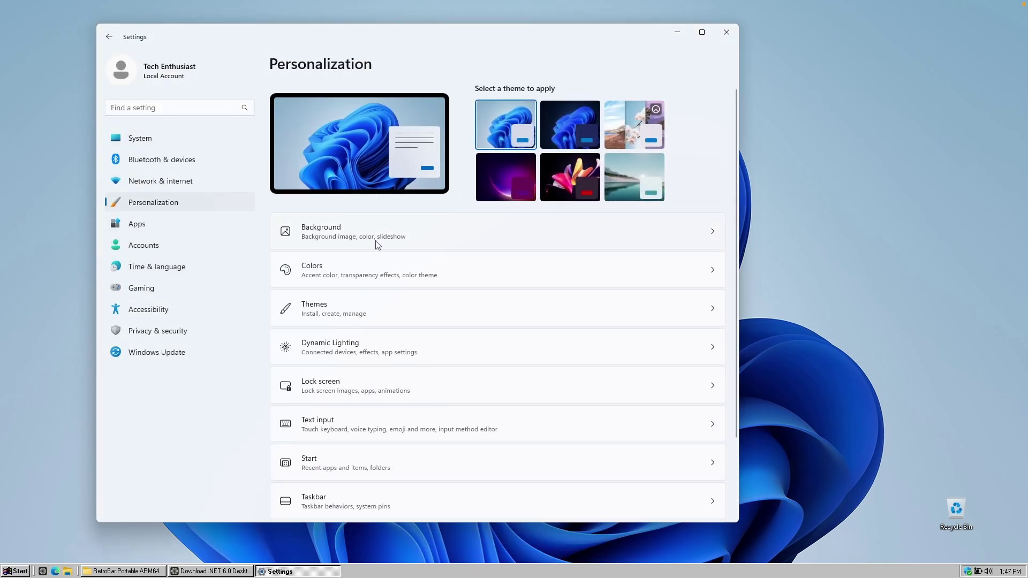
scroll(377, 245, "down", 3)
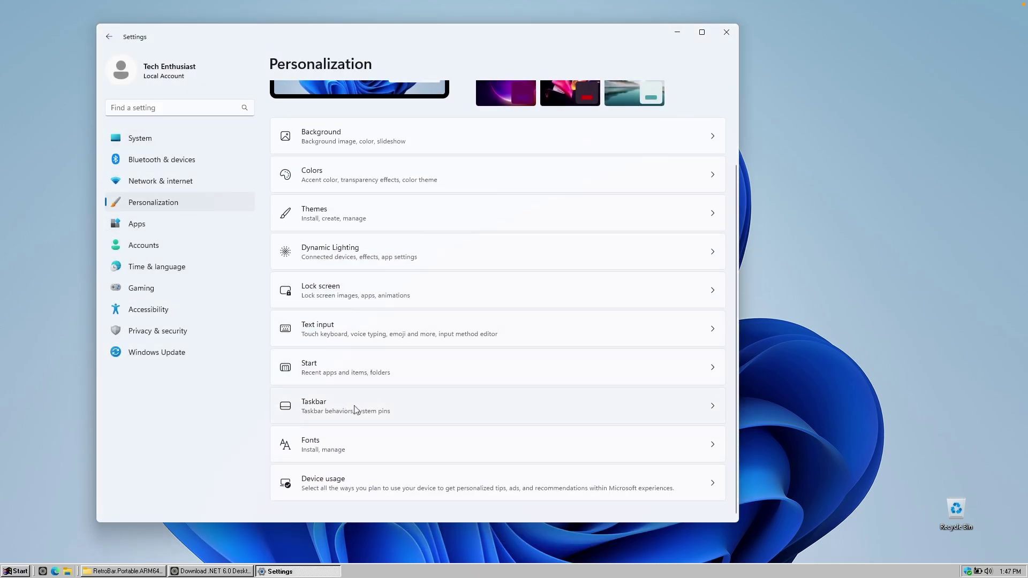
left_click(355, 409)
- Under Taskbar behaviors set Taskbar alignment to Left, close Settings, and check Start
scroll(407, 290, "down", 2)
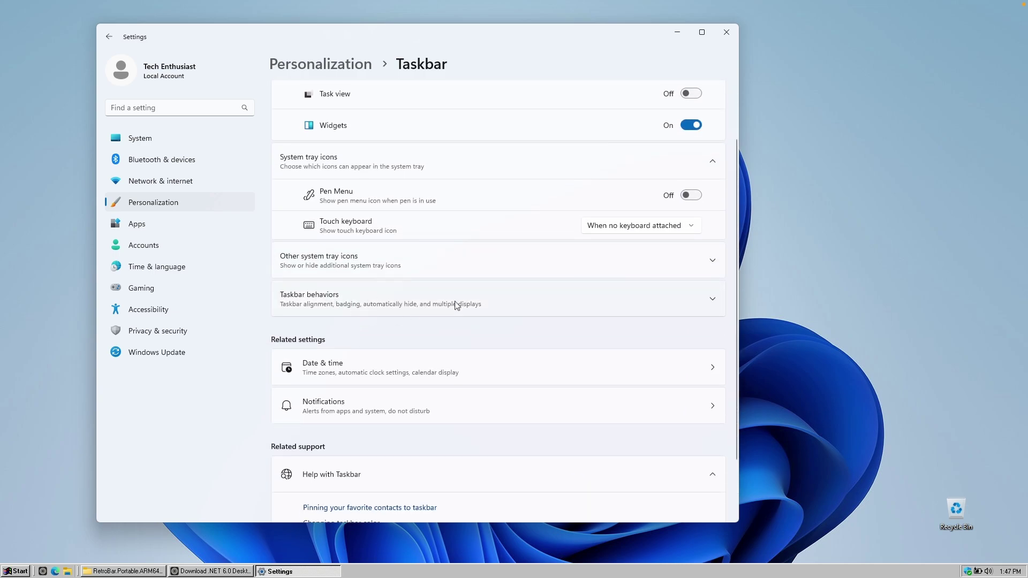
left_click(402, 302)
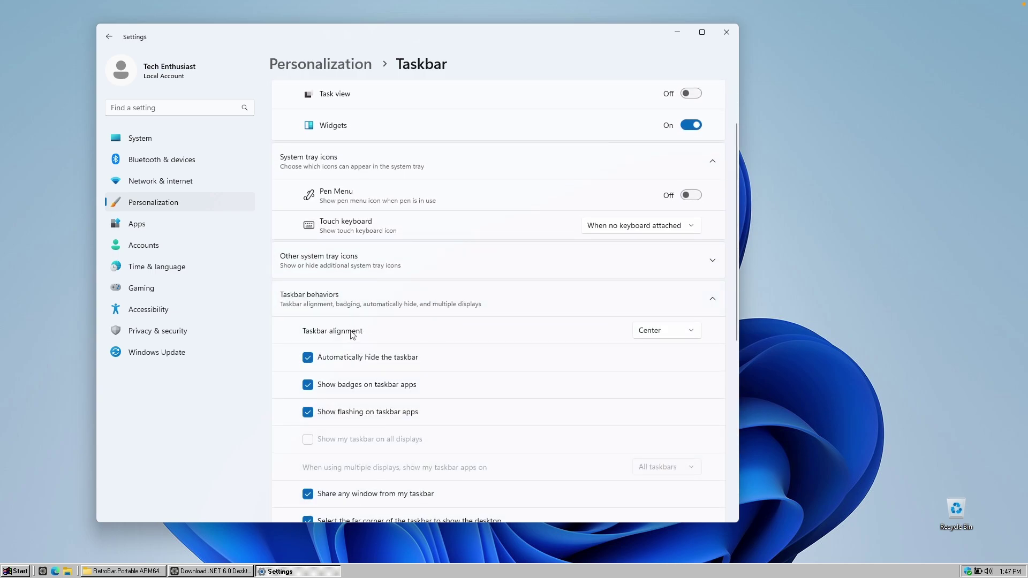
left_click(678, 332)
left_click(663, 312)
left_click(723, 37)
left_click(20, 568)
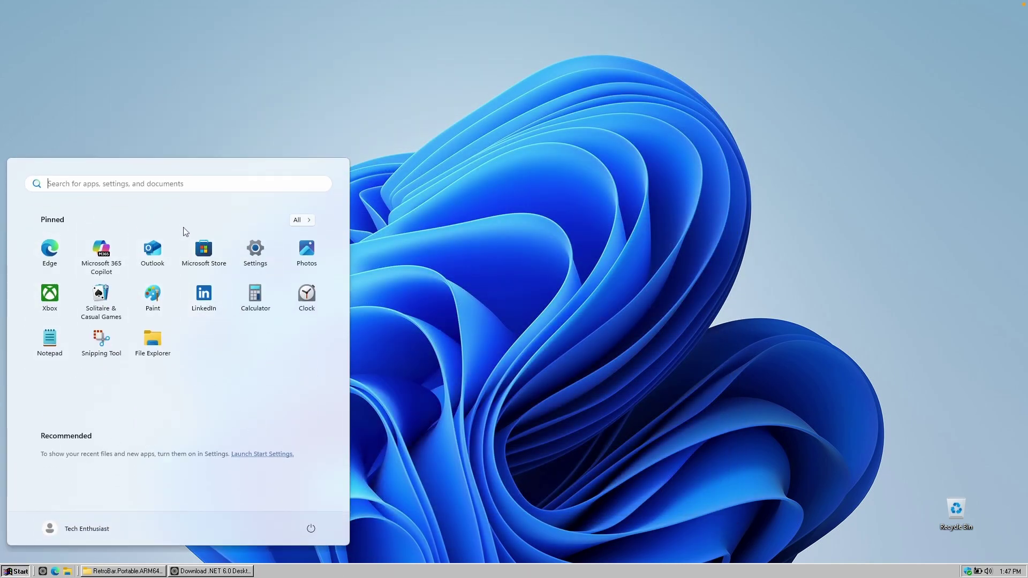
- In RetroBar Properties, preview System XP and Windows XP Blue, then keep Windows 95-98
left_click(416, 535)
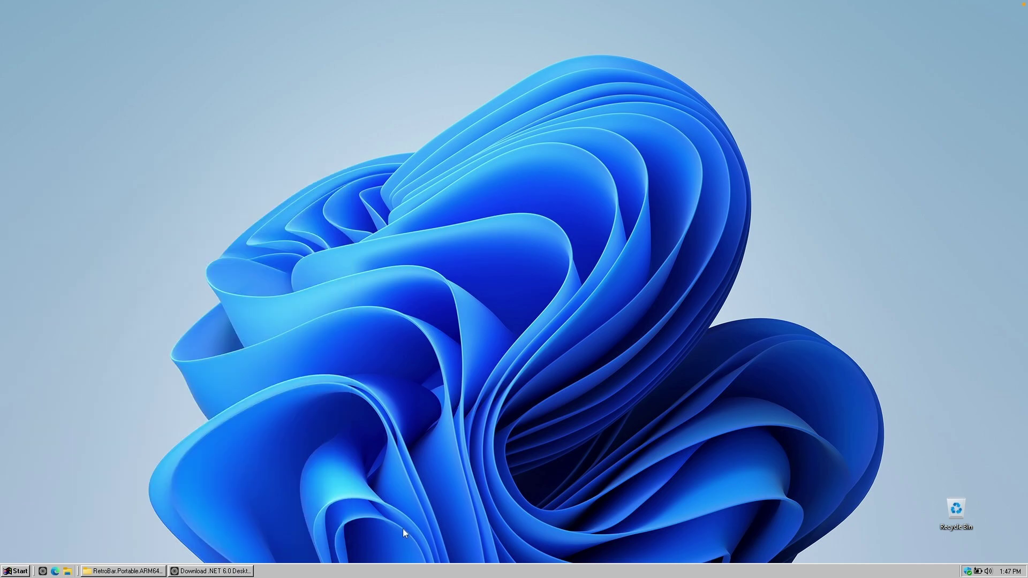
right_click(421, 571)
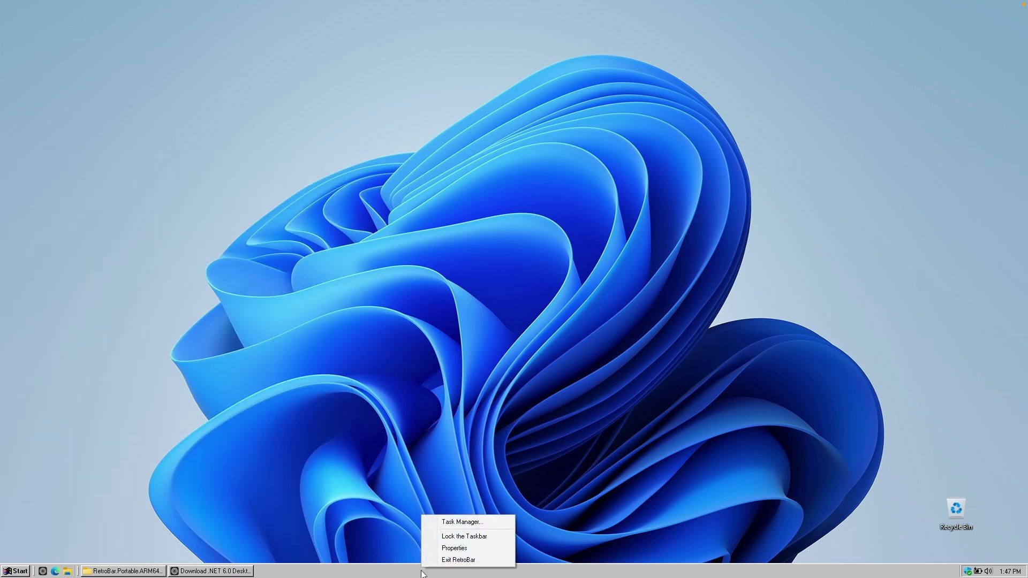
left_click(454, 547)
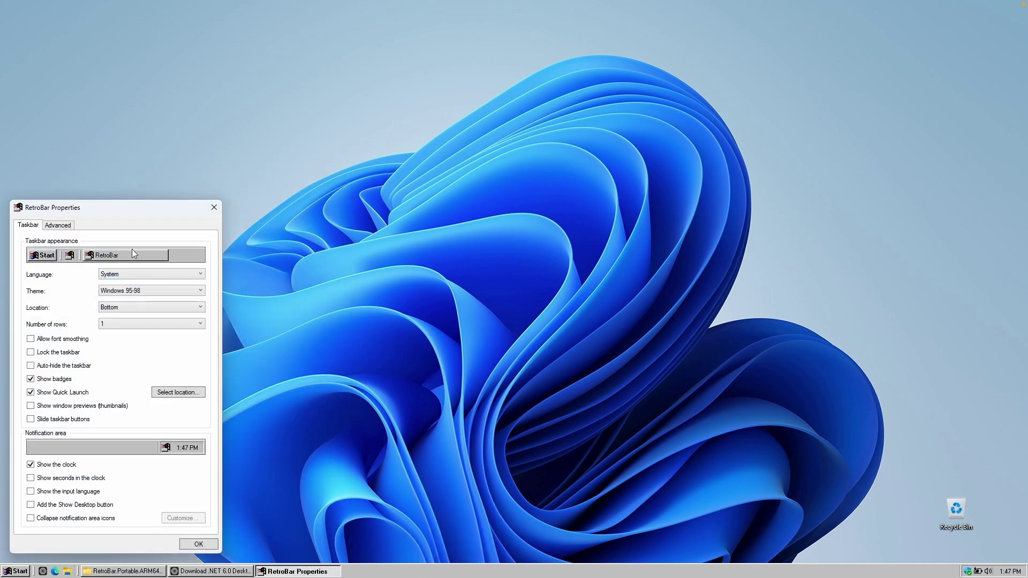
left_click(130, 291)
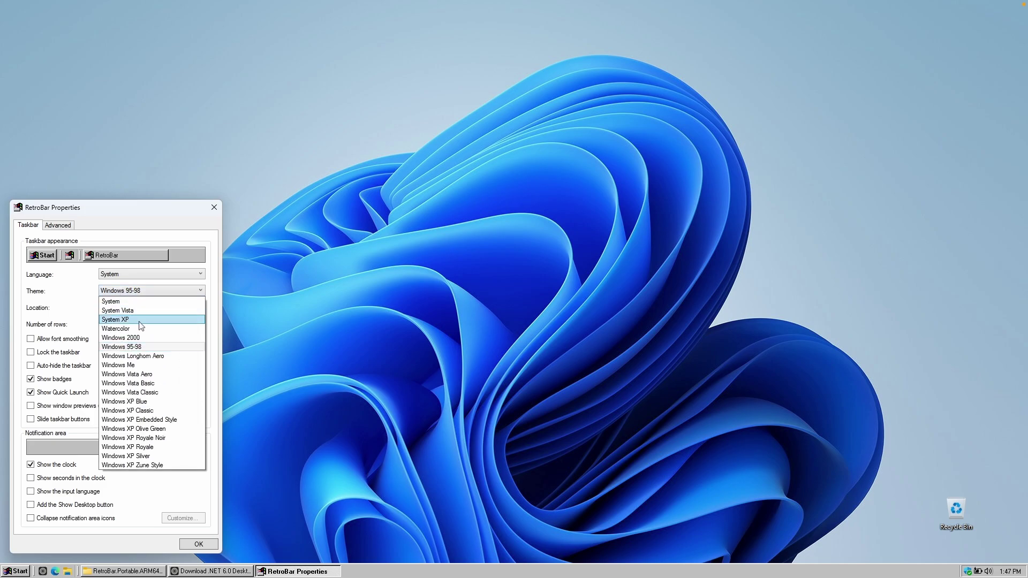
left_click(139, 323)
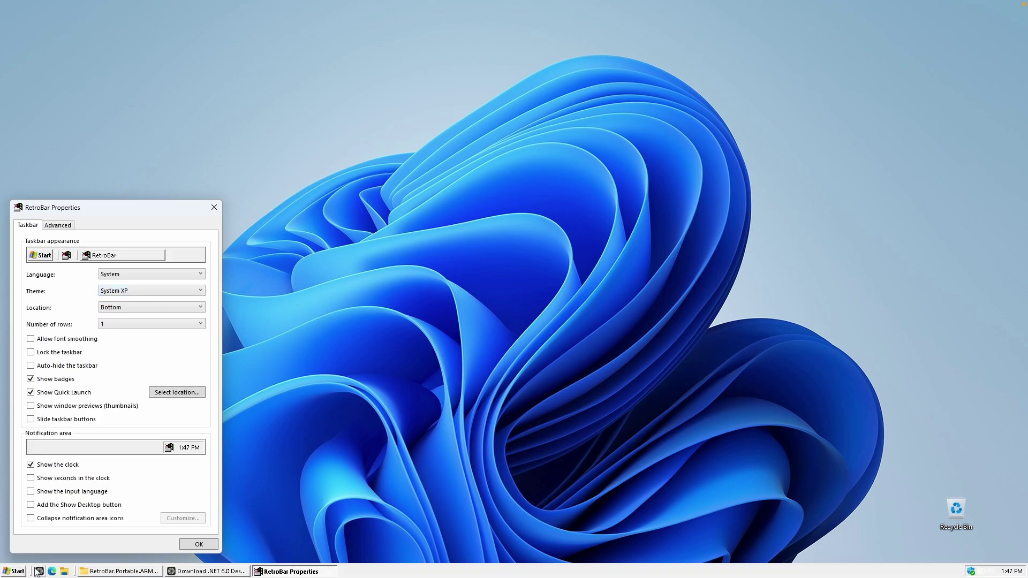
left_click(137, 292)
left_click(148, 401)
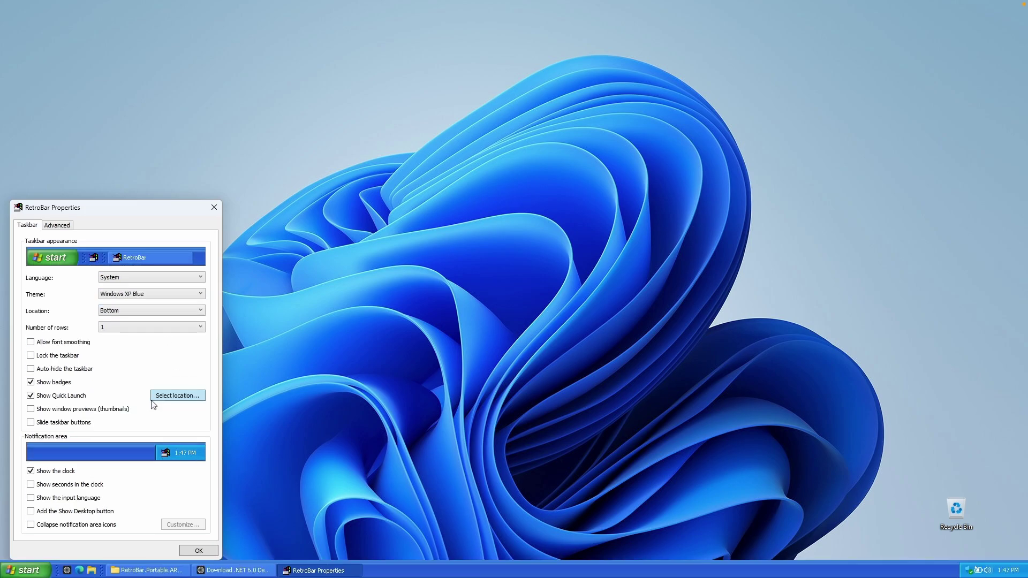
left_click(158, 294)
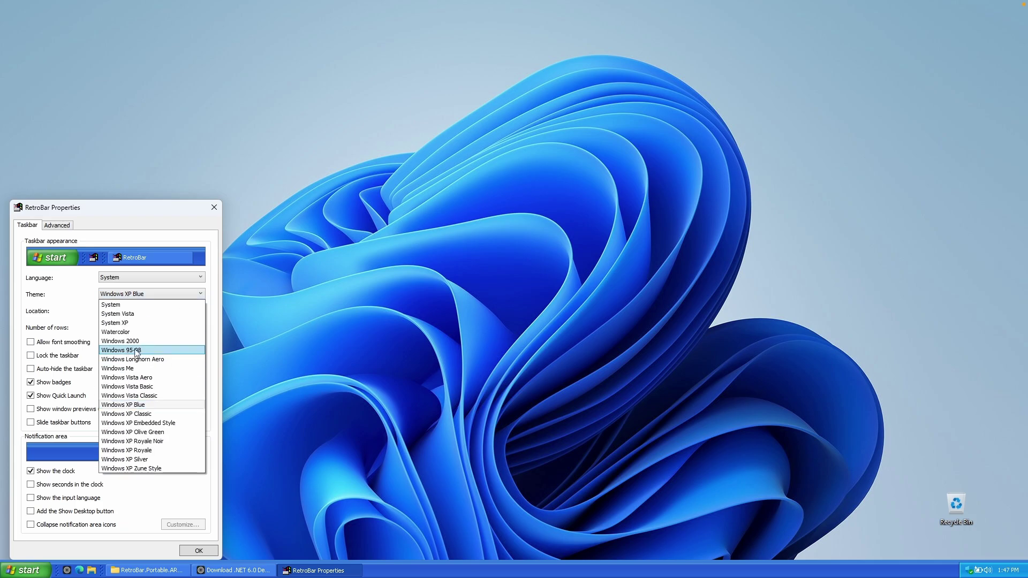
left_click(155, 351)
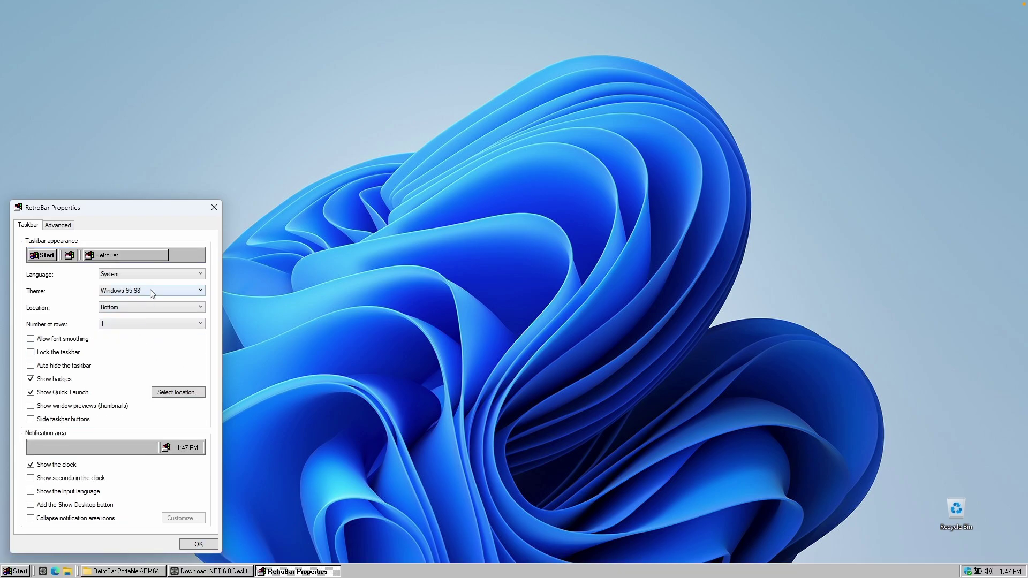
- Lock the taskbar and add a Show Desktop button, testing it once
left_click(52, 355)
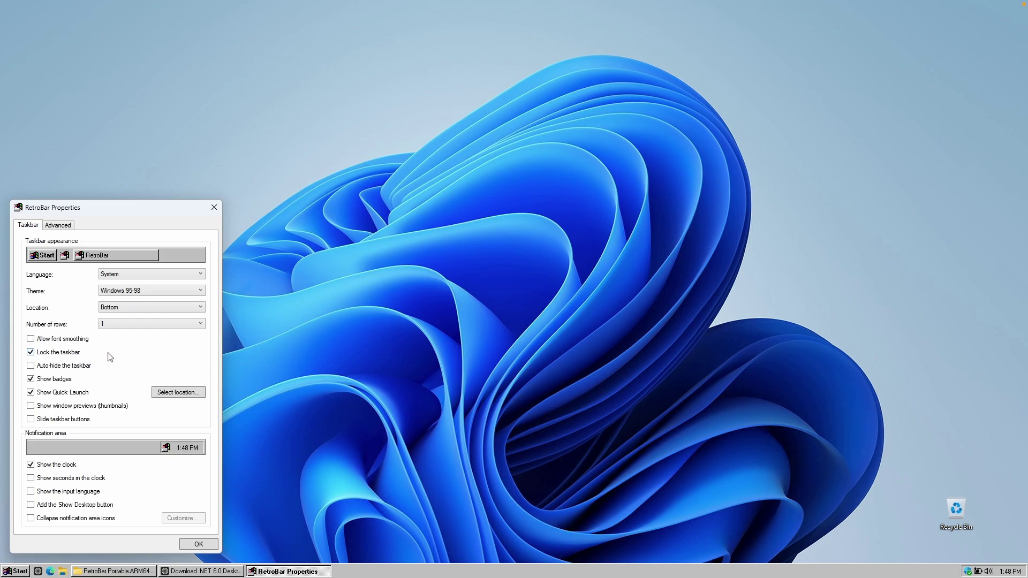
left_click(92, 510)
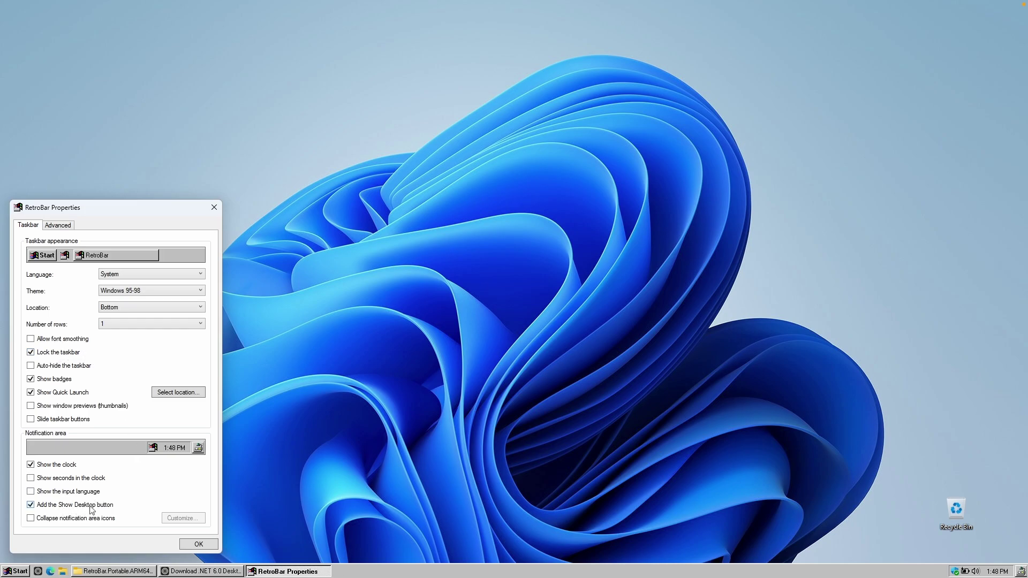
left_click(1021, 572)
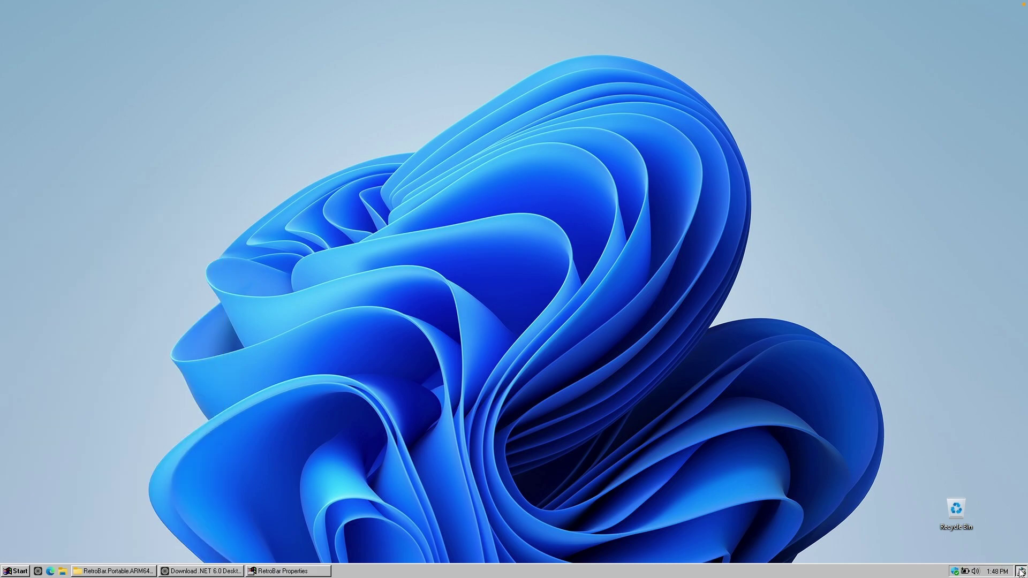
left_click(1021, 572)
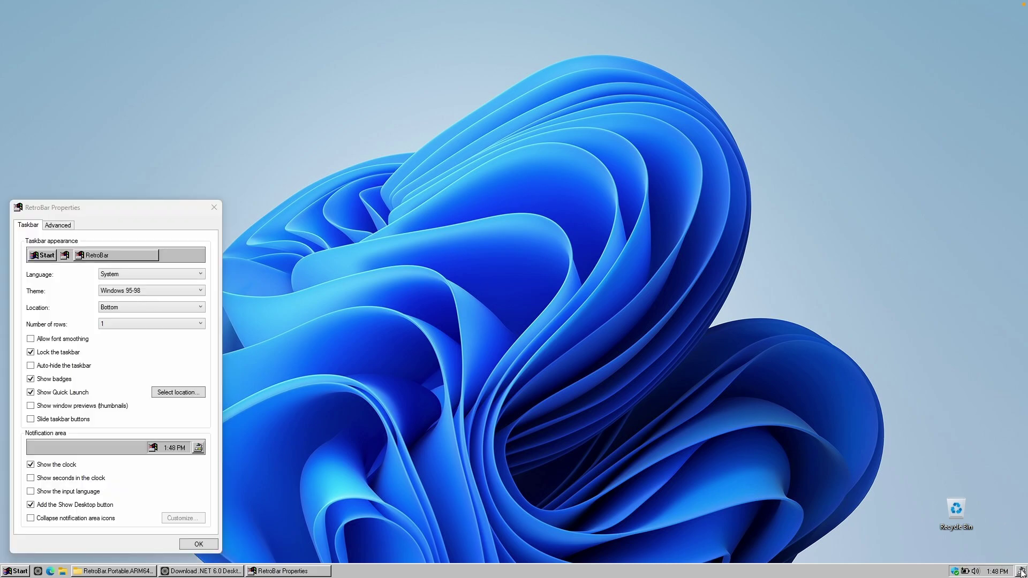
- Enable Automatically start at logon under Advanced and close Properties with OK
left_click(69, 225)
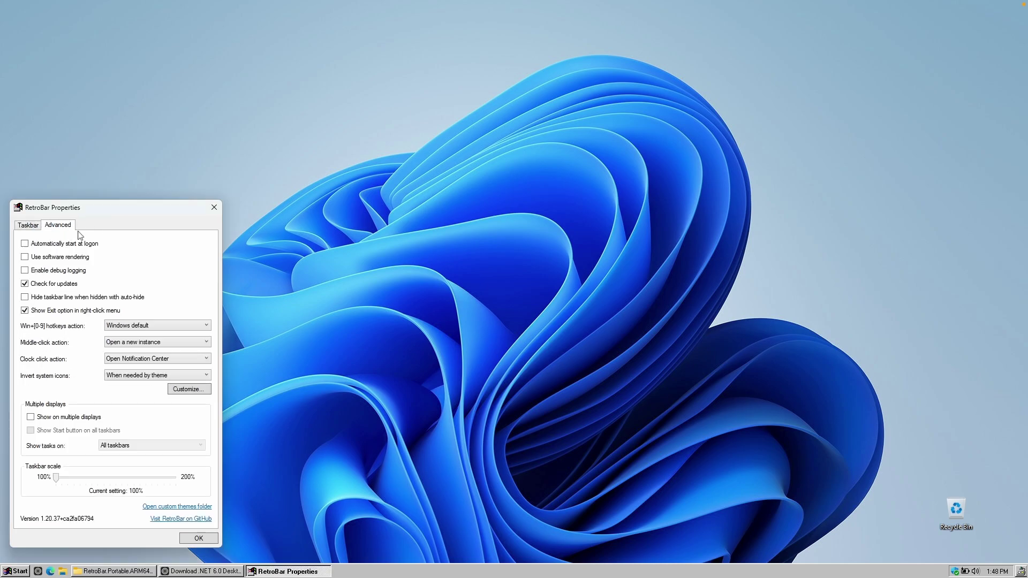
left_click(48, 245)
left_click(203, 537)
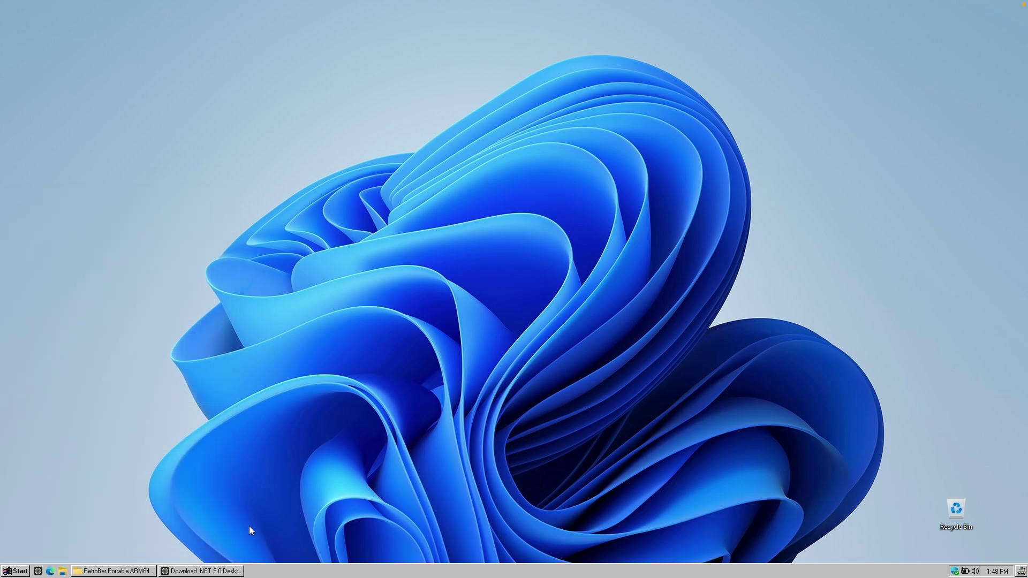
- Open Start from the Windows key and RetroBar's Start button, then restore the .NET download page
key("super")
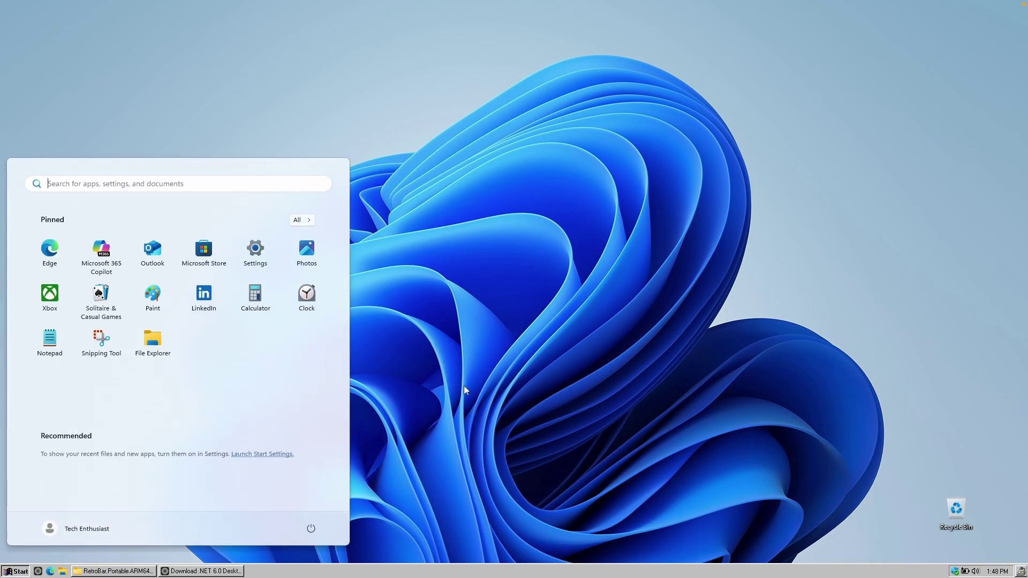
left_click(455, 352)
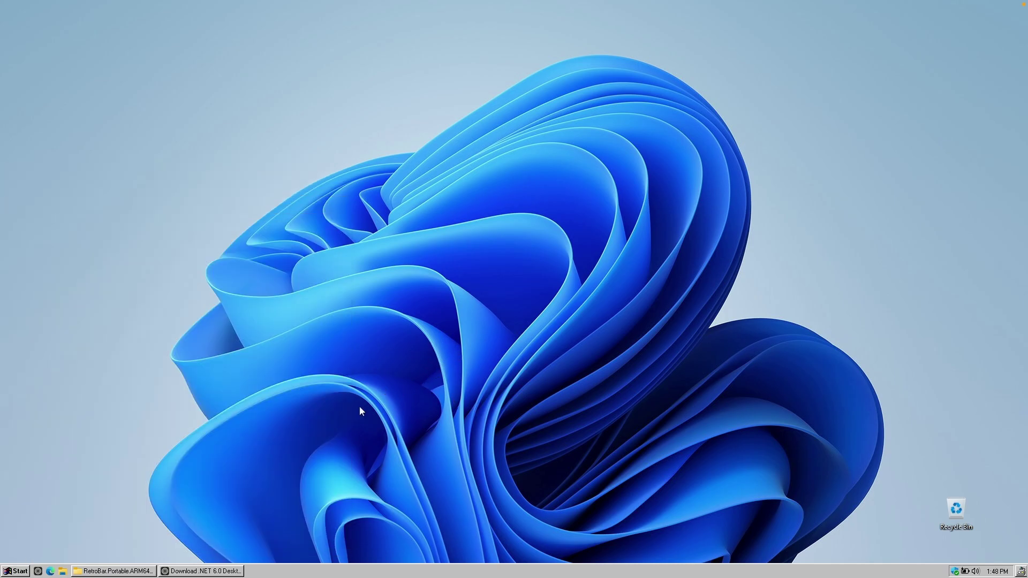
left_click(22, 571)
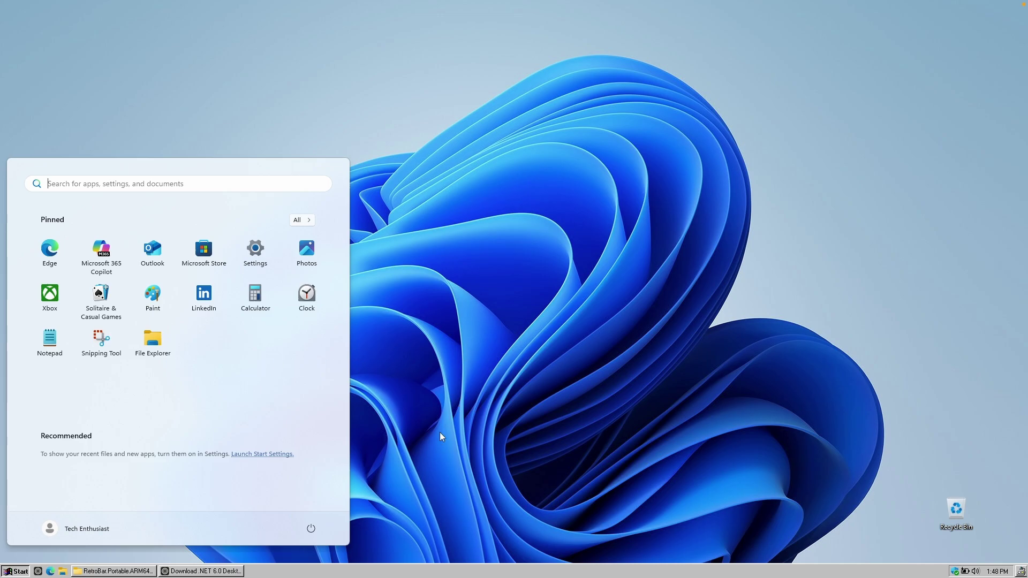
left_click(229, 571)
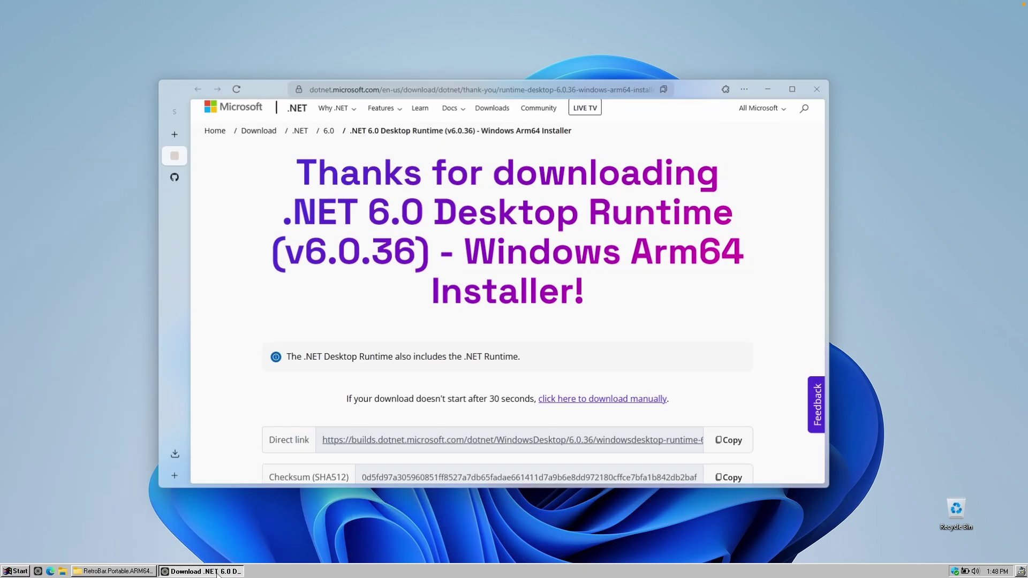
- Search 'open shell' and download OpenShellSetup_4_4_196.exe from the Open-Shell-Menu releases page
left_click(175, 134)
type("open shell")
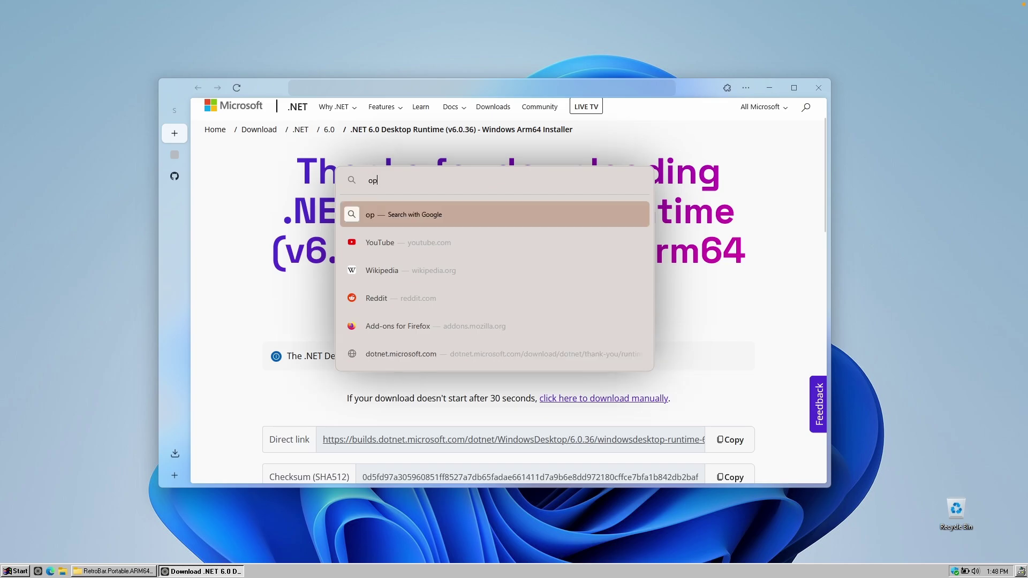
key("Return")
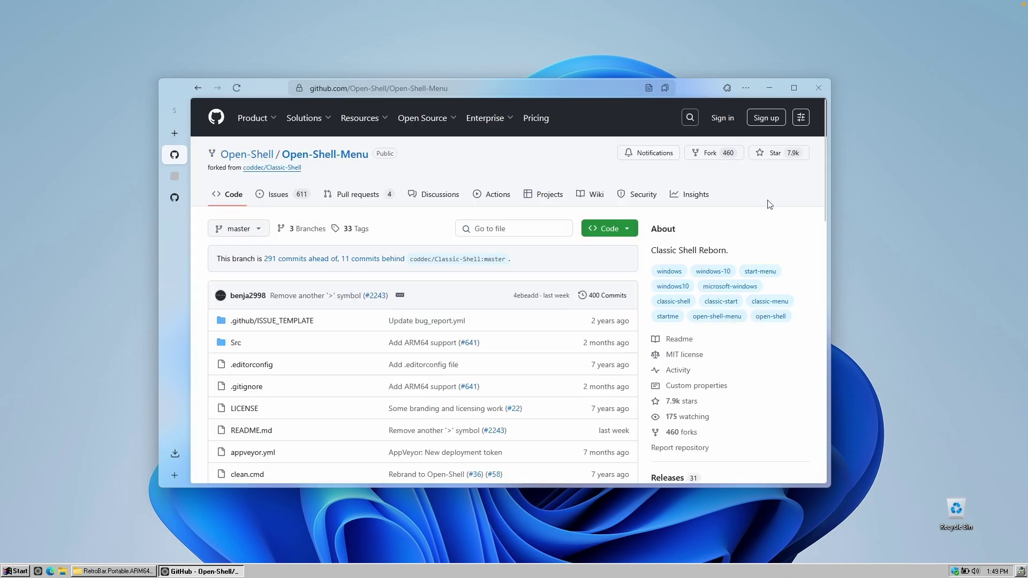
left_click_drag(821, 191, 812, 270)
left_click(667, 217)
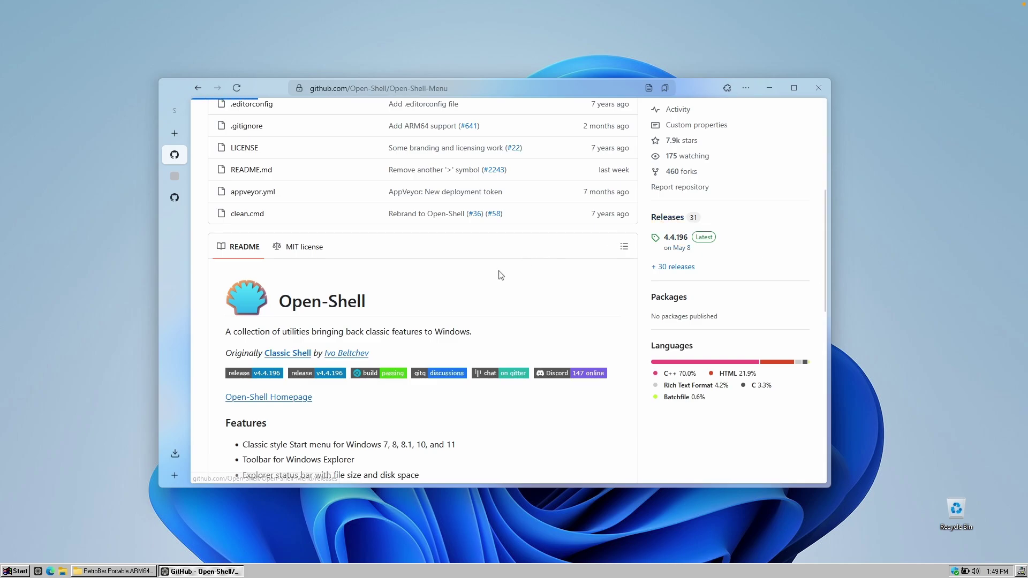
scroll(445, 271, "down", 7)
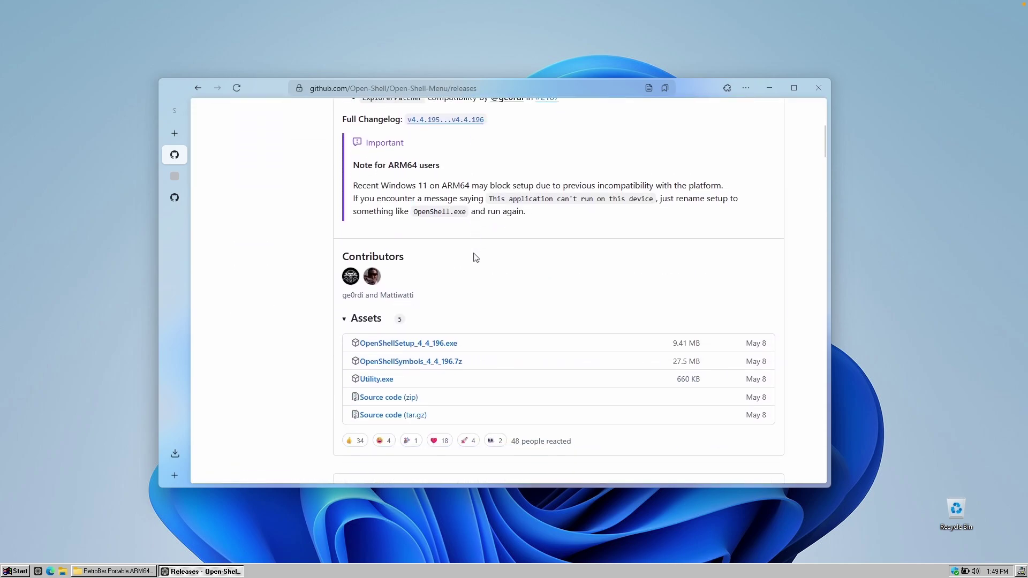
left_click(451, 343)
- Run the Open-Shell installer anyway, then cancel the 'can't run on this device' notice
left_click(287, 344)
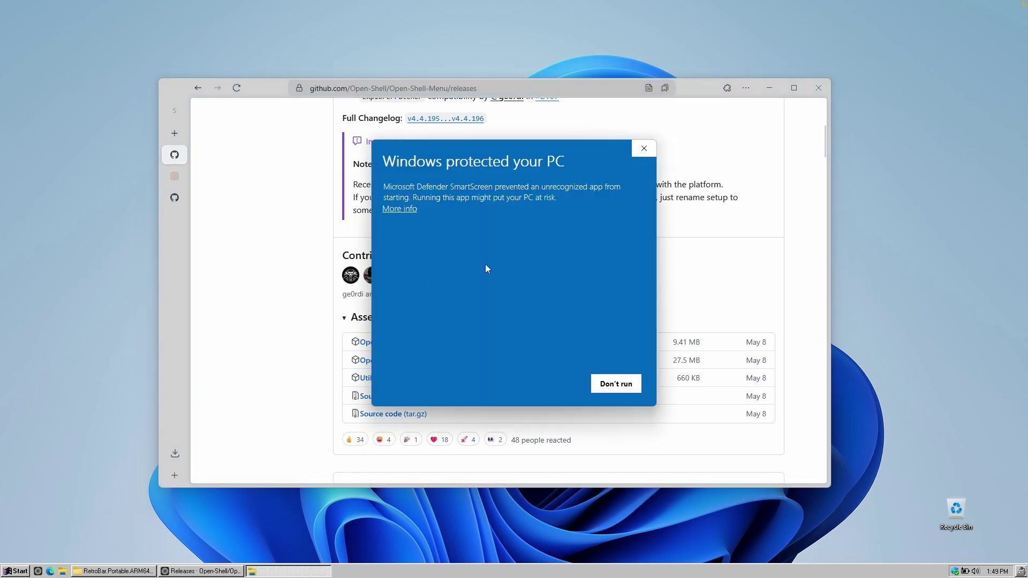
left_click(401, 210)
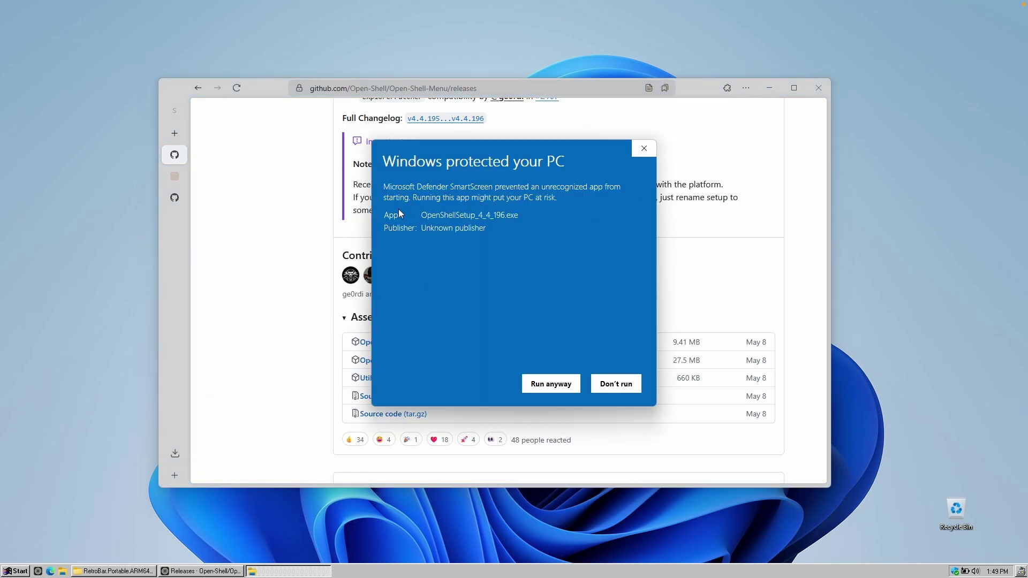
left_click(547, 387)
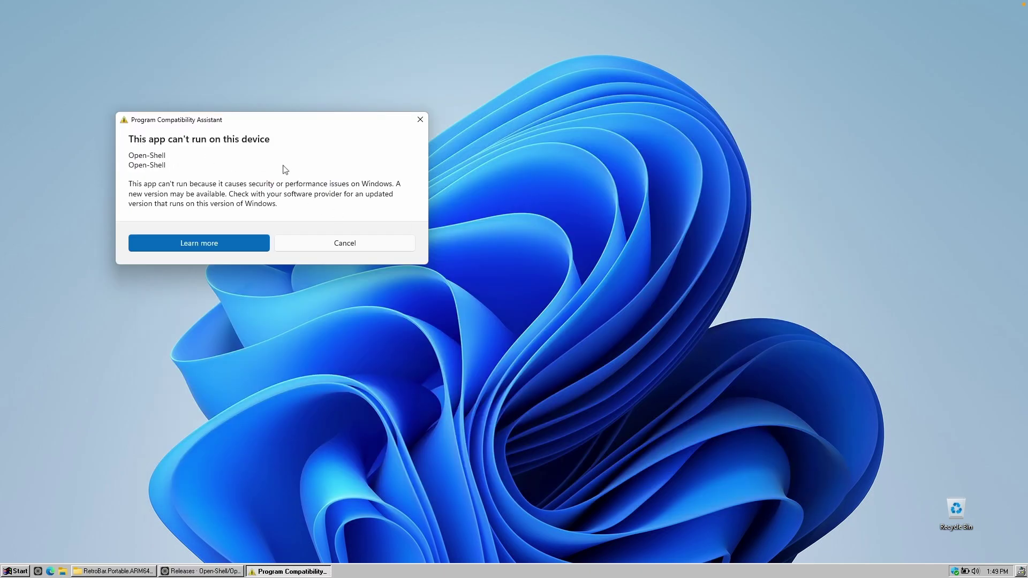
left_click(368, 247)
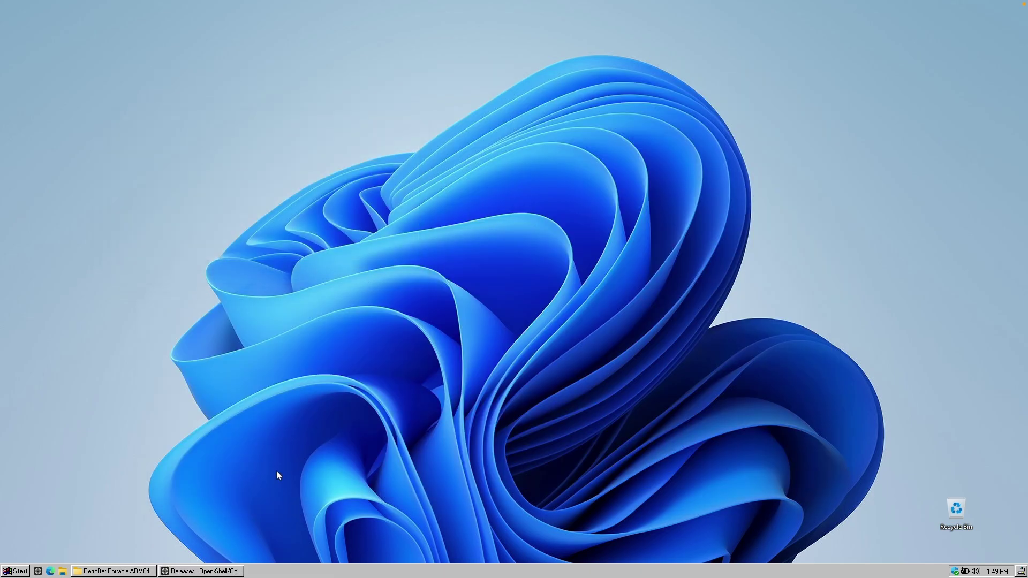
- In Downloads, rename OpenShellSetup_4_4_196 to OpenShell
left_click(143, 570)
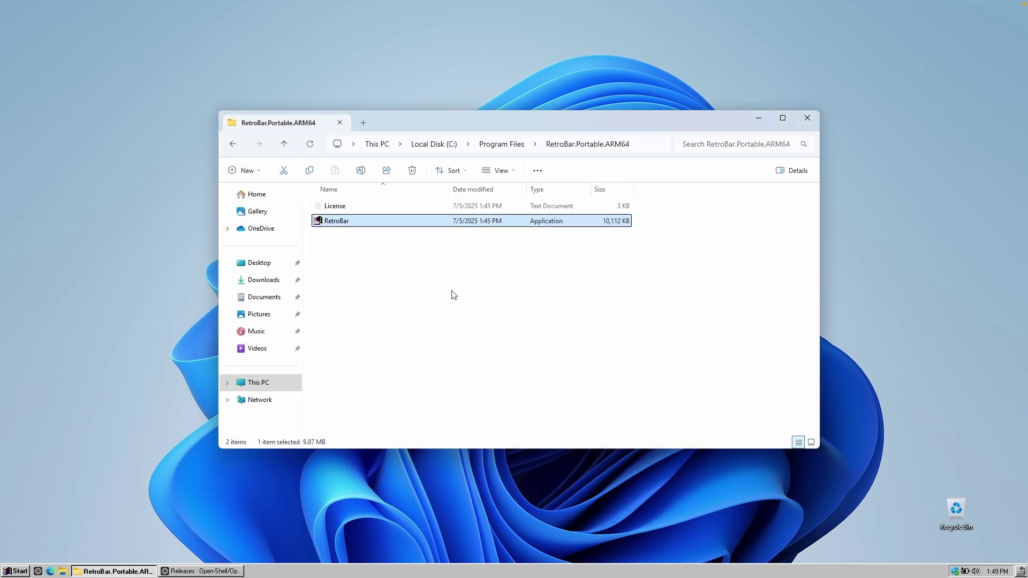
left_click(277, 282)
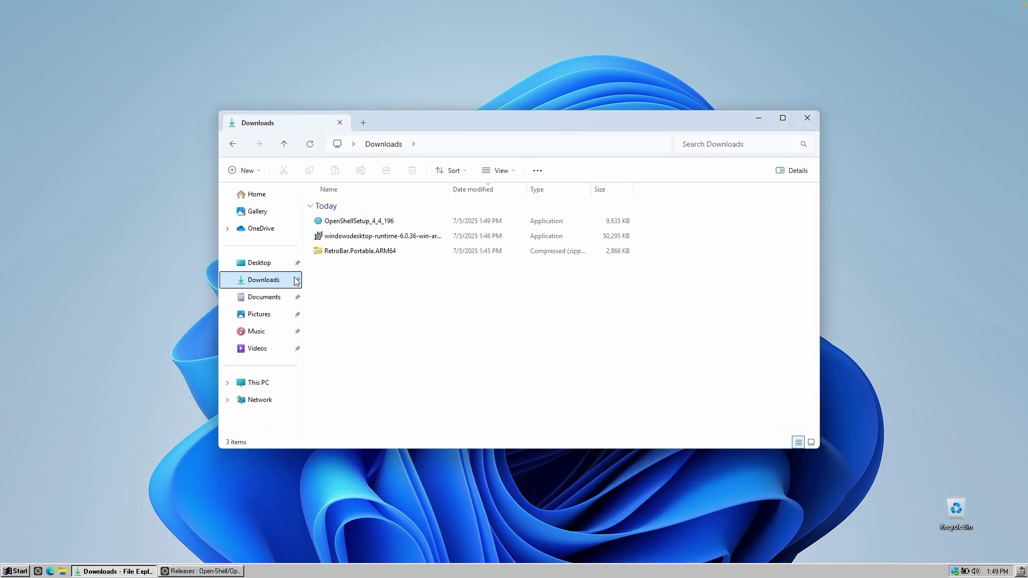
left_click(382, 223)
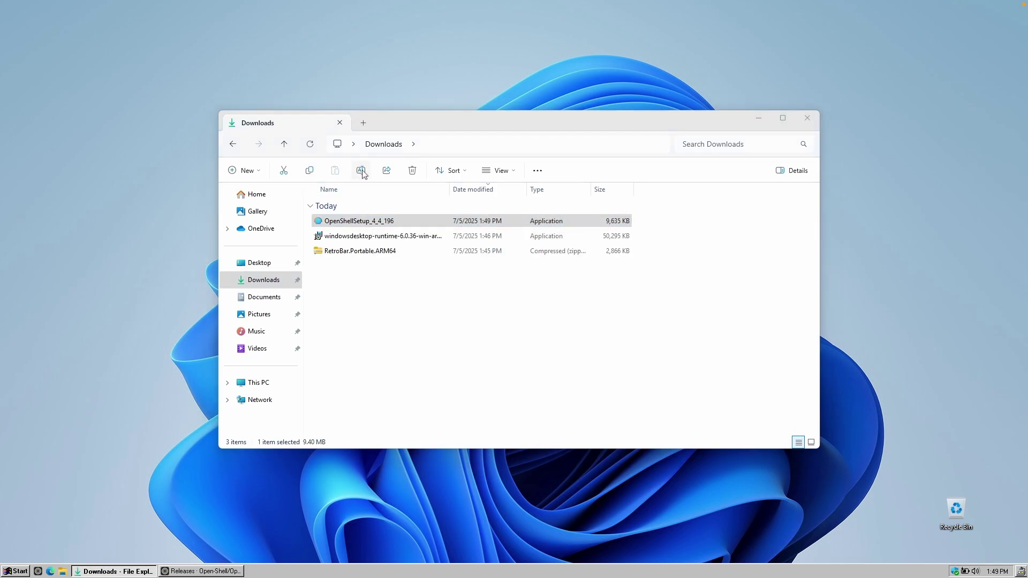
left_click(400, 208)
left_click(538, 381)
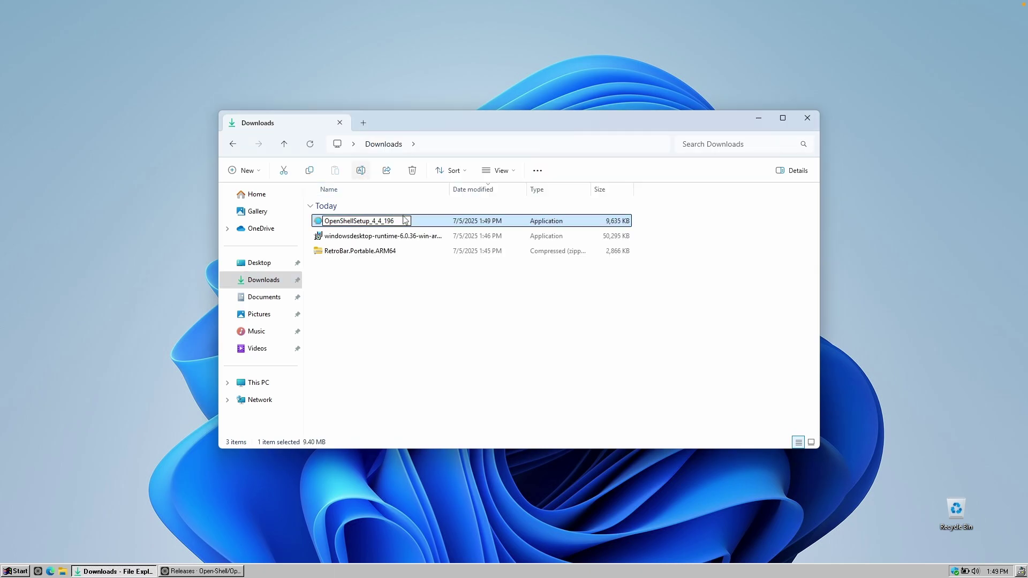
left_click_drag(401, 221, 354, 224)
key("BackSpace")
left_click(451, 271)
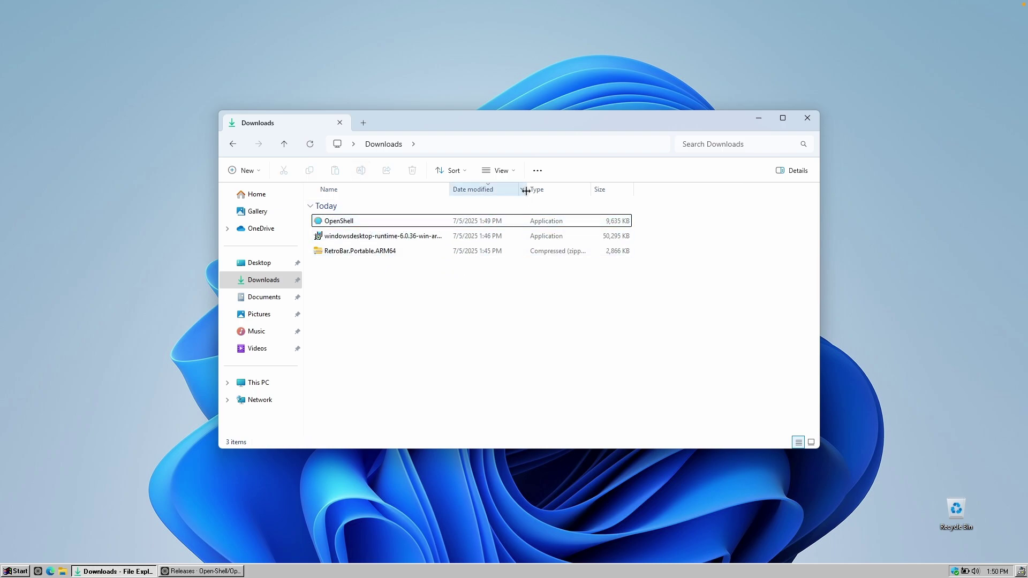
- Turn on file name extensions so the file shows as OpenShell.exe
left_click(510, 172)
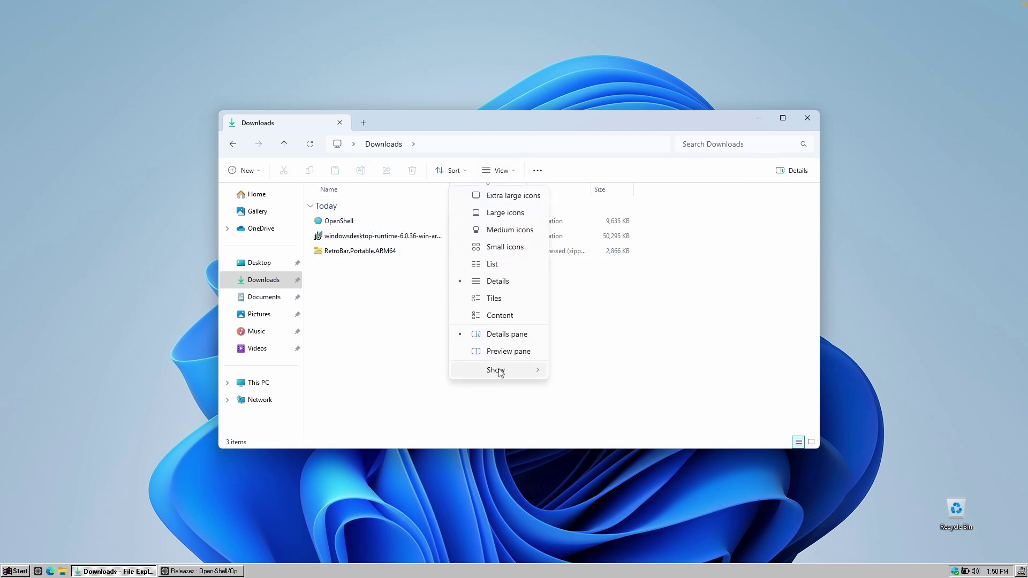
mouse_move(500, 369)
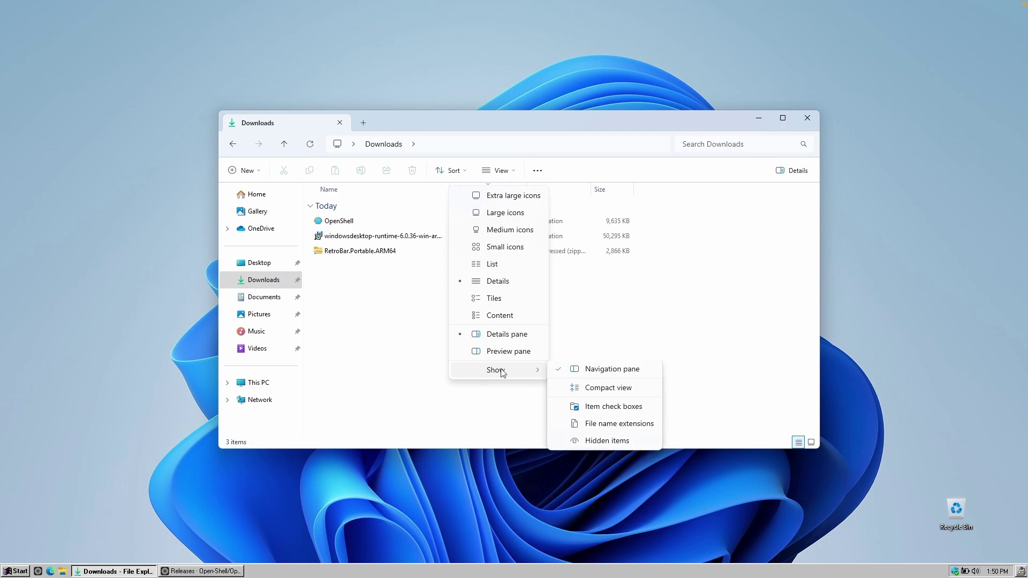
left_click(620, 427)
left_click(370, 222)
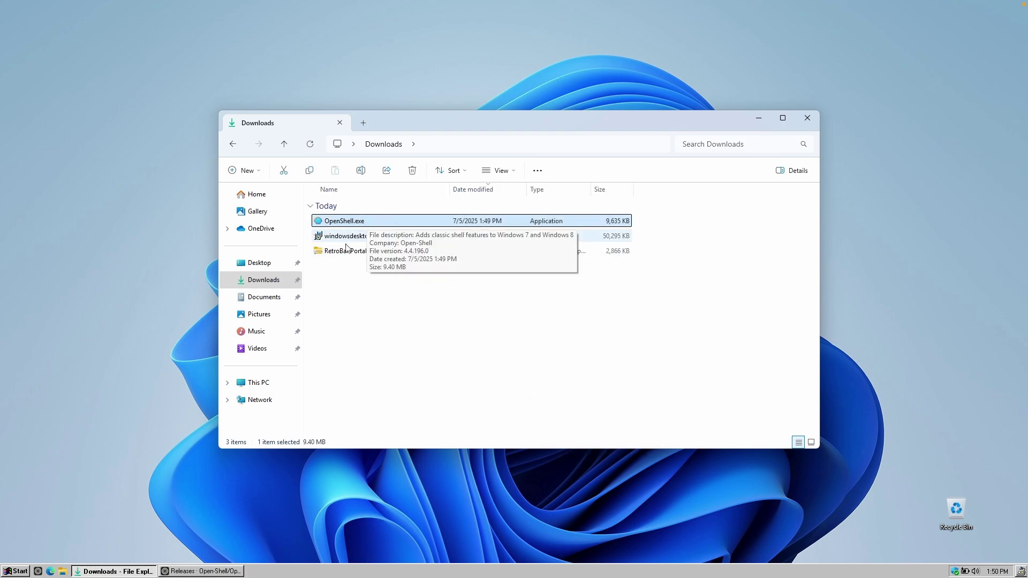
- Run OpenShell.exe anyway and install Open-Shell with default features after accepting the license
double_click(356, 222)
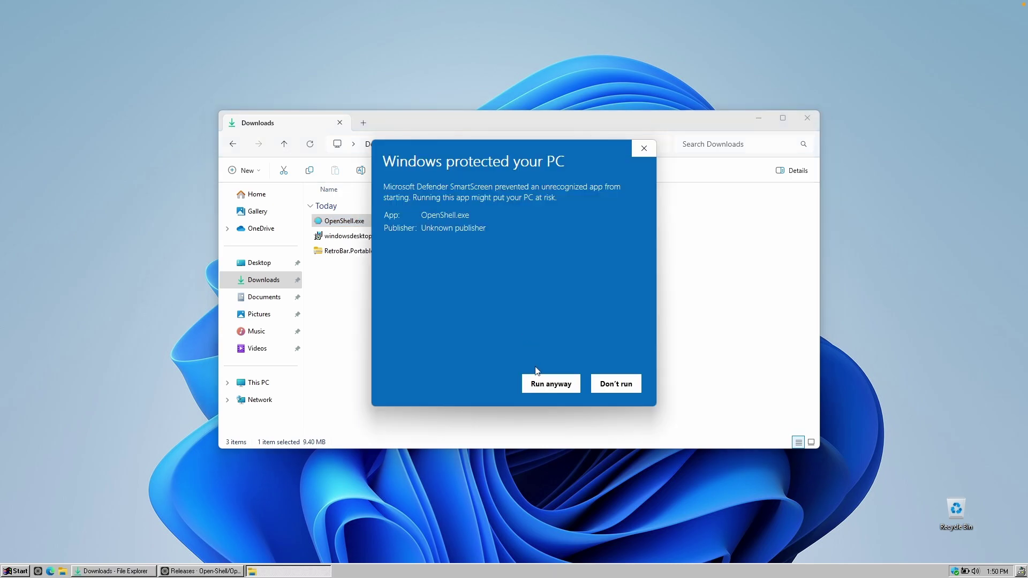
left_click(544, 383)
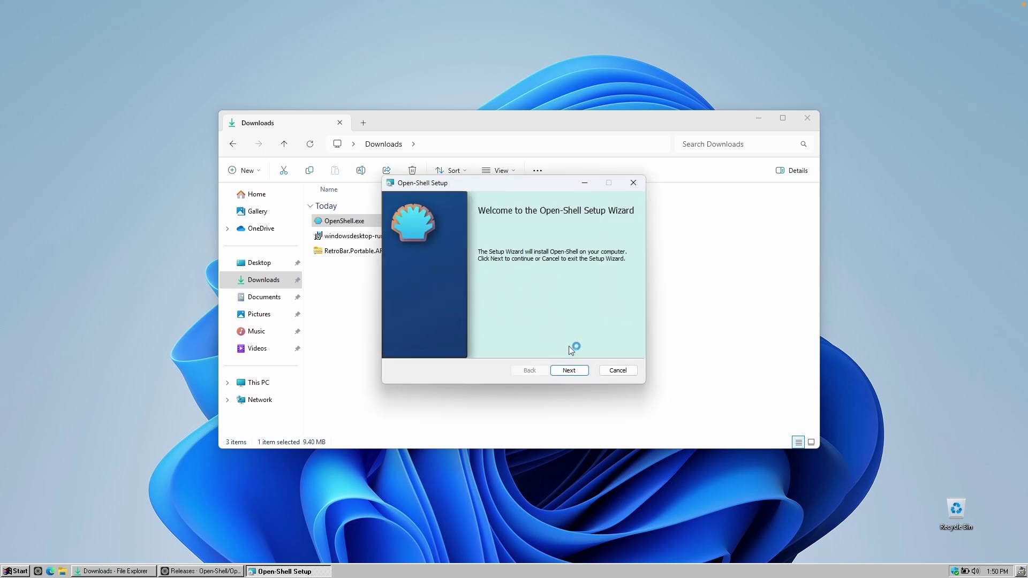
left_click(569, 370)
left_click(479, 346)
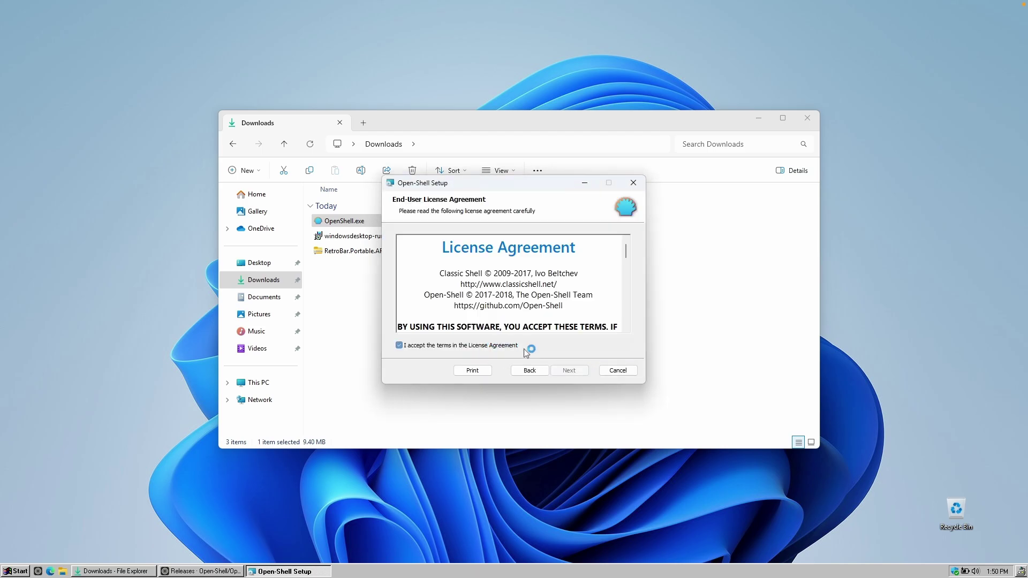
left_click(575, 372)
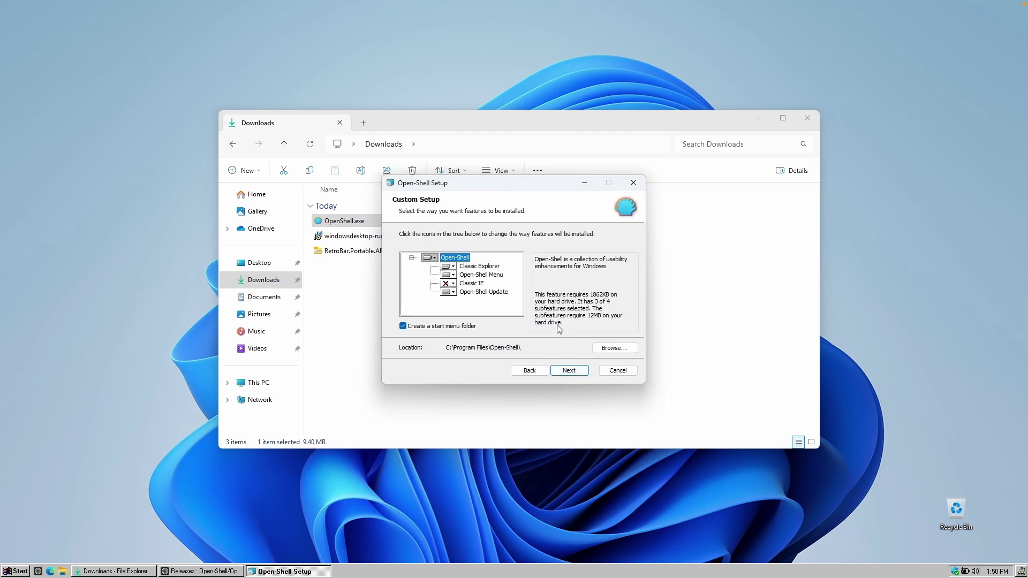
left_click(569, 370)
left_click(571, 370)
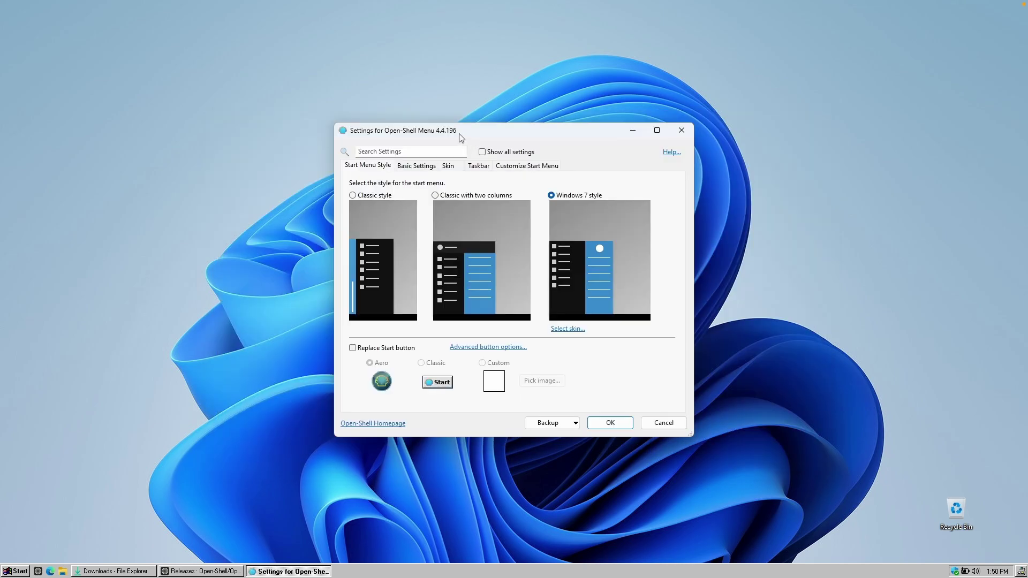
- Choose the Classic style Start menu with Classic Skin and save with OK
left_click(366, 197)
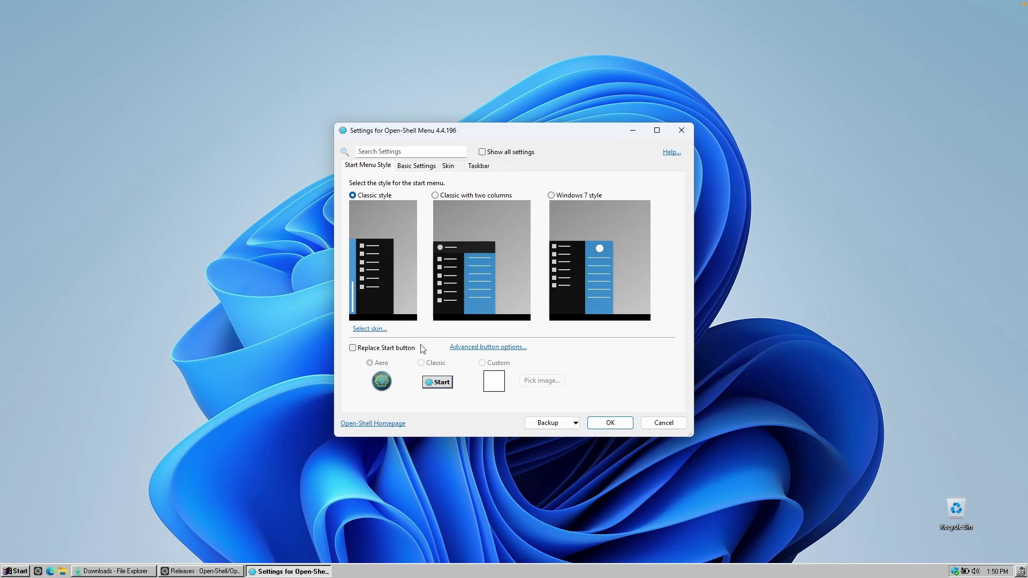
left_click(417, 166)
left_click(449, 166)
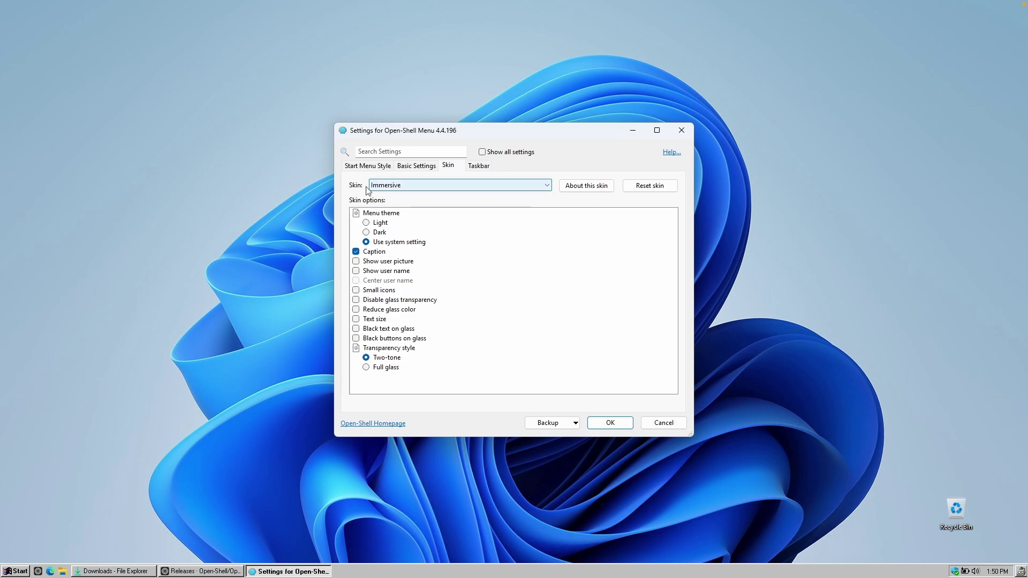
left_click(401, 185)
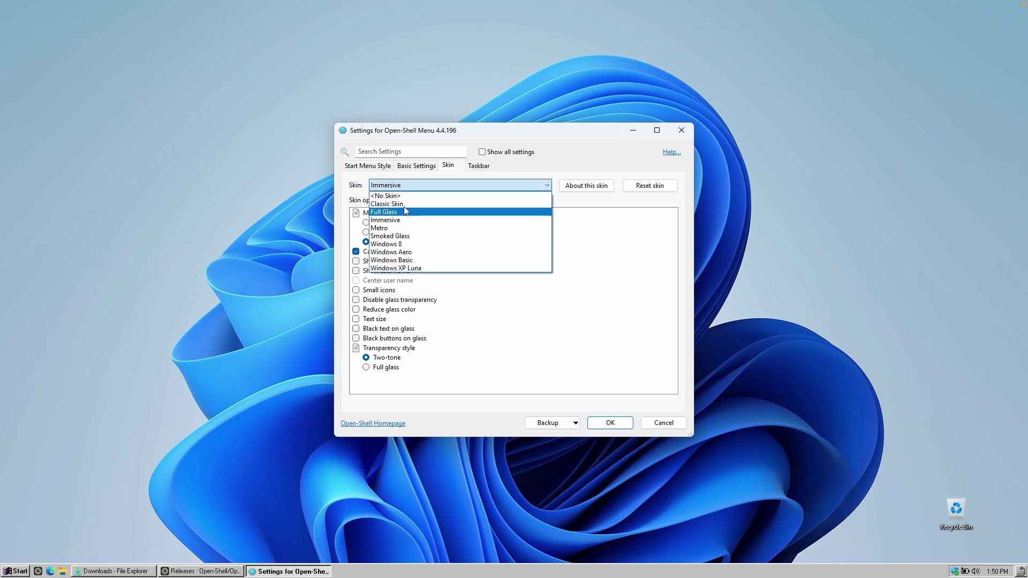
left_click(403, 204)
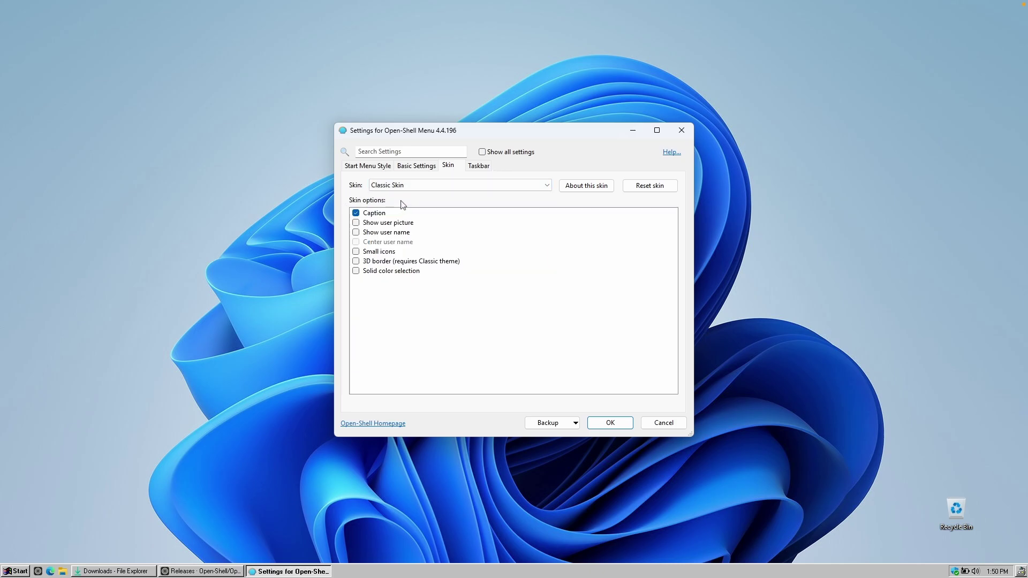
left_click(617, 423)
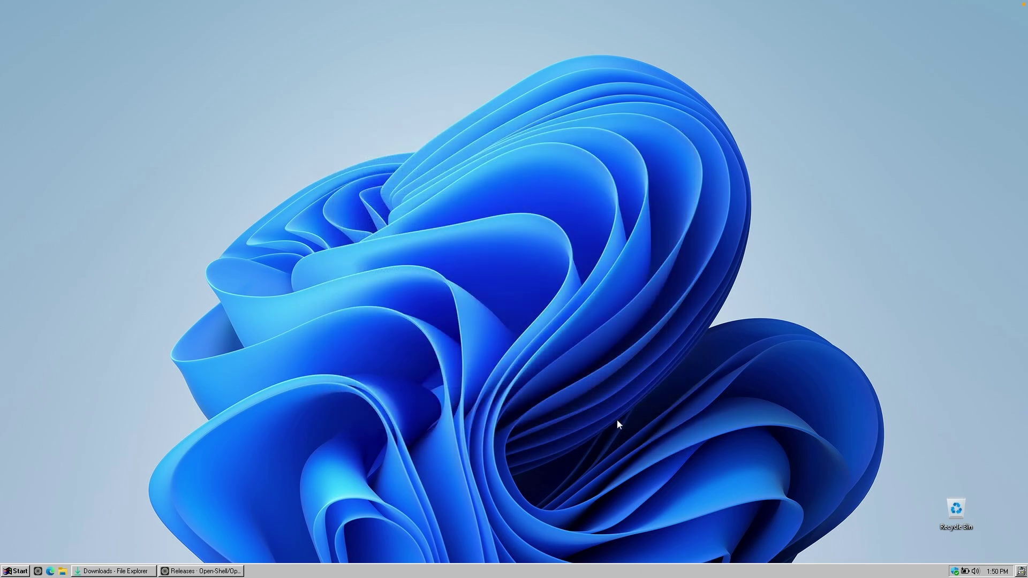
key("super")
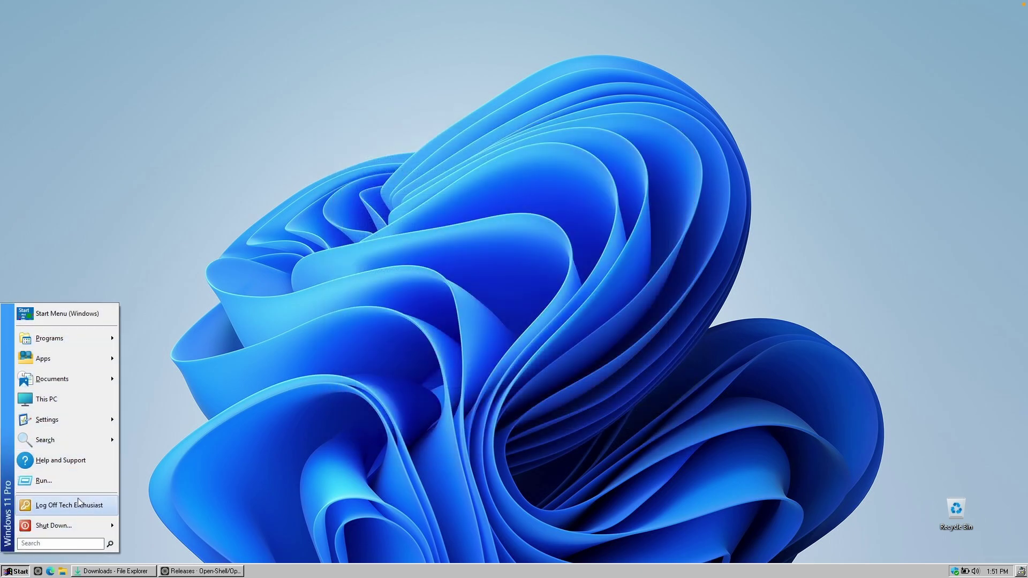
left_click(265, 508)
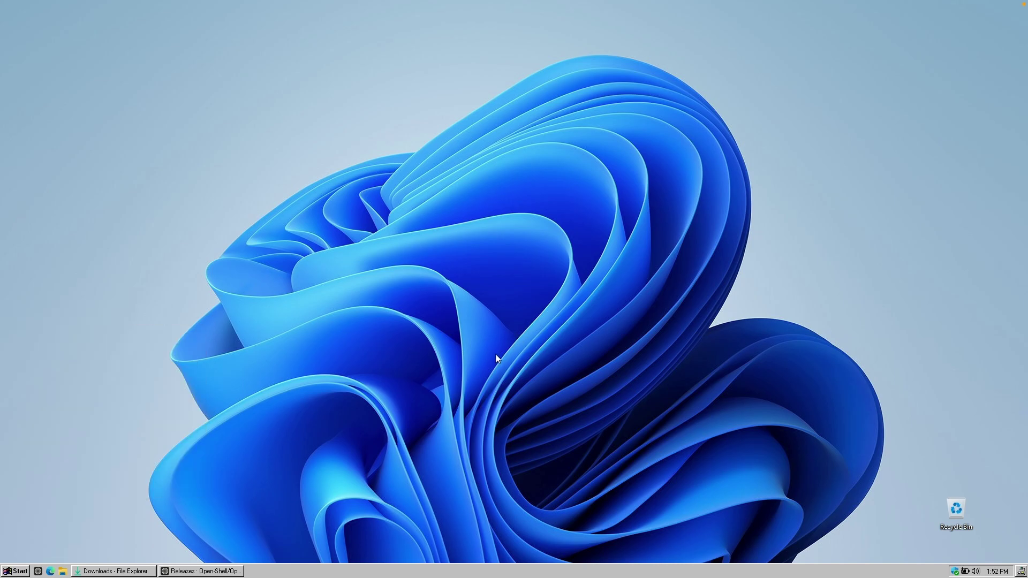
left_click(21, 571)
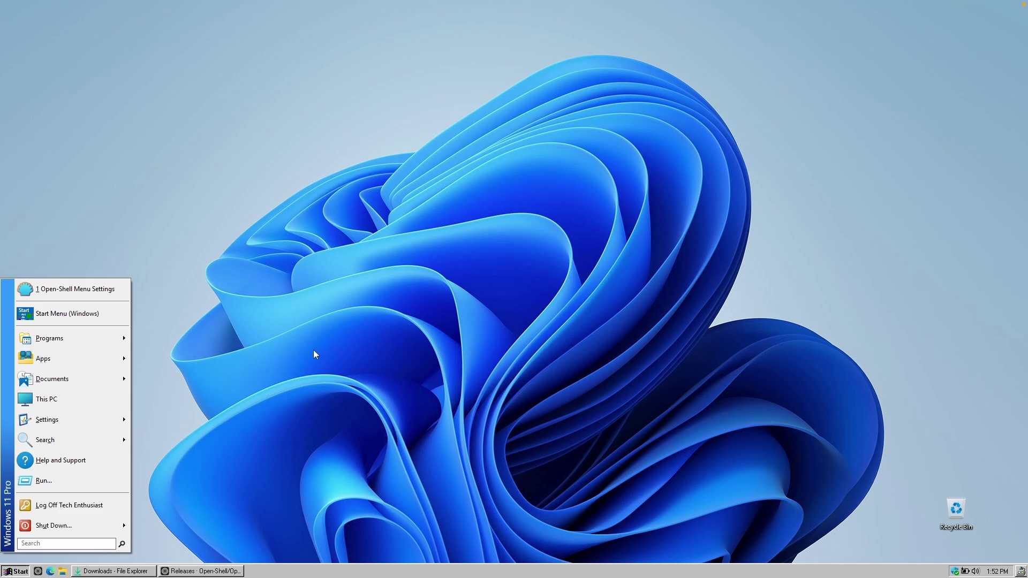
- Search 'windows 95 cursor', download the Original Windows 95/98 Cursors pack, and close the tab
left_click(229, 571)
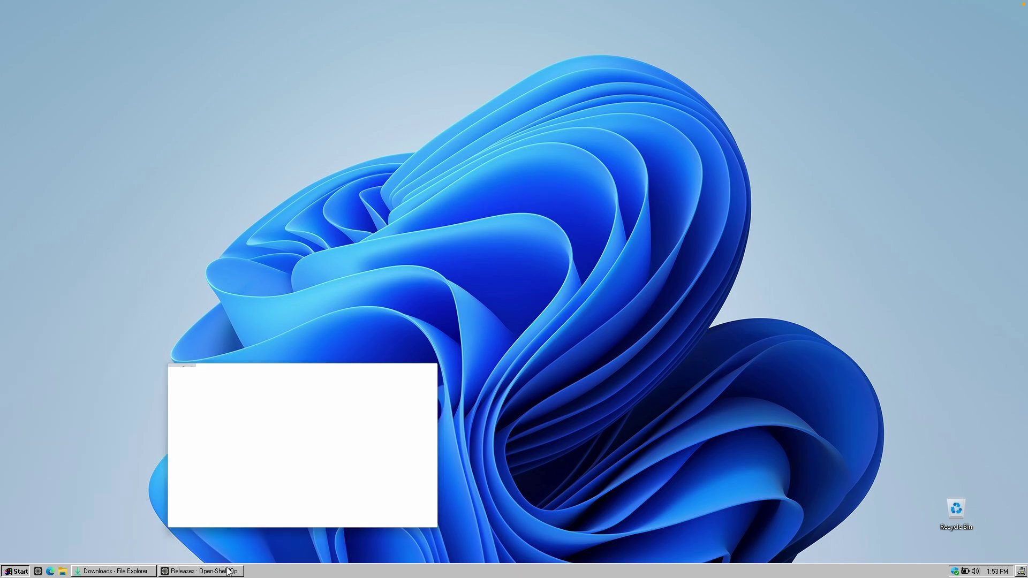
key("ctrl+t")
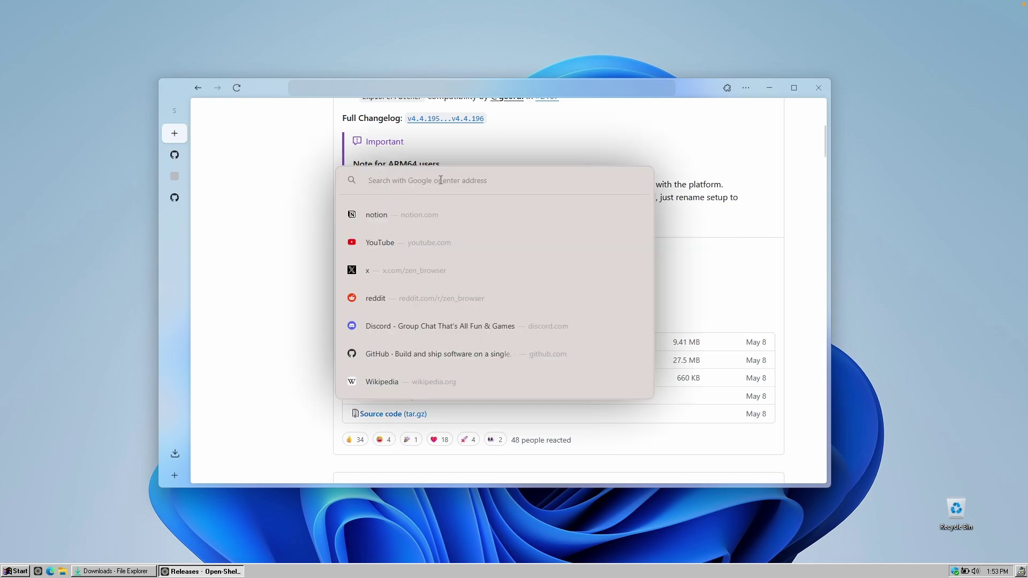
type("windows 9")
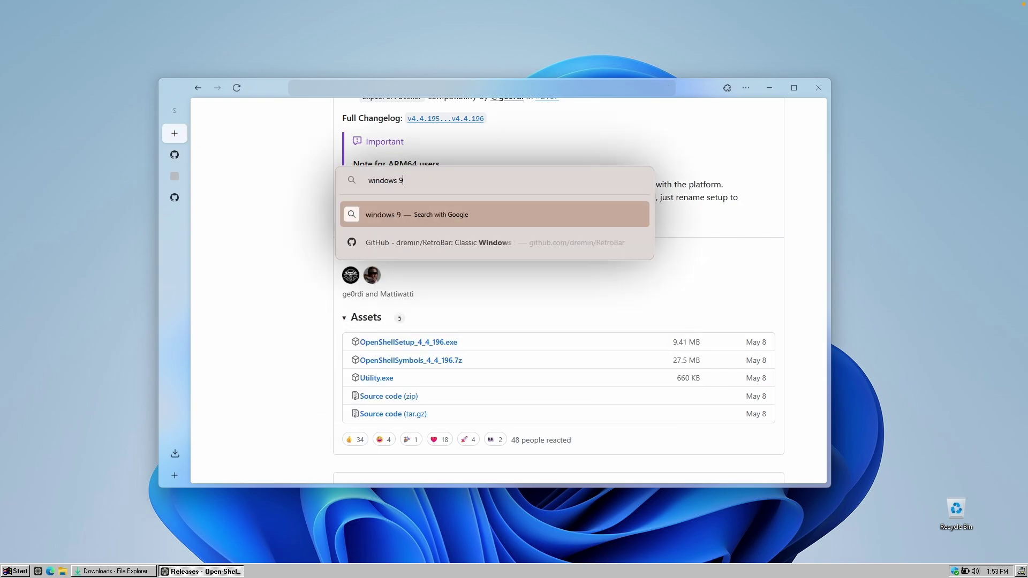
type("5 cursor")
key("Return")
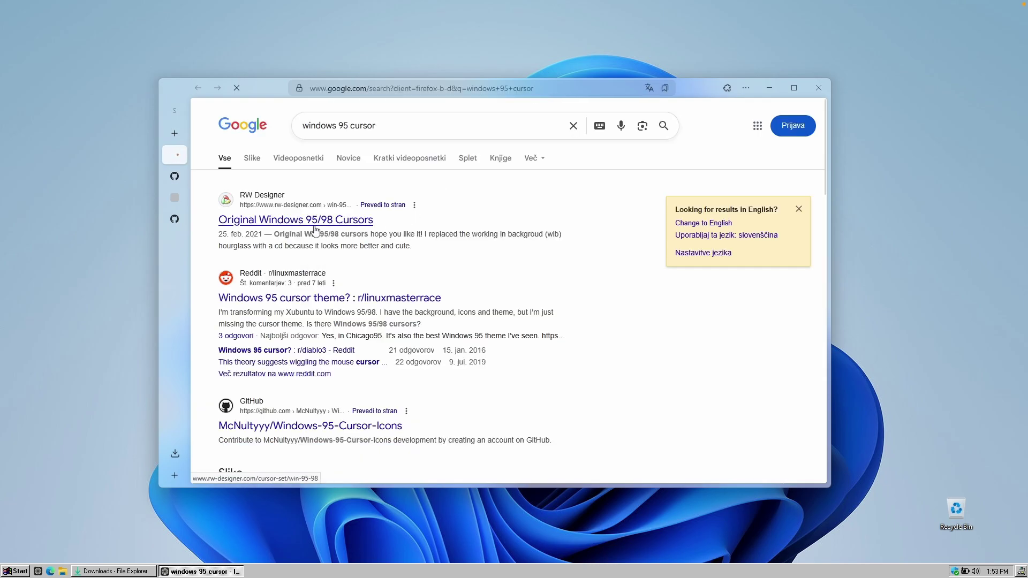
left_click(271, 221)
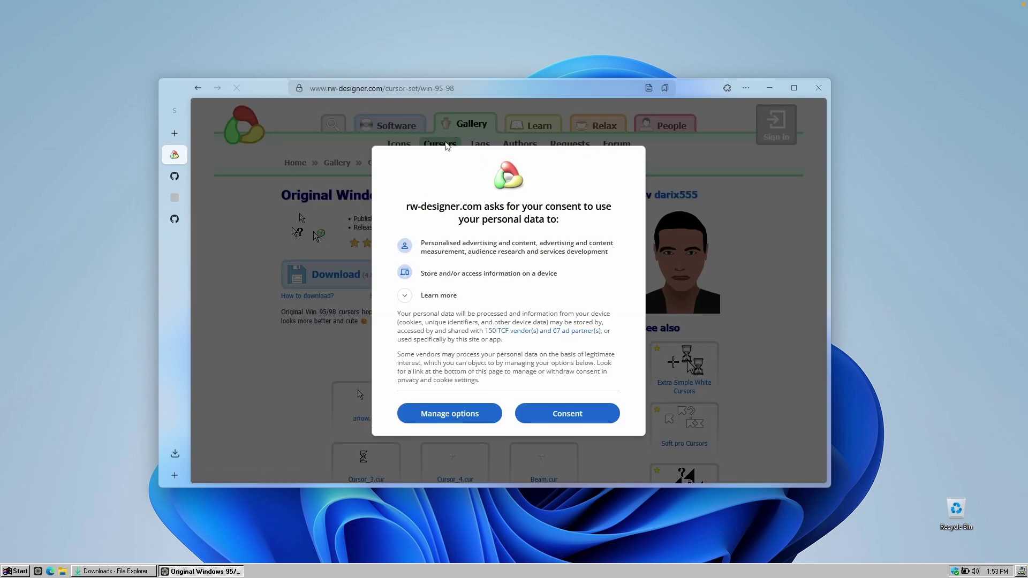
left_click(581, 412)
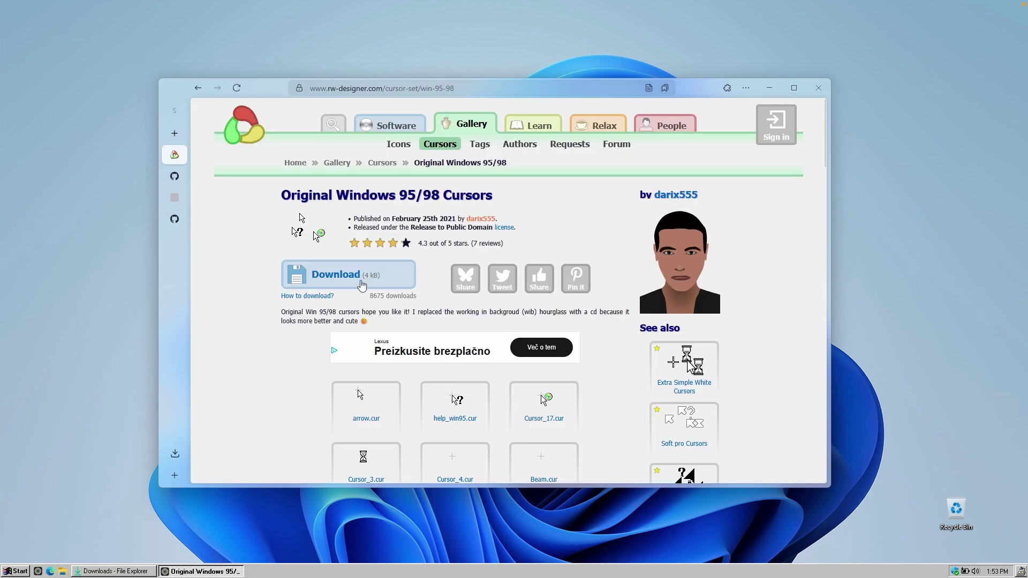
left_click(410, 276)
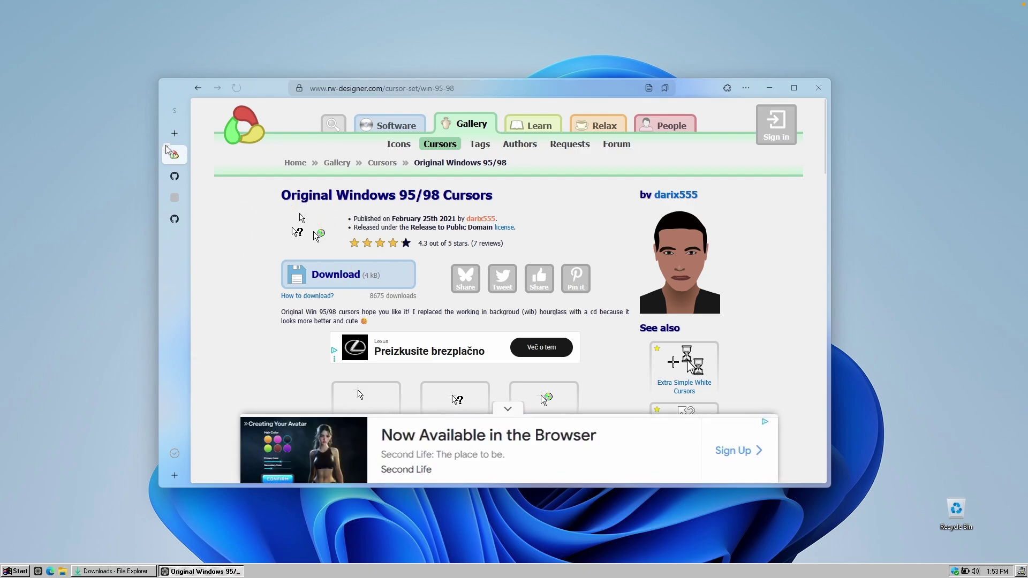
key("ctrl+w")
- Extract win-95-98.zip in Downloads into a win-95-98 folder of 16 .cur cursor files
left_click(97, 572)
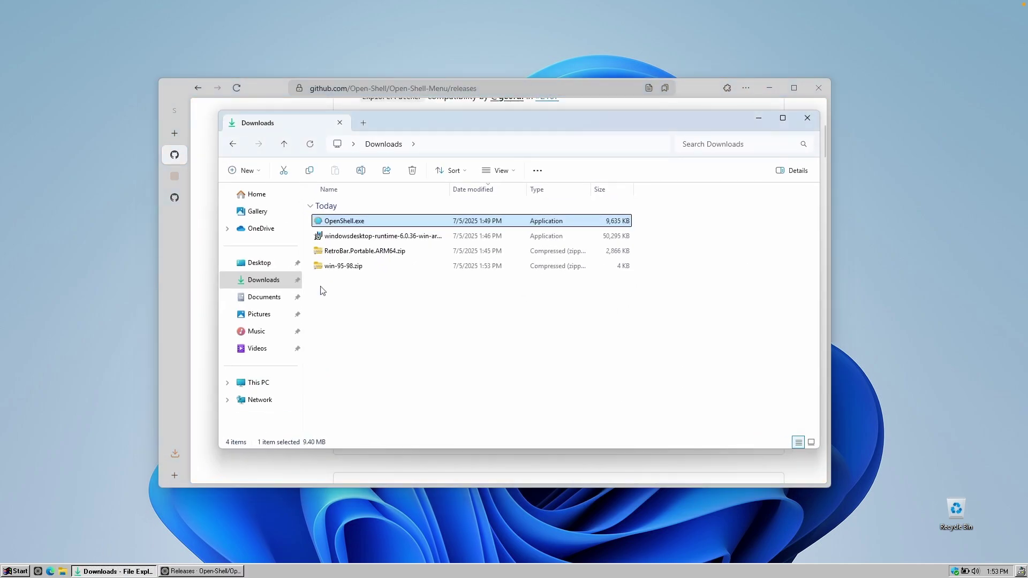
left_click(367, 269)
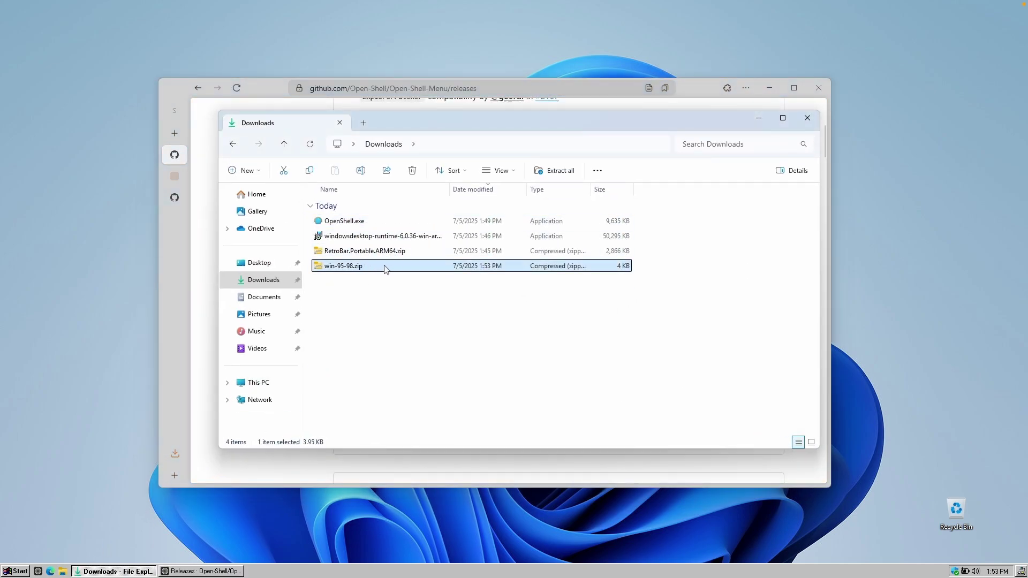
left_click(560, 174)
left_click(610, 387)
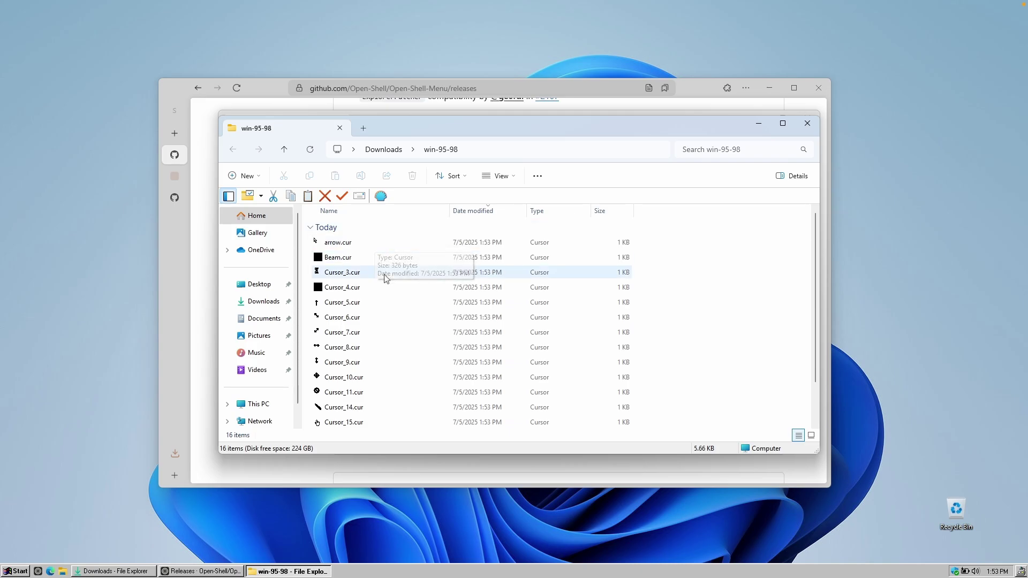
scroll(364, 321, "down", 1)
scroll(428, 327, "up", 1)
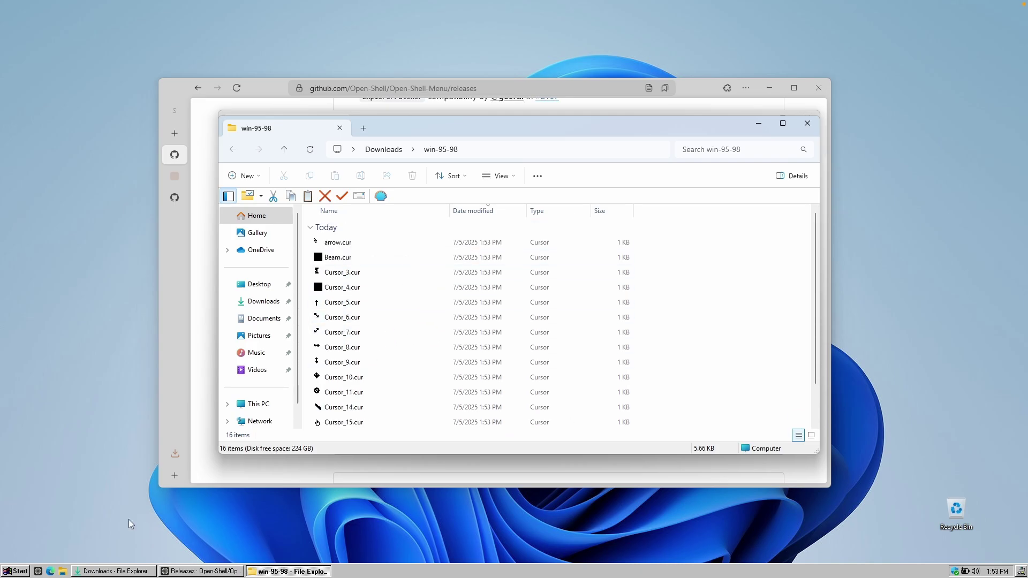
- Search 'mouse' in Start and open the mouse pointer appearance settings
left_click(30, 572)
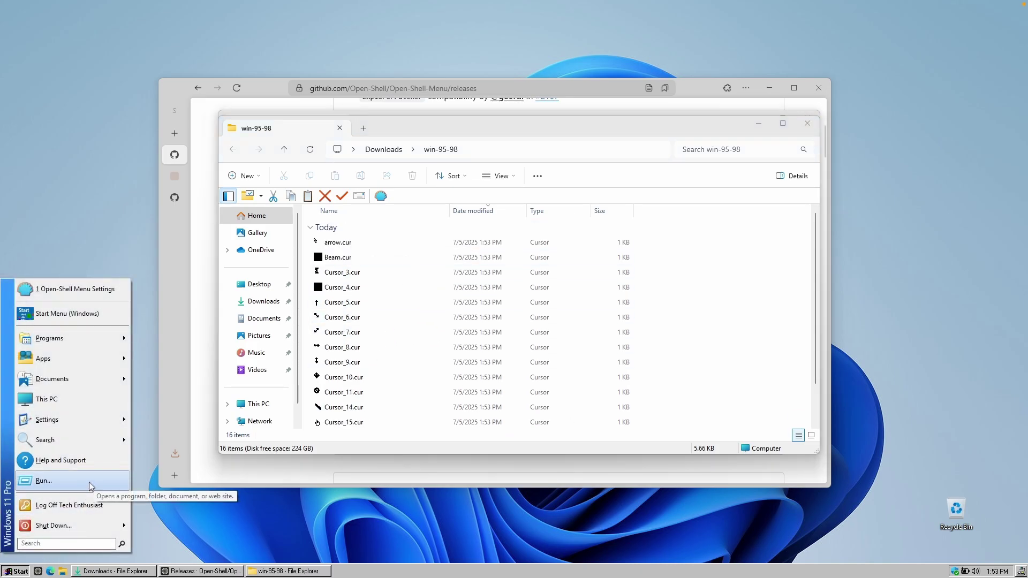
type("mouse")
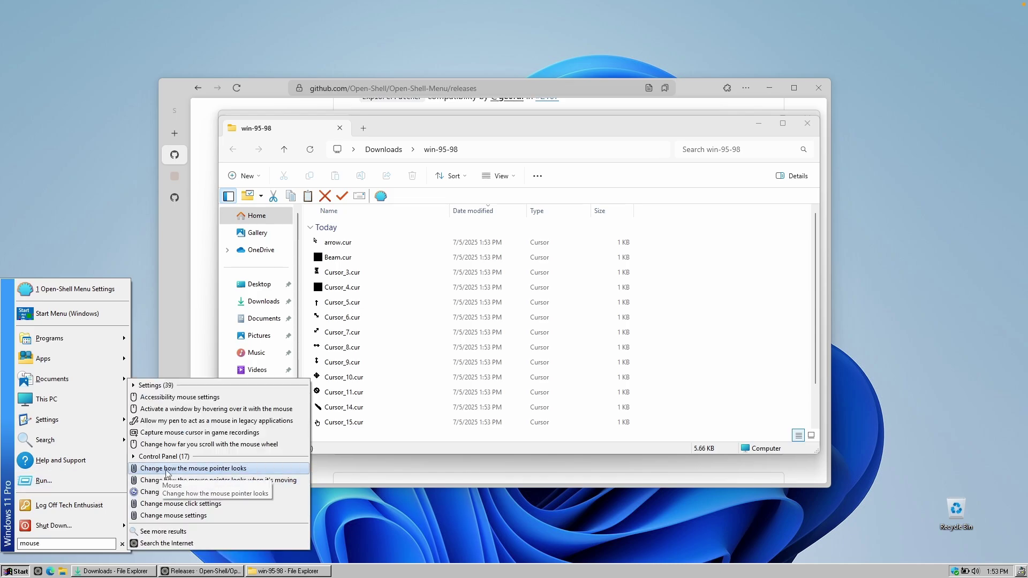
left_click(222, 470)
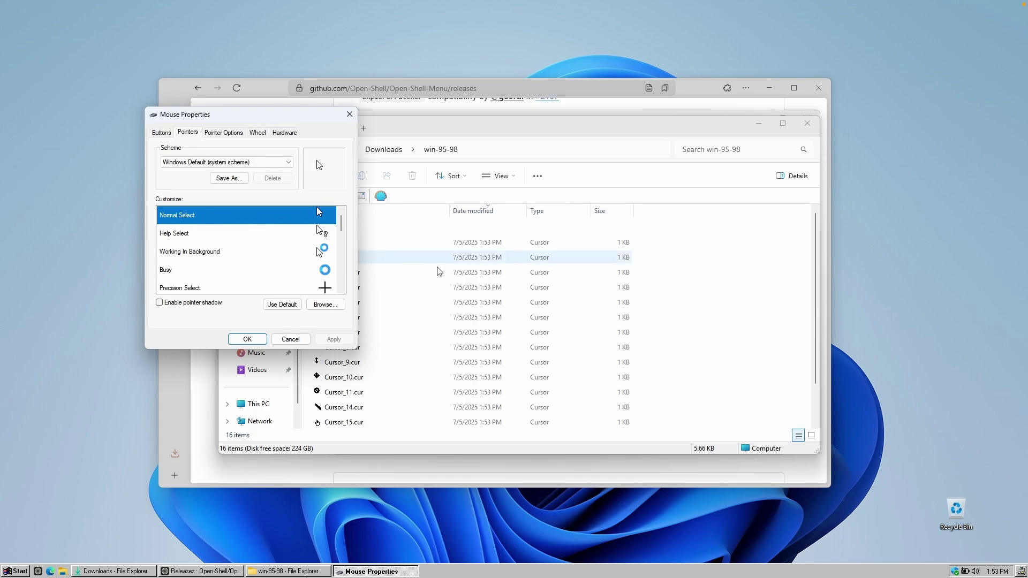
left_click(483, 132)
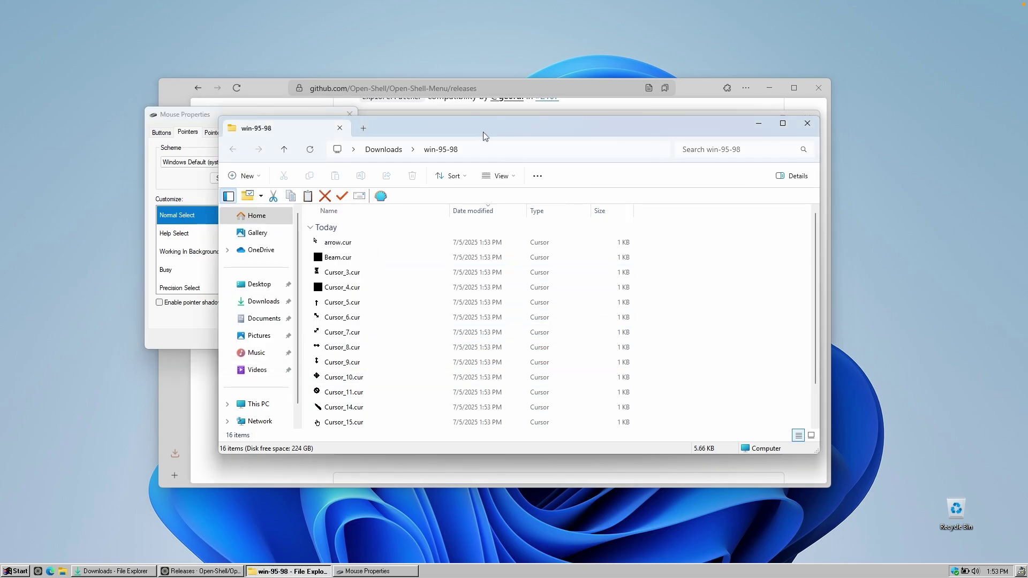
left_click(217, 114)
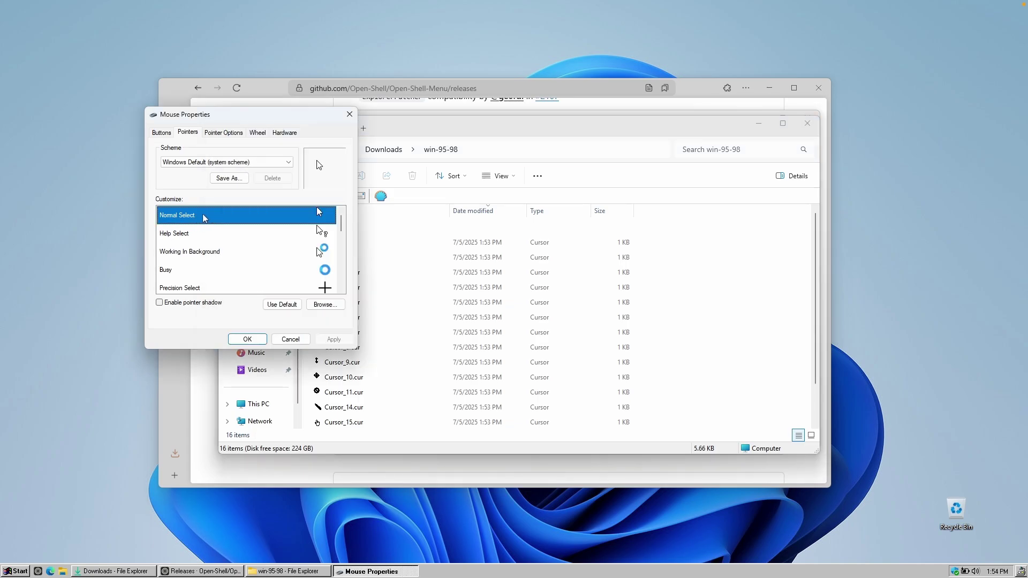
- Browse to Downloads\win-95-98 and assign arrow.cur to Normal Select
left_click(326, 305)
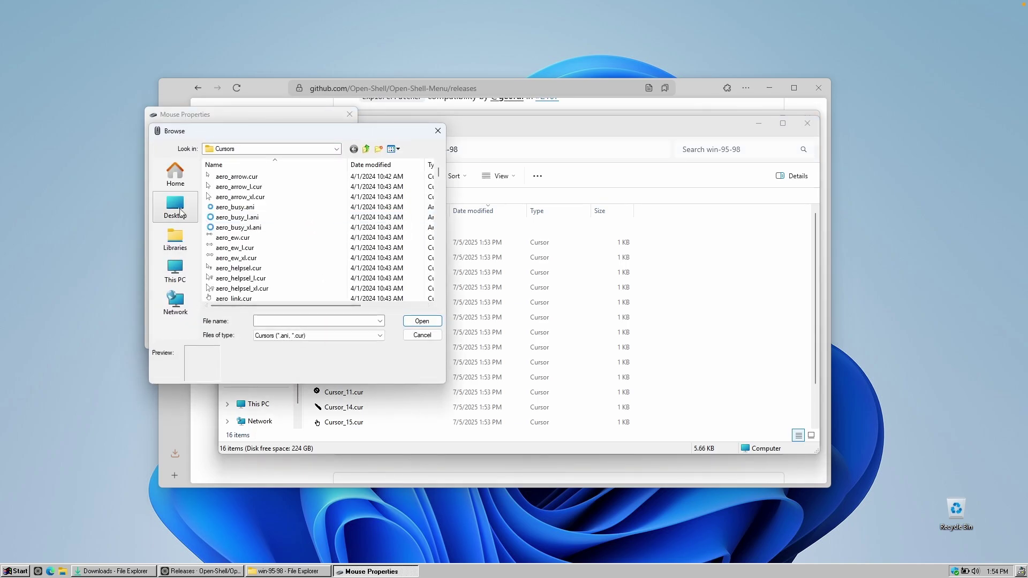
left_click(175, 216)
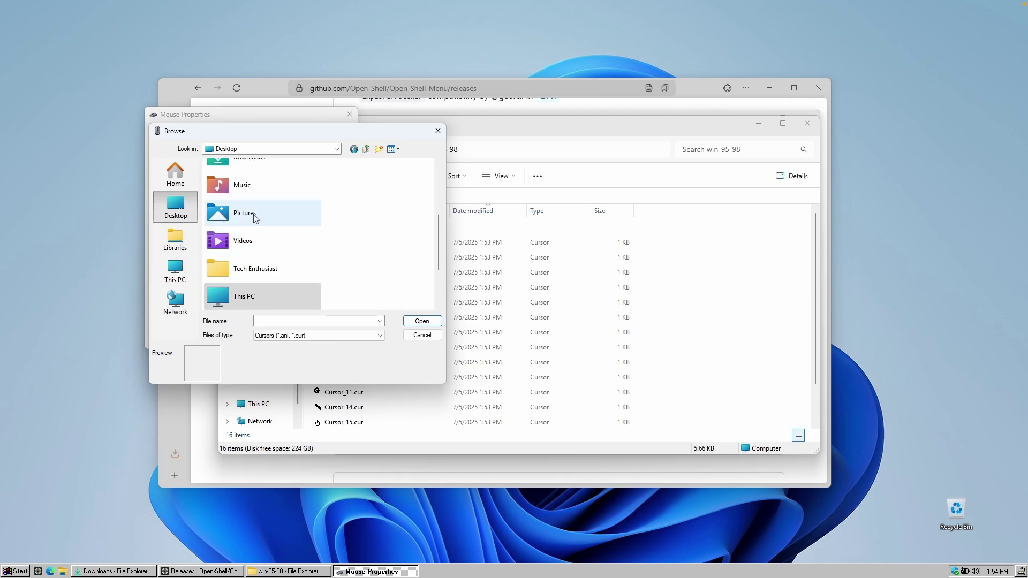
scroll(262, 220, "up", 3)
double_click(251, 286)
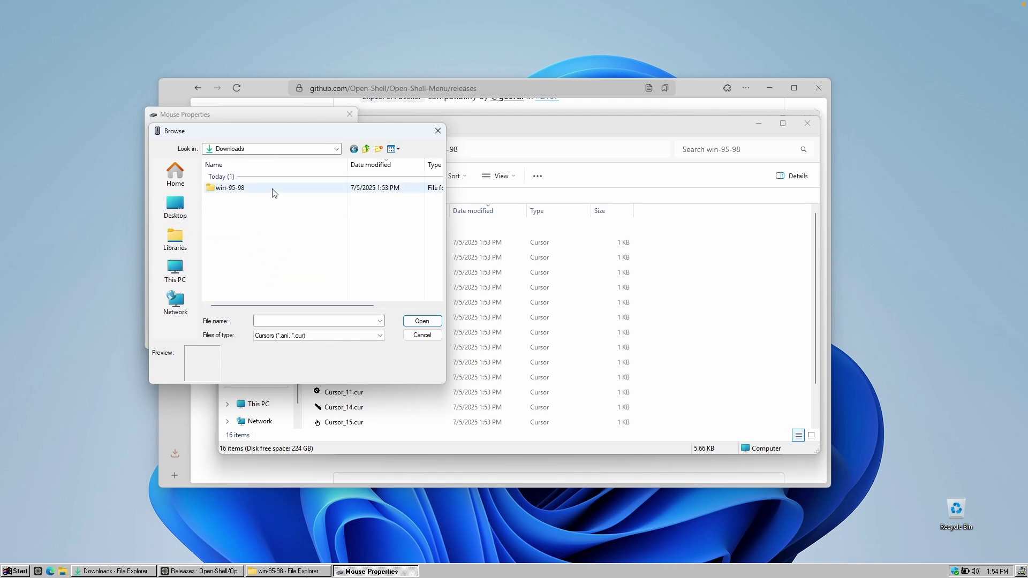
left_click(275, 192)
double_click(274, 192)
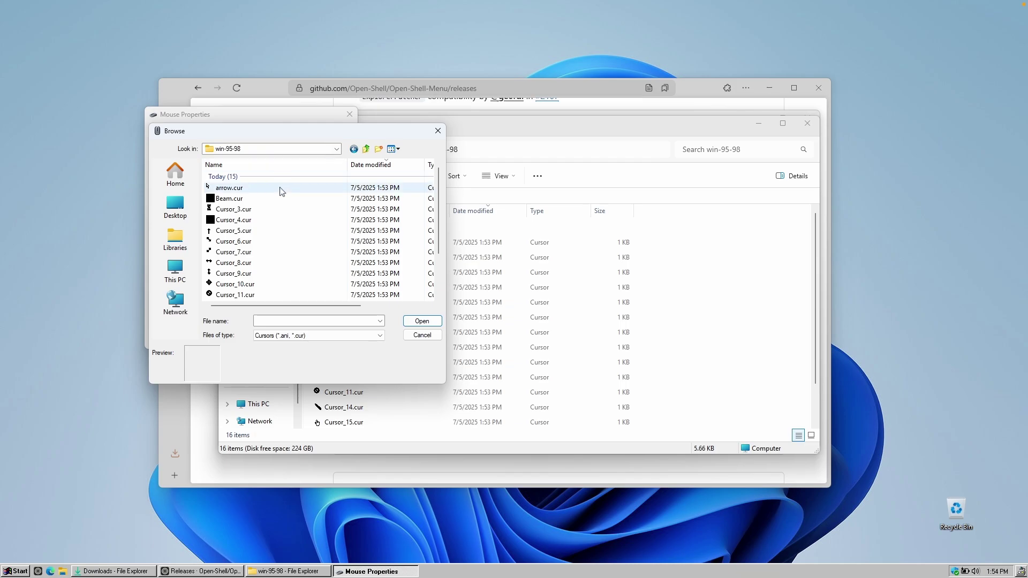
left_click(244, 190)
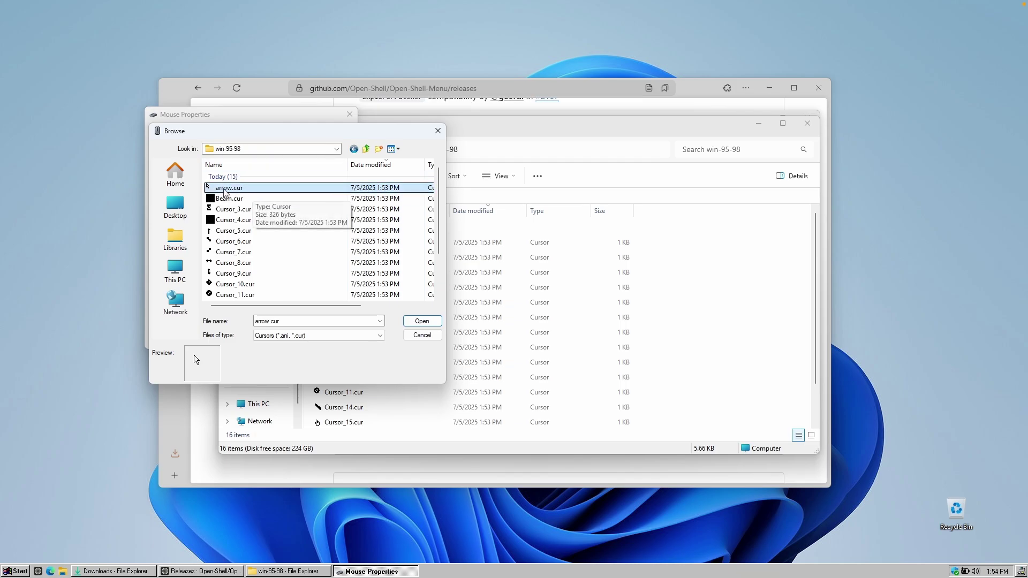
left_click(422, 321)
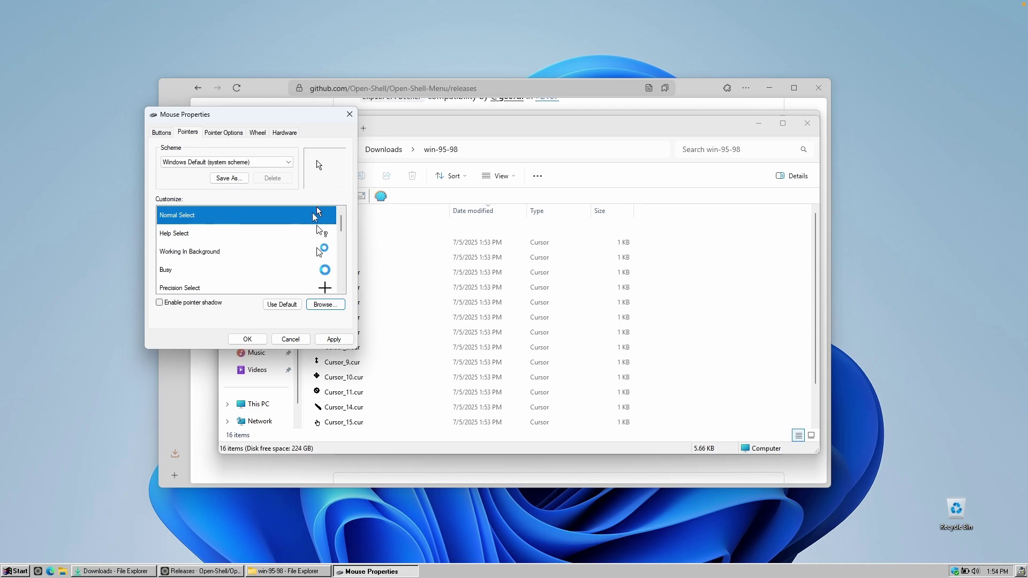
- Assign help_win95.cur to the Help Select pointer
left_click(193, 239)
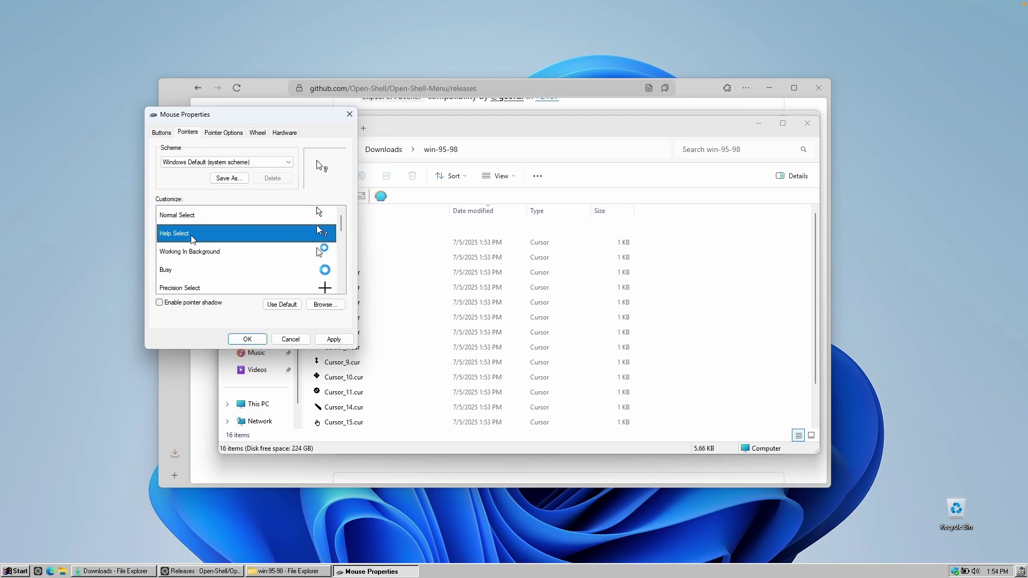
left_click(325, 304)
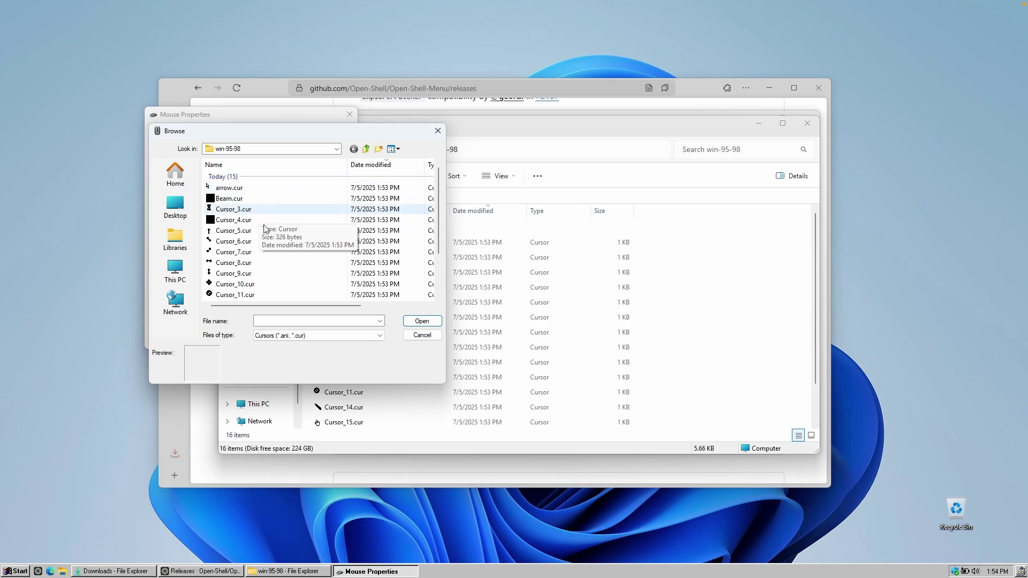
left_click_drag(439, 196, 445, 256)
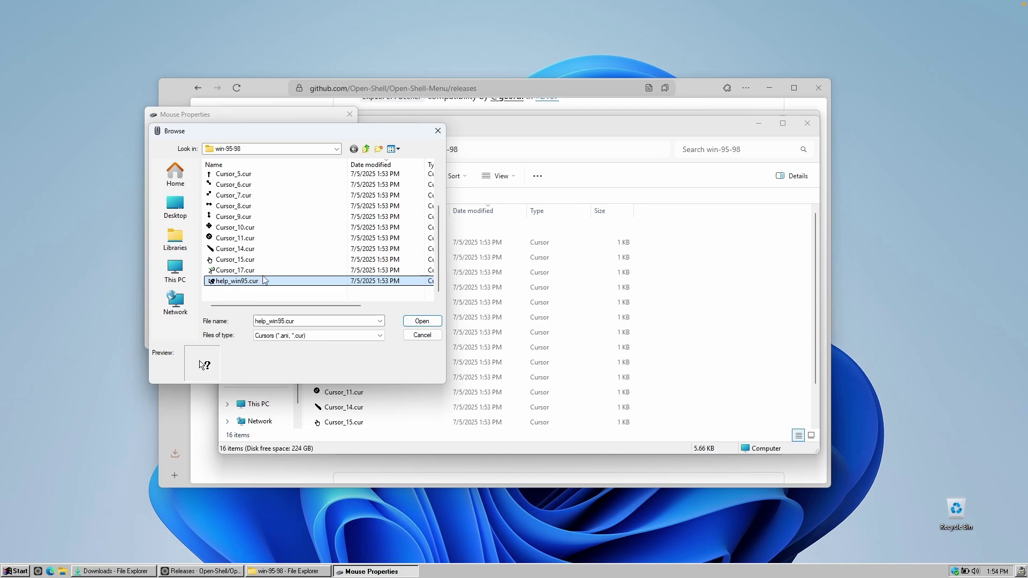
left_click(422, 322)
- Assign Cursor_17.cur to the Working In Background pointer
left_click(224, 254)
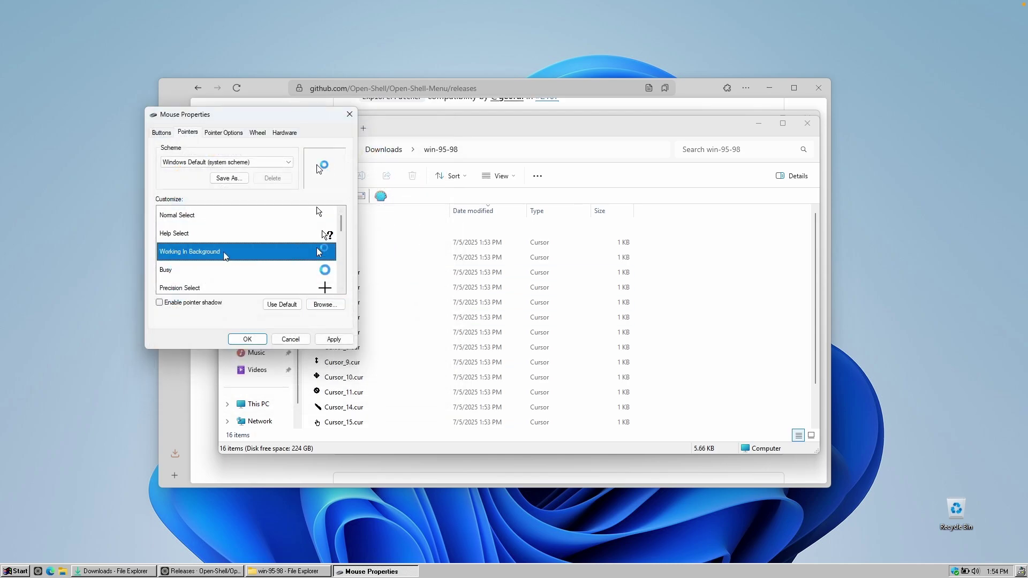
left_click(325, 305)
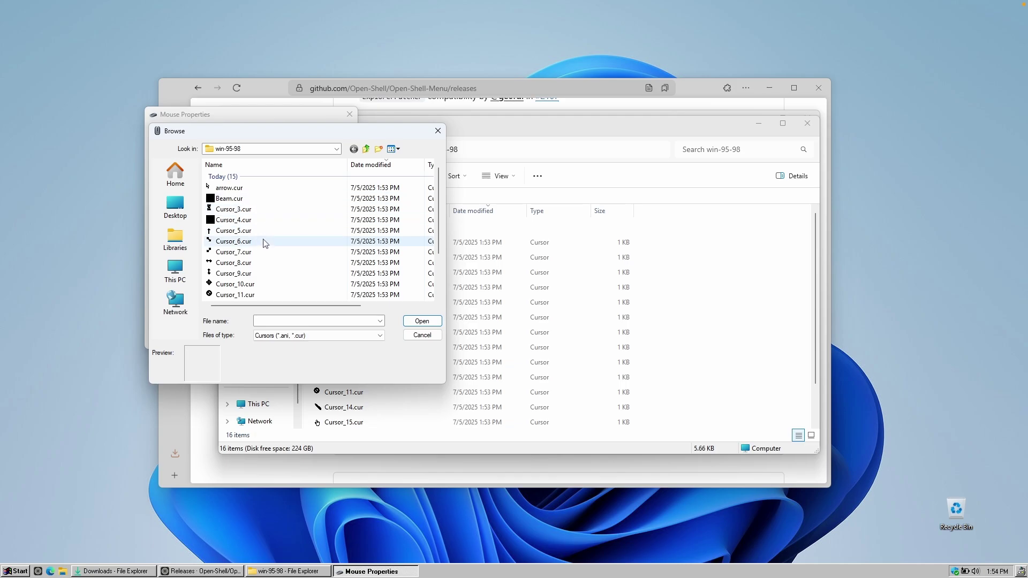
scroll(273, 268, "down", 2)
left_click(236, 270)
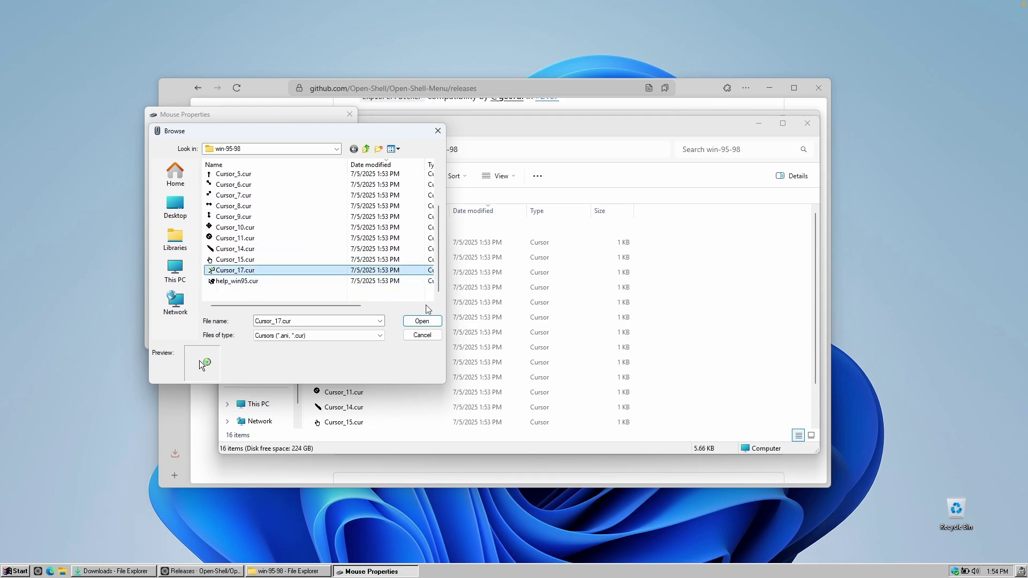
left_click(422, 322)
- Assign the hourglass Cursor_3.cur to Busy and apply the pointer changes
left_click(317, 267)
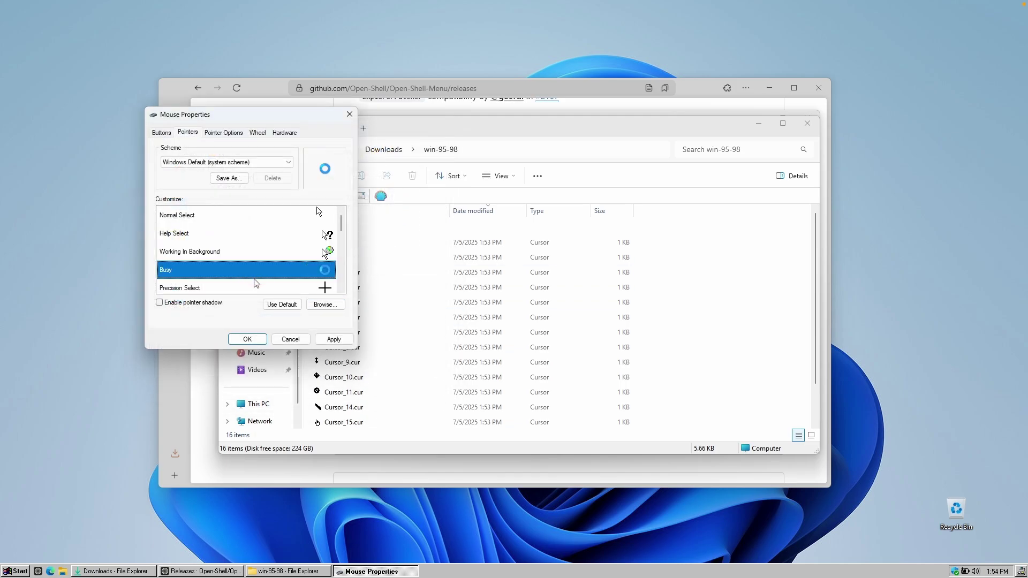
left_click(324, 304)
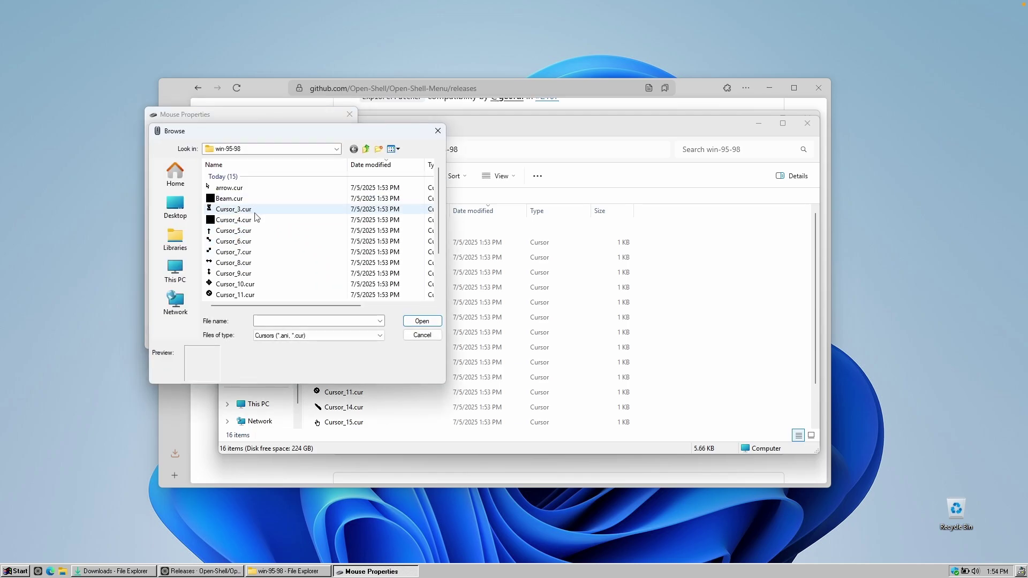
left_click(234, 210)
left_click(421, 322)
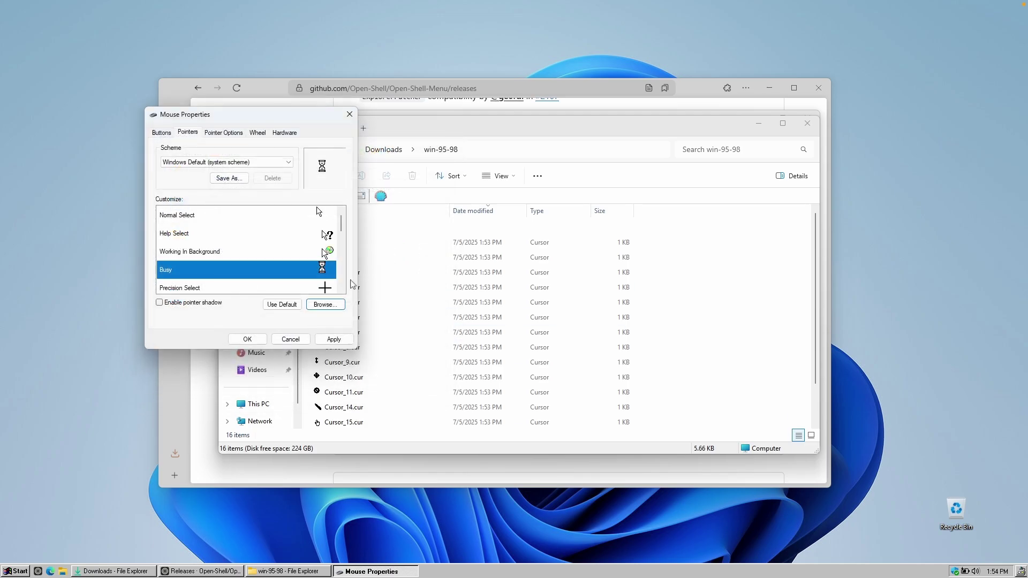
left_click(329, 340)
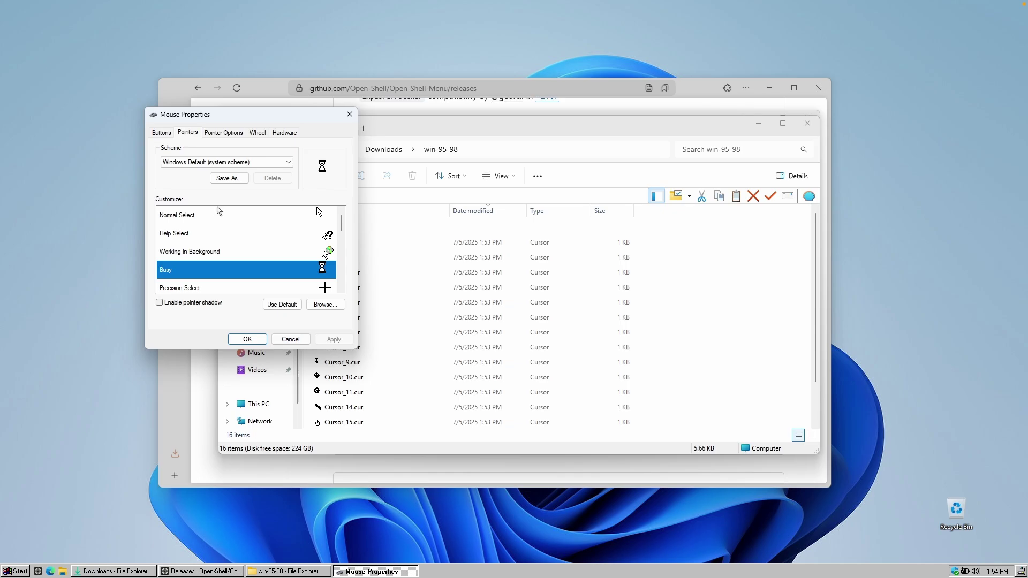
- Save the pointers as scheme 'windows 95-98' and close Mouse Properties
left_click(229, 178)
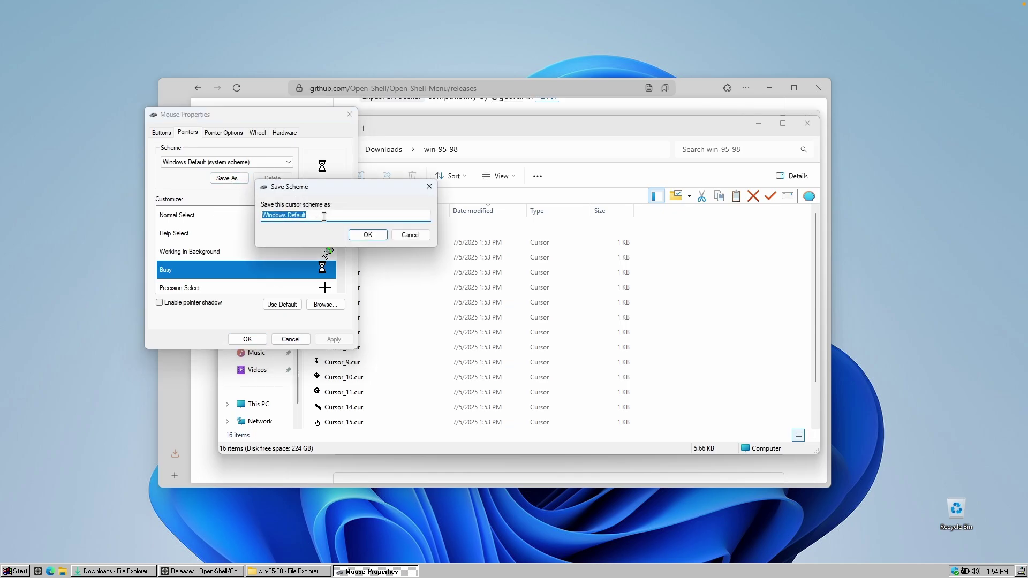
type("windows 95-98")
left_click(387, 235)
left_click(247, 339)
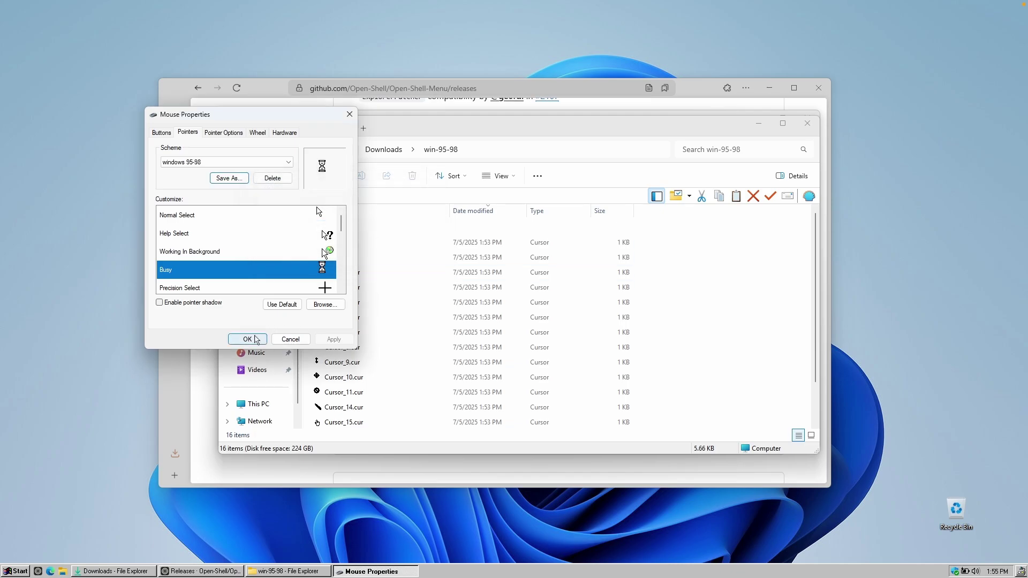
- Minimize the Downloads folder and browser, then bring the browser back
left_click(732, 113)
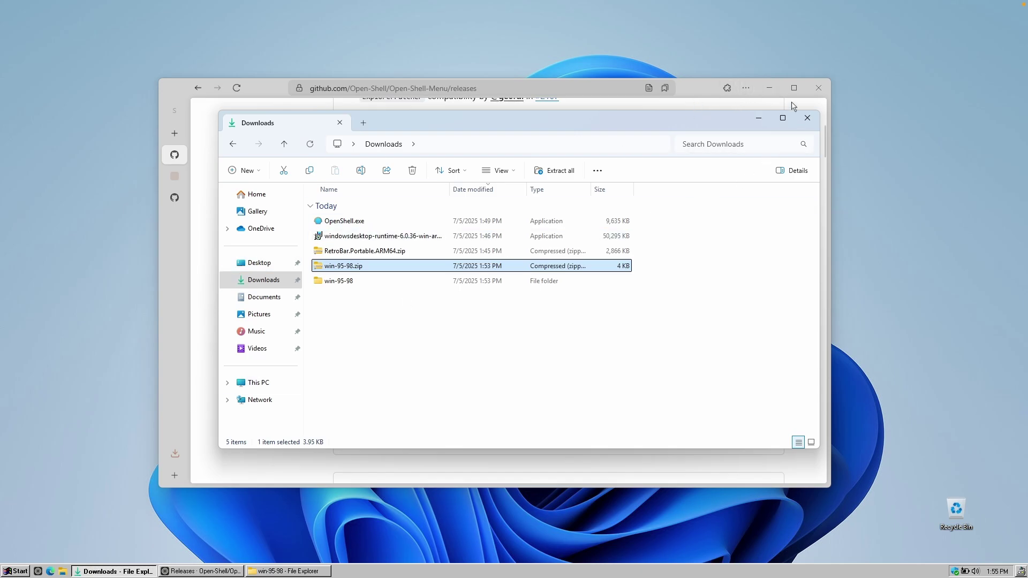
left_click(759, 118)
left_click(770, 88)
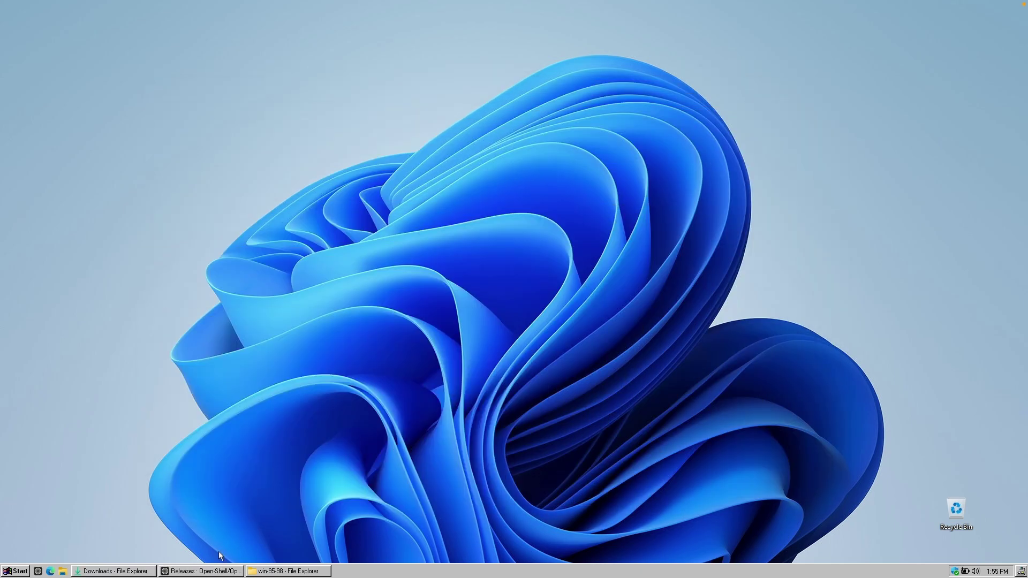
left_click(217, 571)
- Search Google for 'windows 95 teal wallpaper' and open the Reddit image in a new tab
left_click(175, 133)
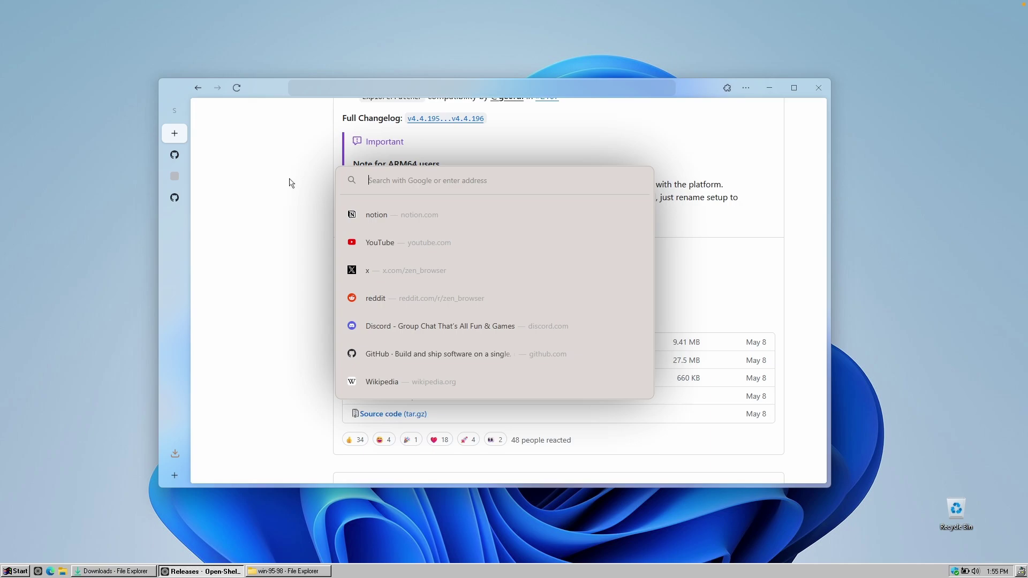
type("windows 95 ")
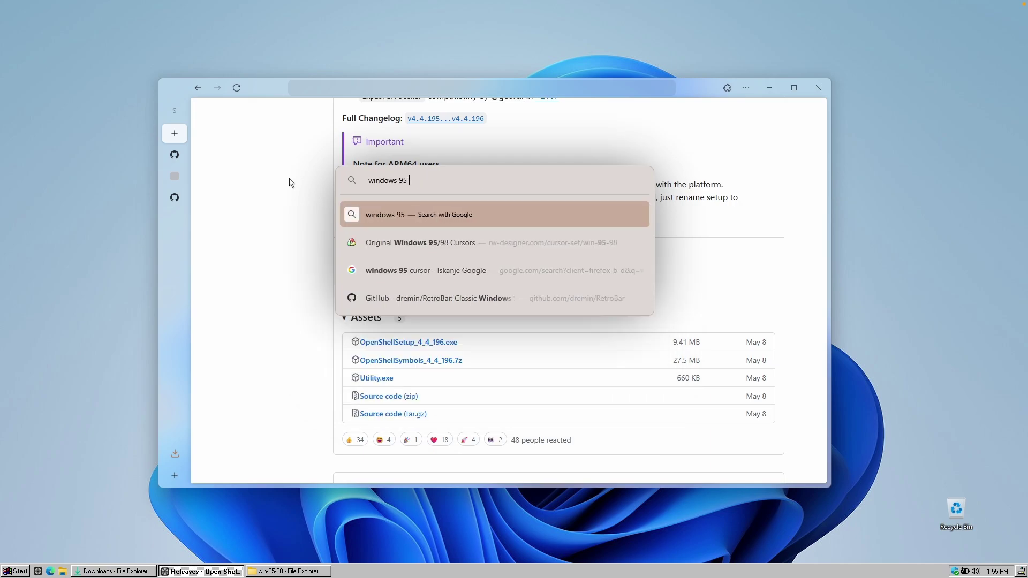
type("teal wallpaper")
key("Return")
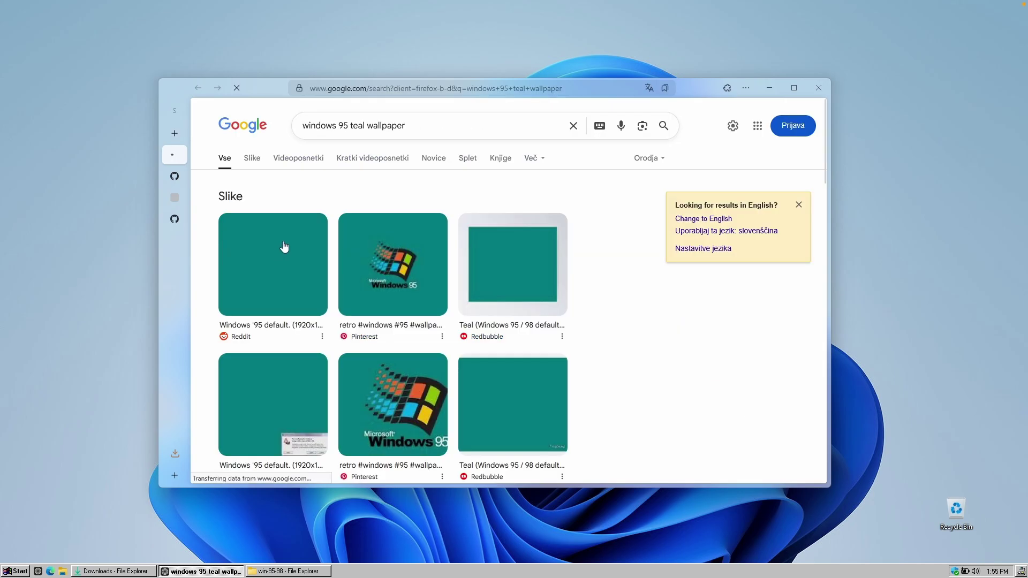
left_click(284, 247)
right_click(647, 246)
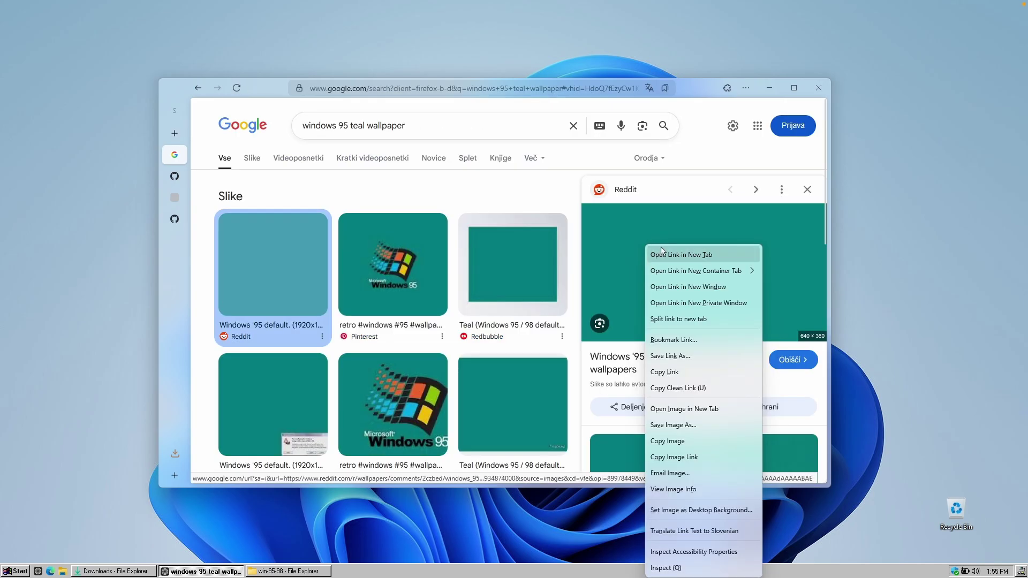
left_click(673, 409)
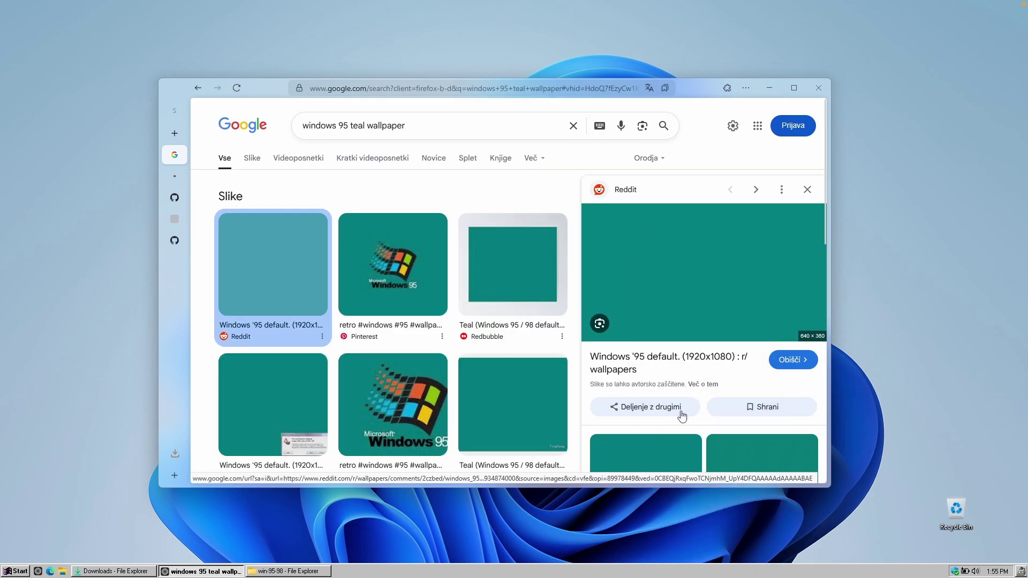
left_click(175, 176)
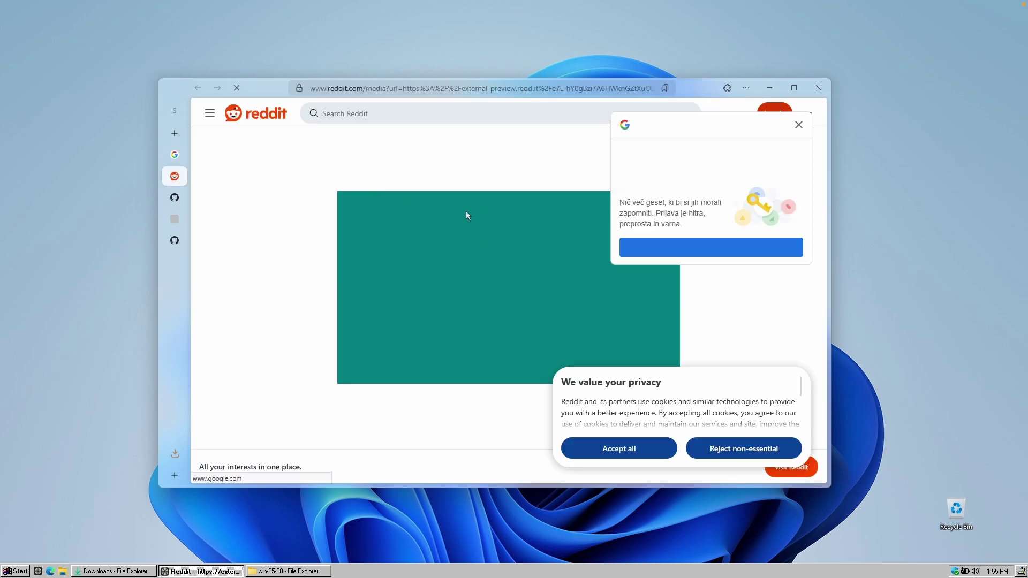
- Save the teal wallpaper image as a PNG in Downloads
right_click(469, 268)
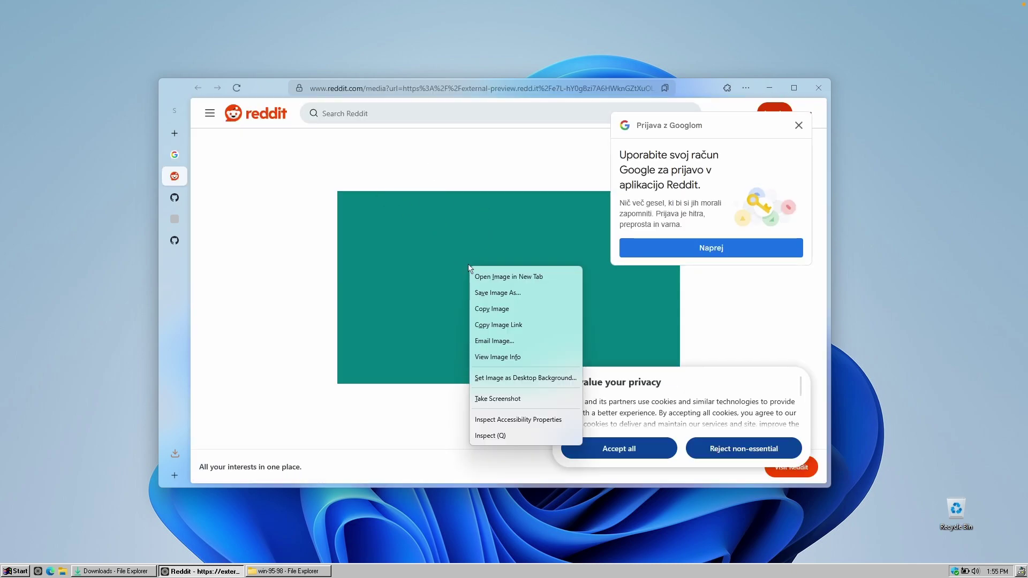
left_click(505, 293)
left_click(589, 344)
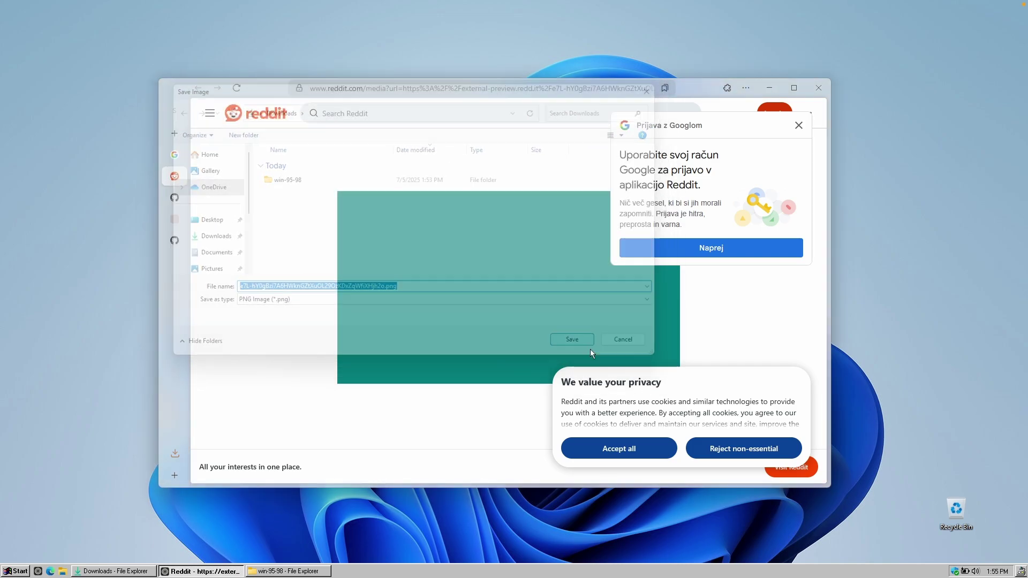
left_click(769, 88)
left_click(114, 570)
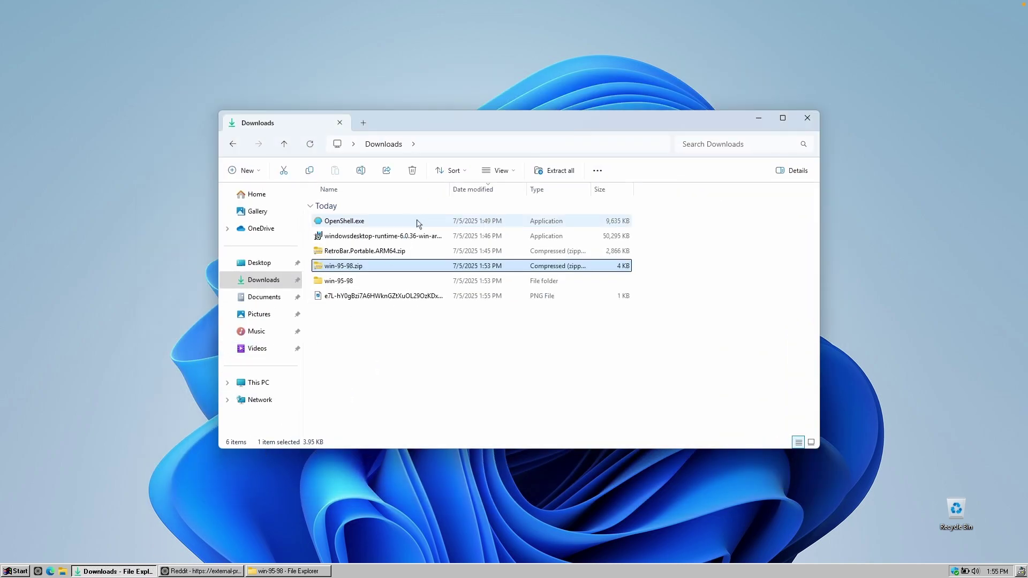
- Set the saved teal PNG in Downloads as the desktop background
left_click(374, 295)
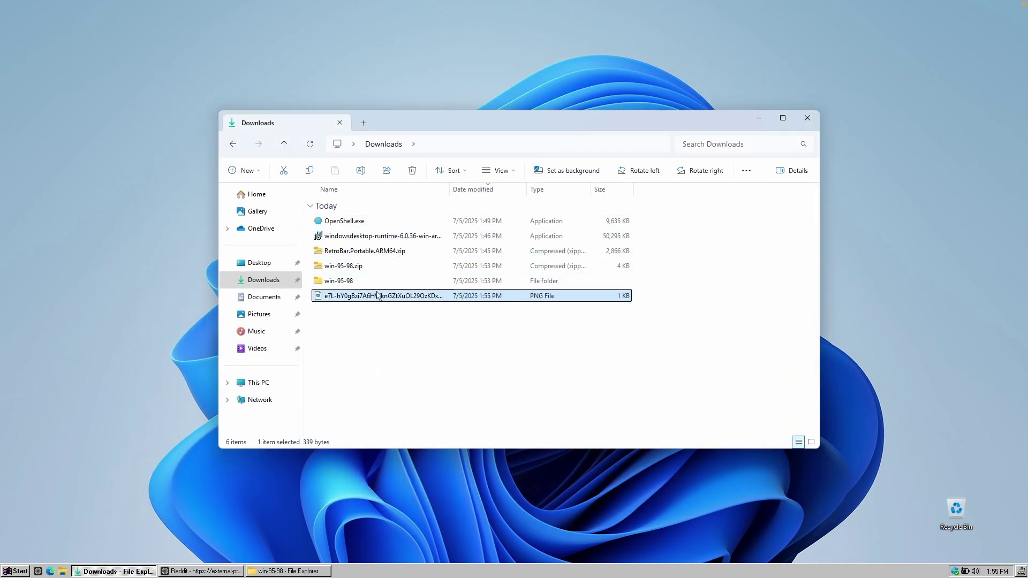
left_click(557, 180)
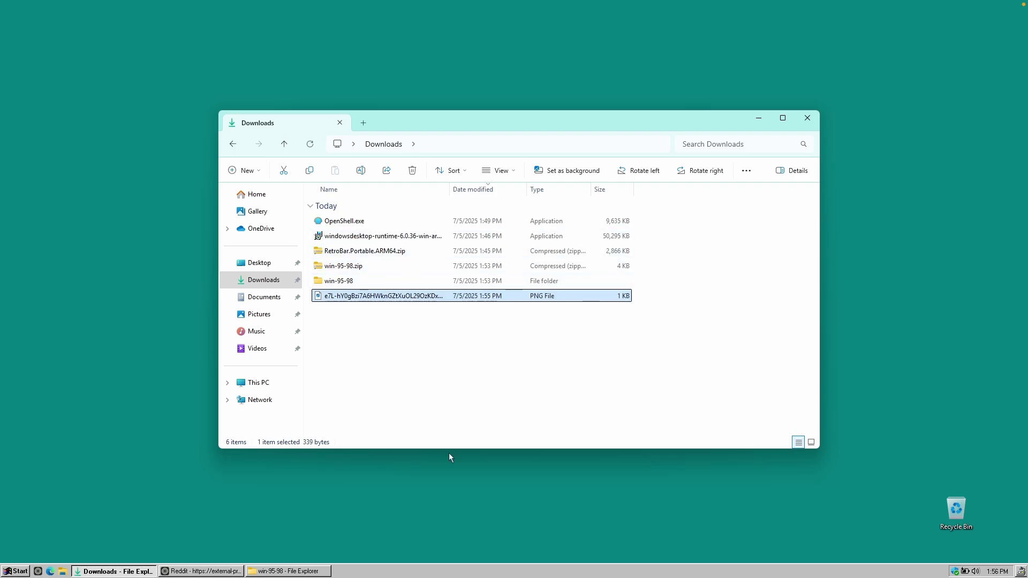
- Through Personalize > Lock screen, choose the teal PNG from Downloads as the lock screen picture
right_click(480, 473)
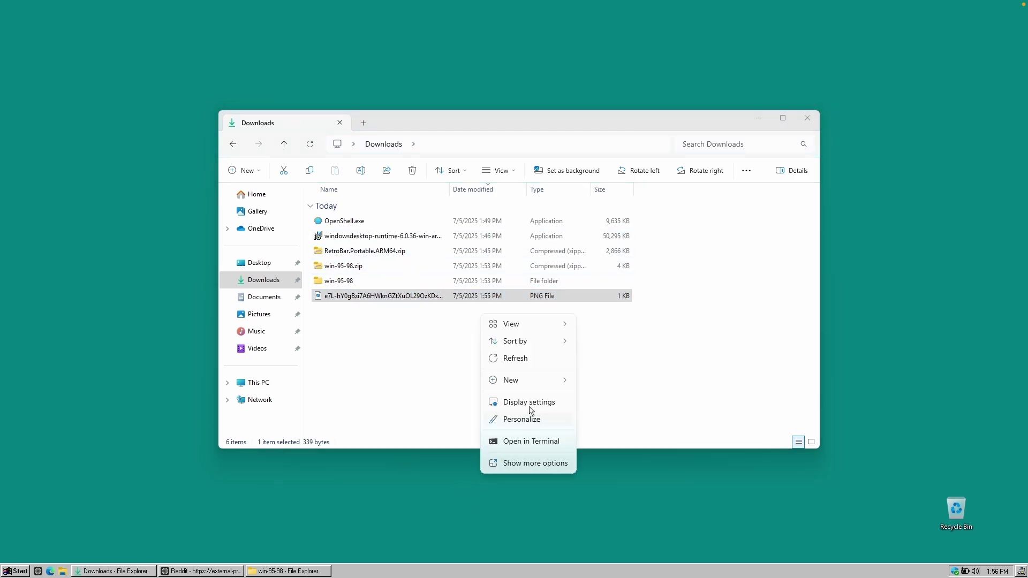
left_click(509, 419)
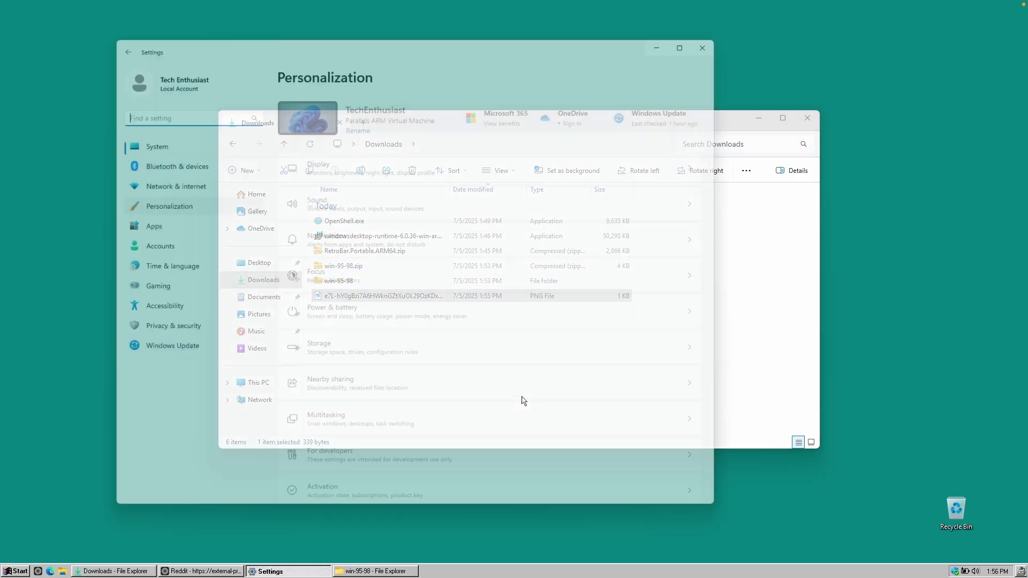
left_click(370, 390)
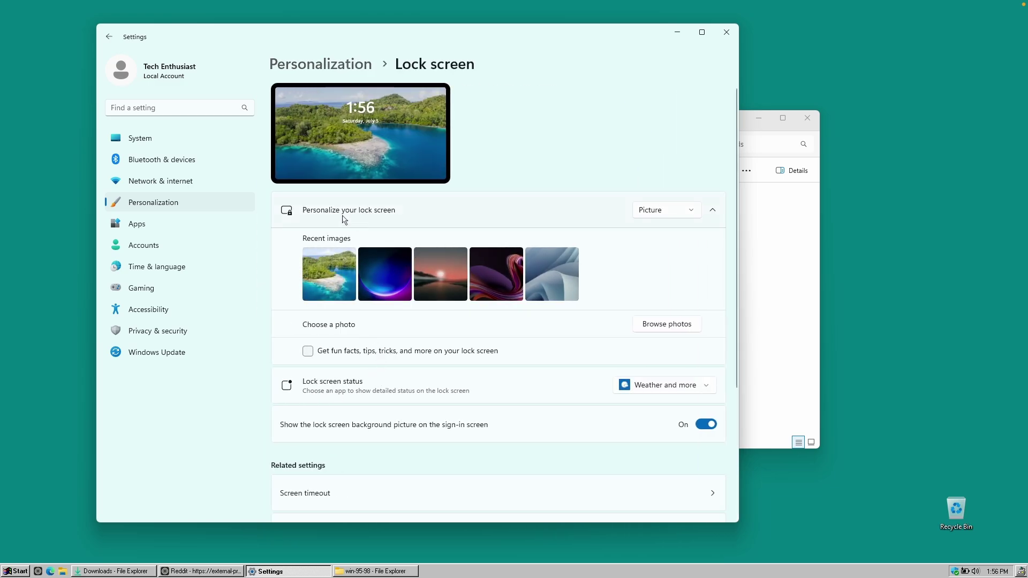
left_click(645, 212)
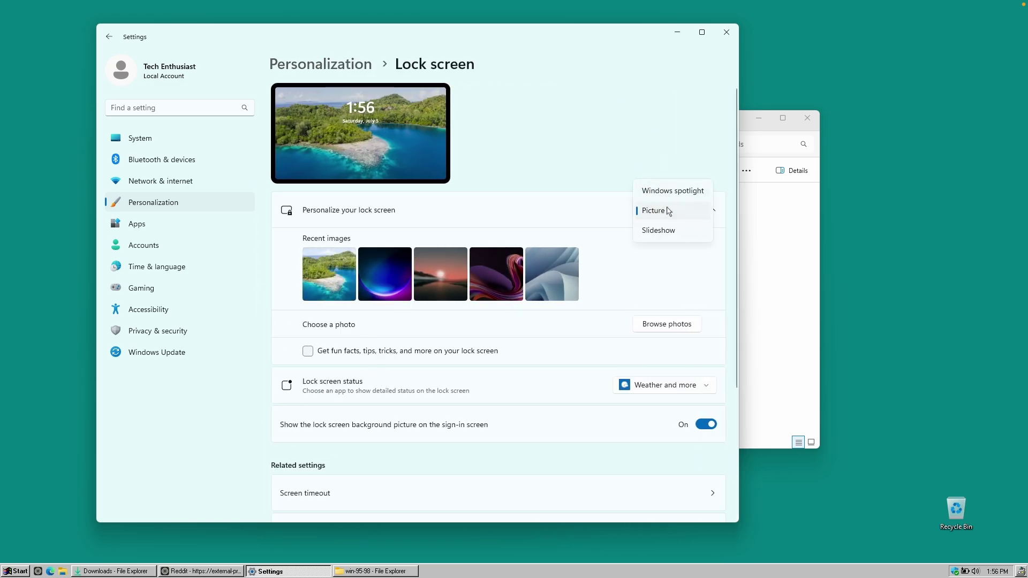
left_click(666, 209)
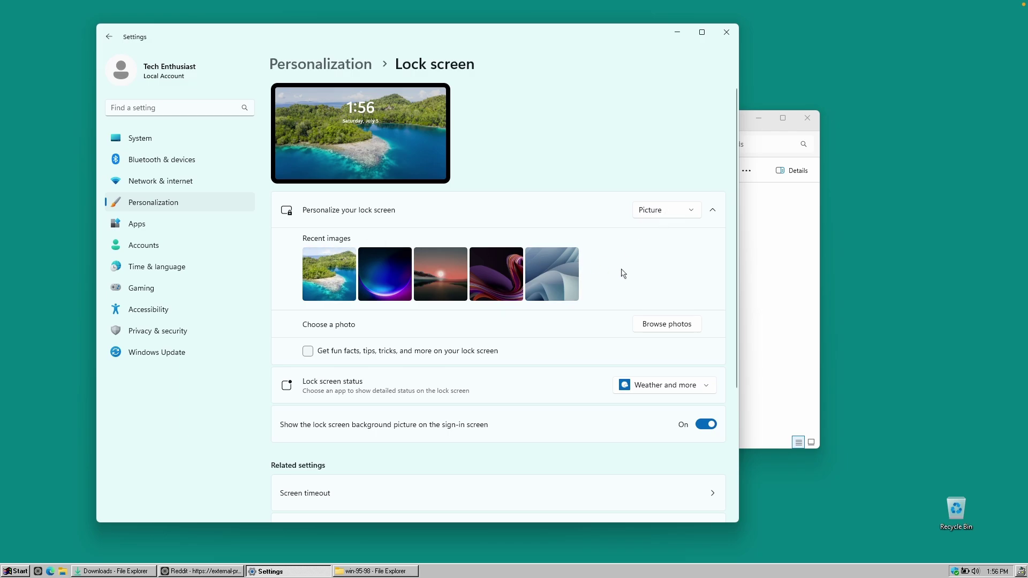
left_click(667, 325)
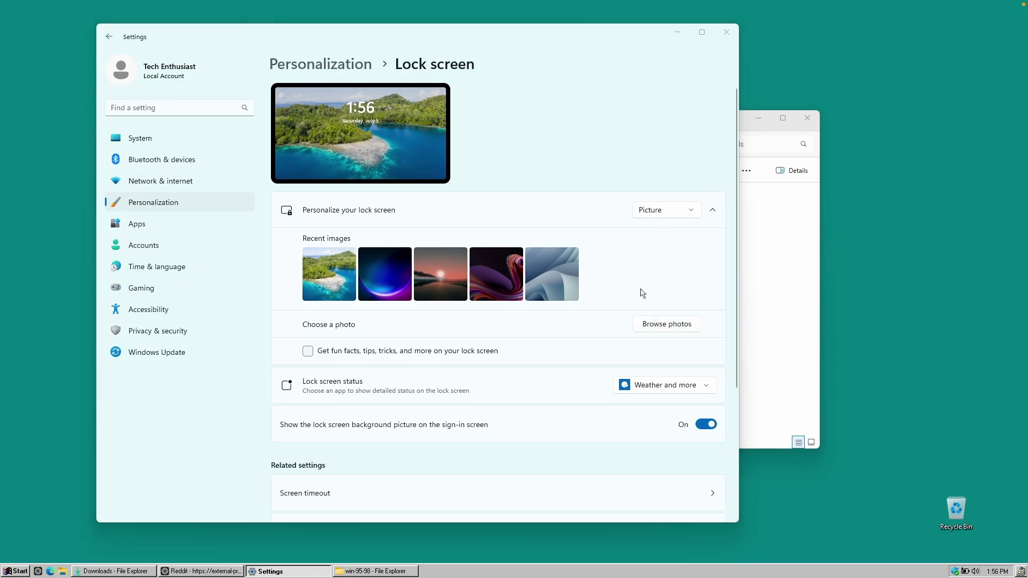
left_click(146, 183)
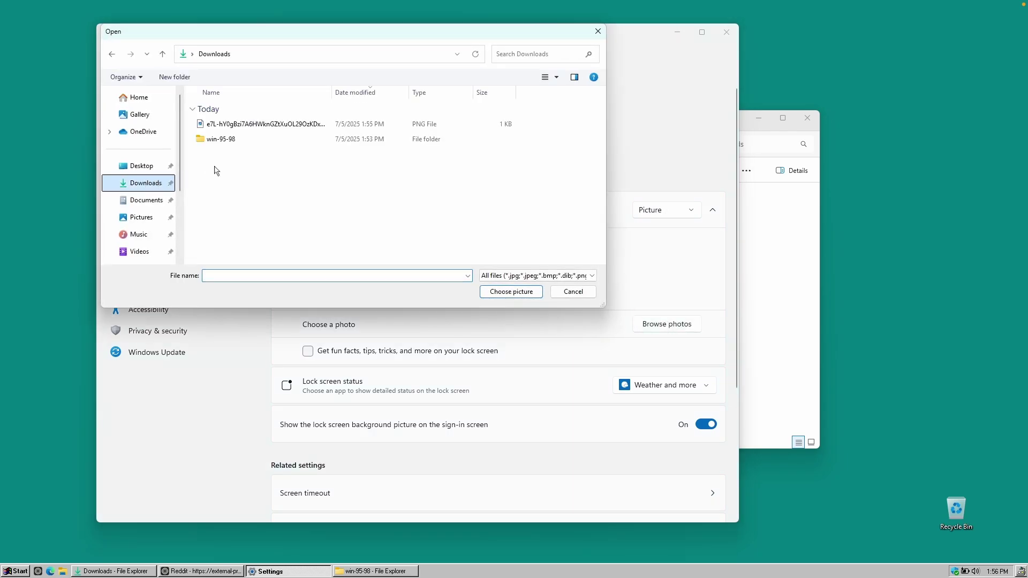
left_click(267, 126)
left_click(510, 292)
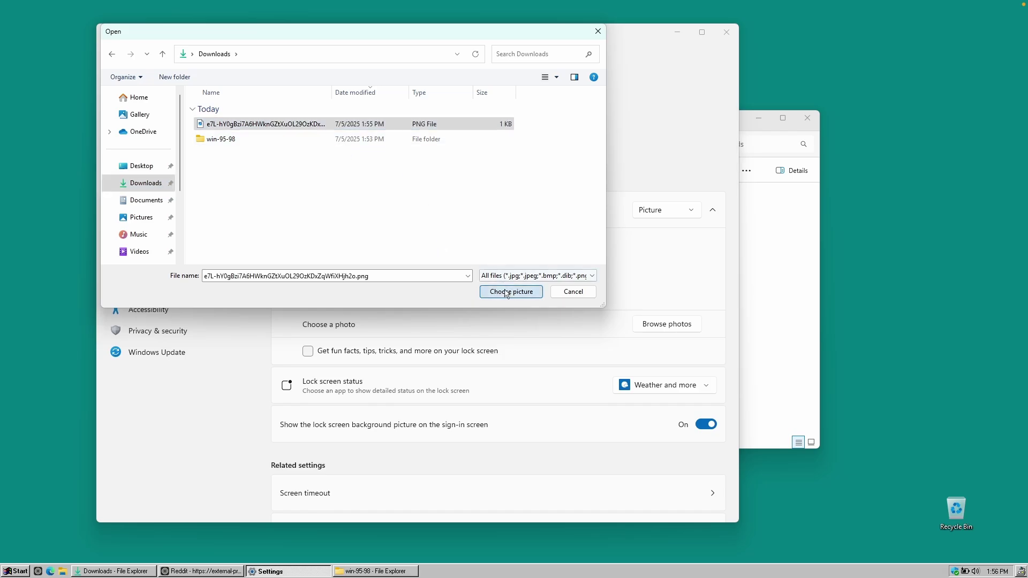
left_click(726, 32)
- Download the icons.7z archive from its Google Drive page into Downloads
left_click(17, 571)
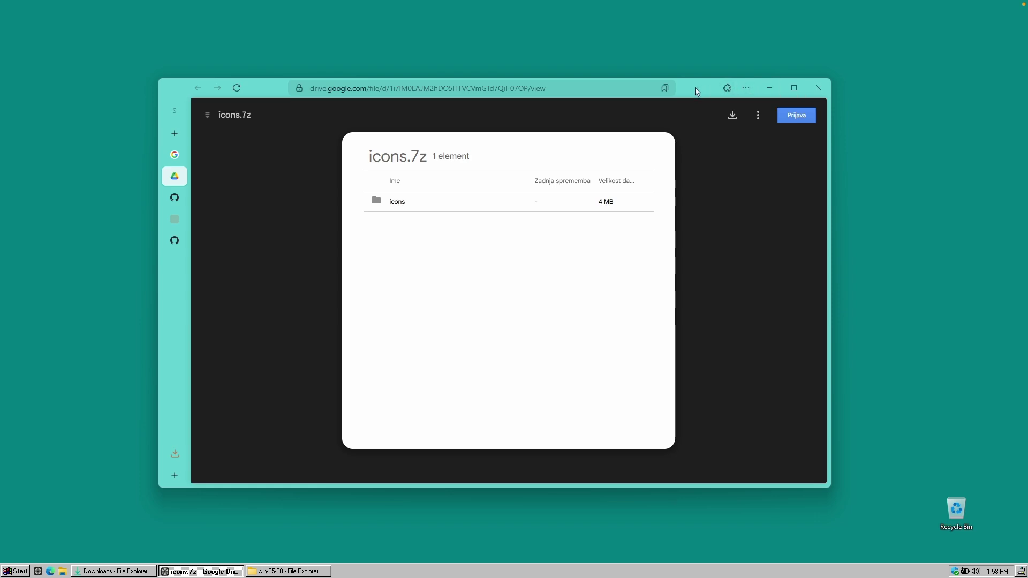
left_click(347, 94)
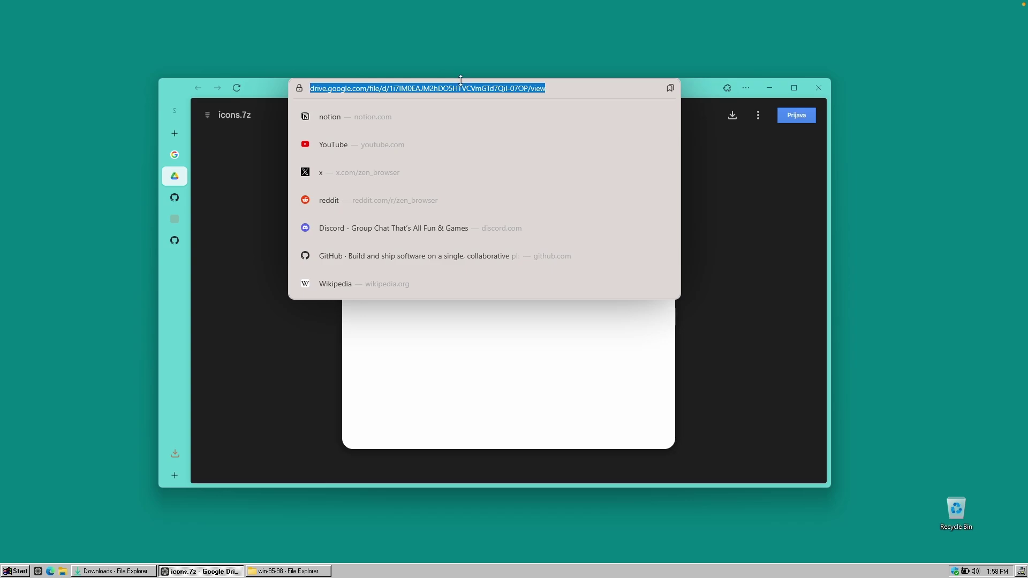
left_click(764, 192)
left_click(733, 116)
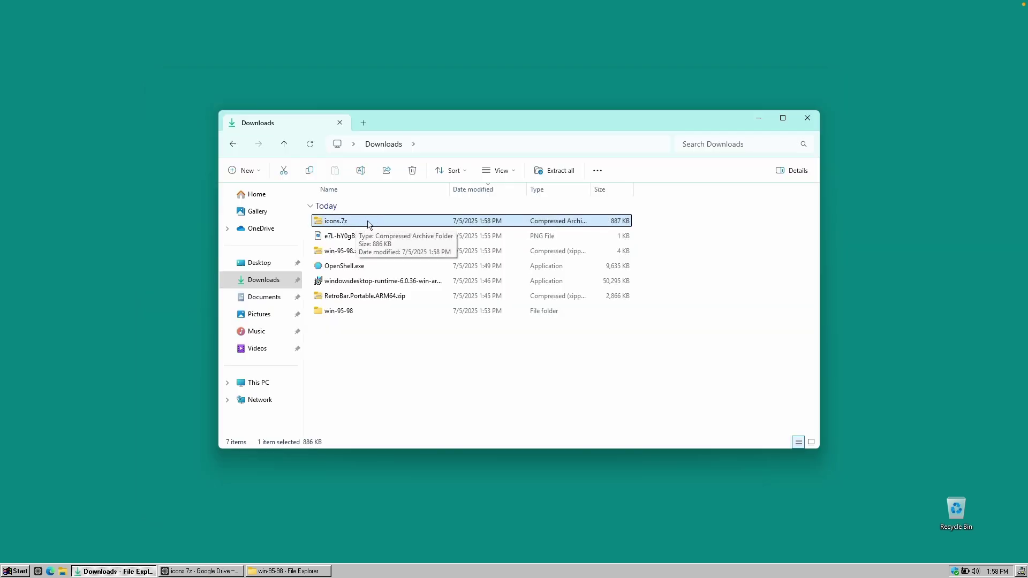
- Extract icons.7z into an icons folder, then close and minimize the Explorer windows
left_click(554, 171)
left_click(610, 393)
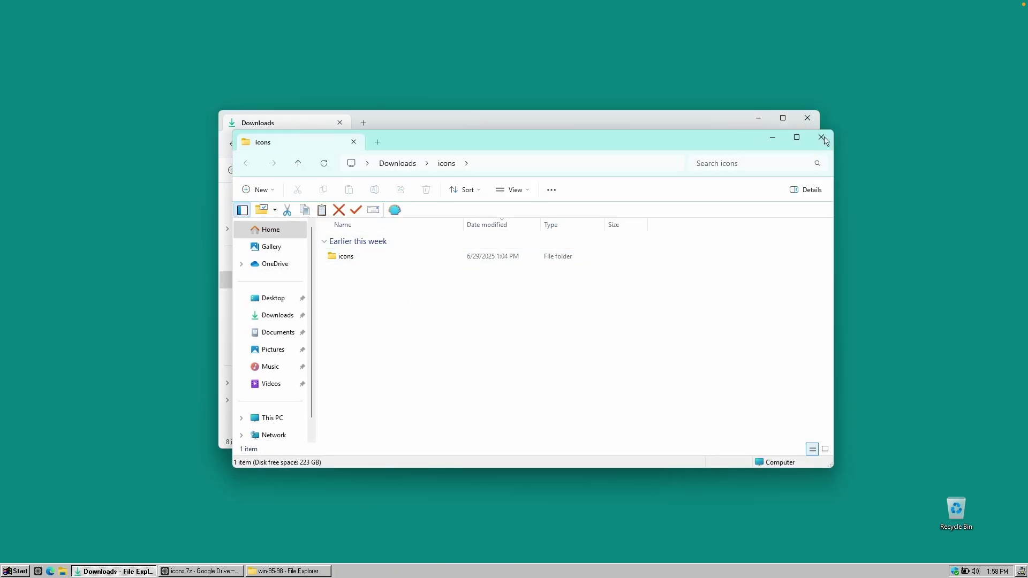
left_click(822, 137)
left_click(758, 120)
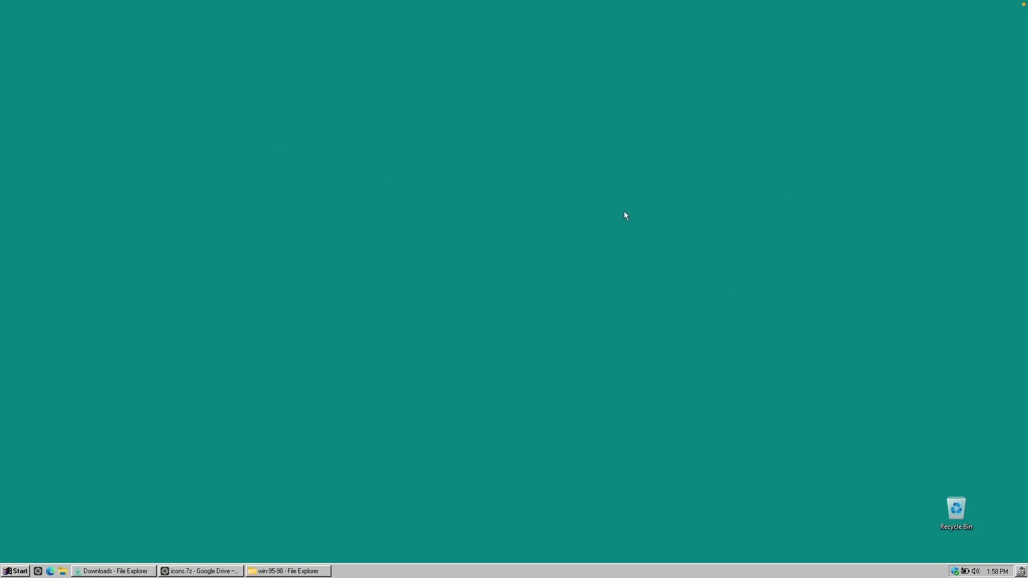
- Create a Recycle Bin shortcut on the desktop and move it inward
right_click(955, 502)
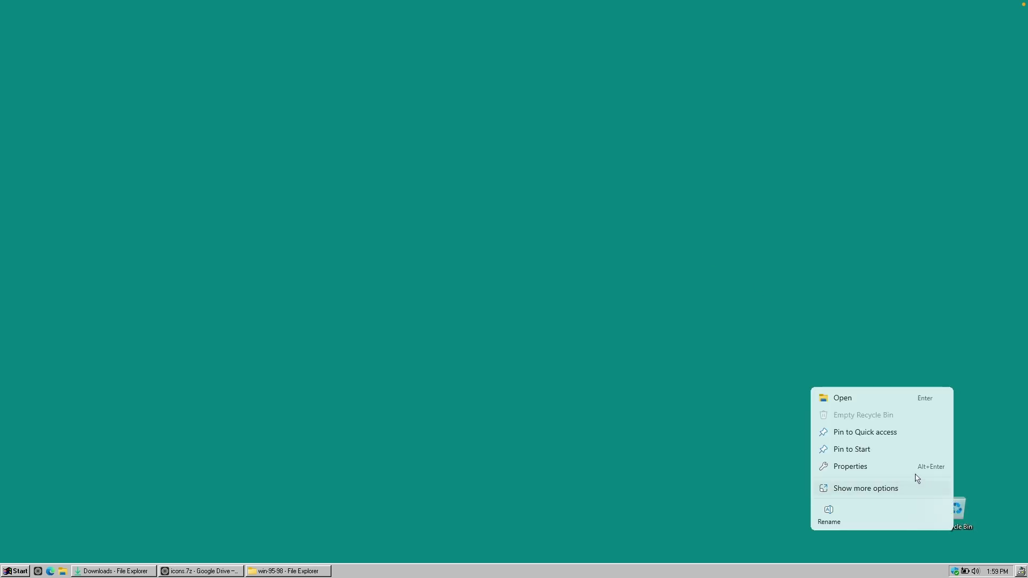
left_click(853, 488)
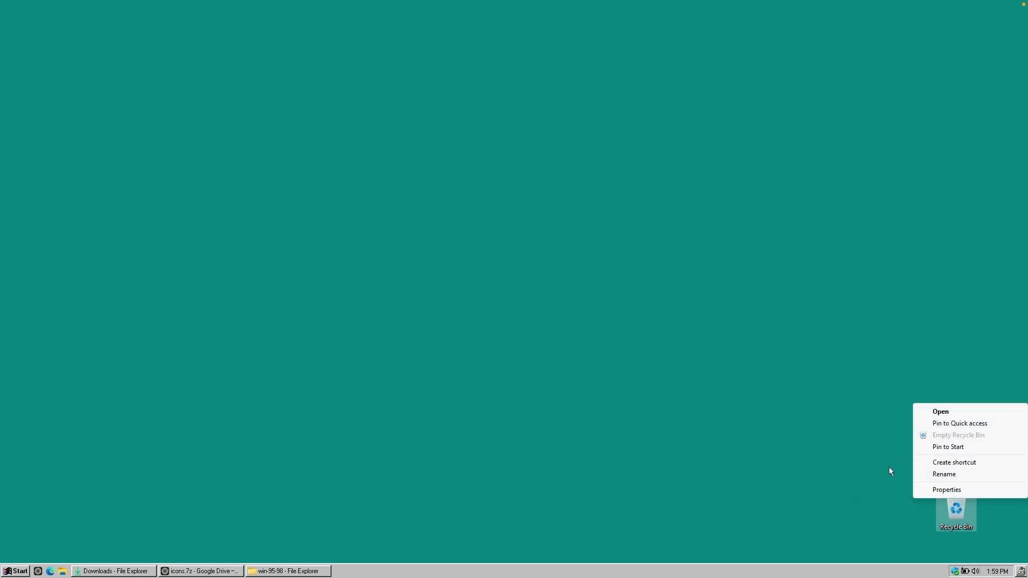
left_click(955, 463)
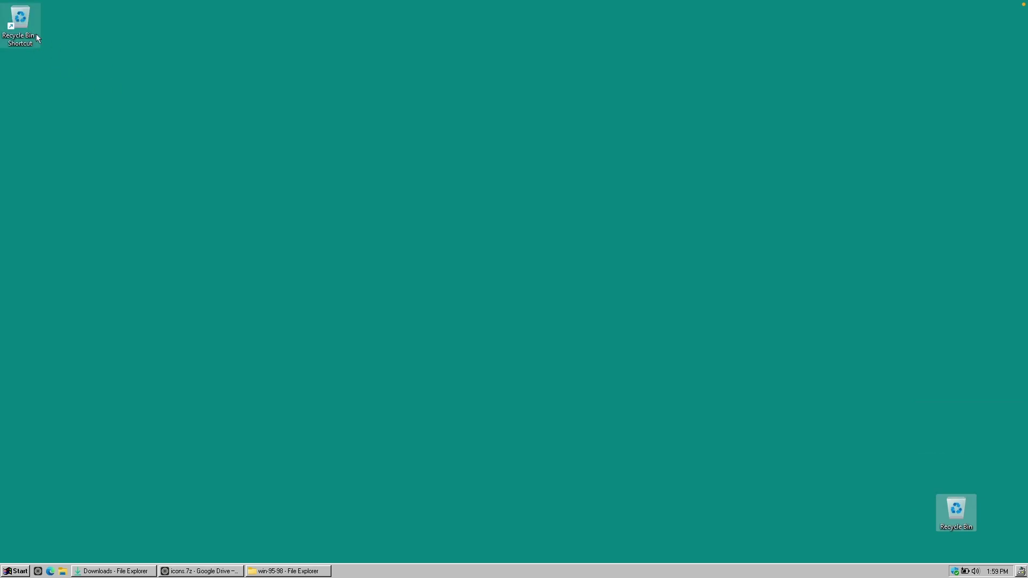
left_click_drag(31, 38, 235, 155)
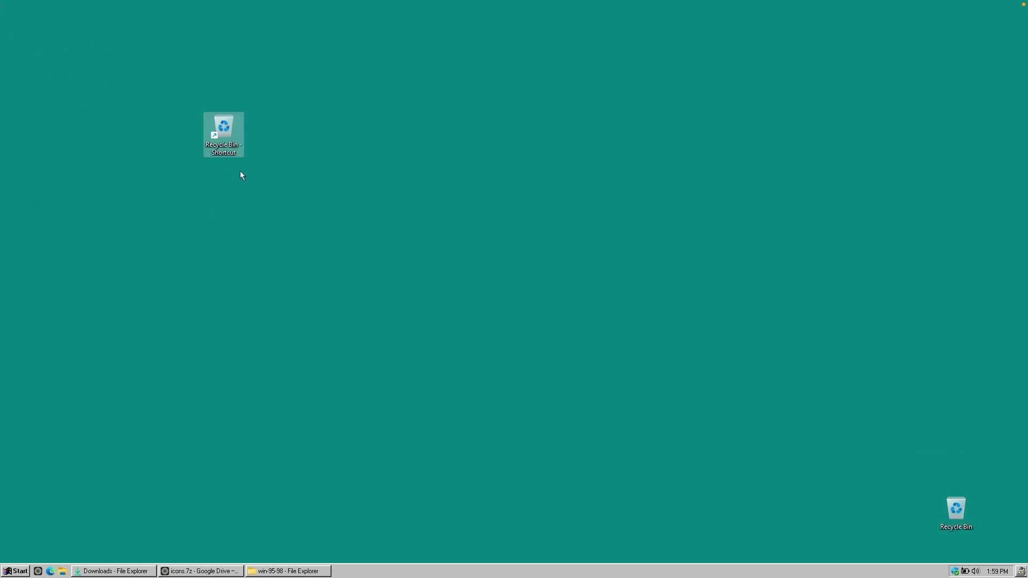
- In the shortcut's Properties, browse Change Icon to Downloads\icons\icons\ico
right_click(226, 127)
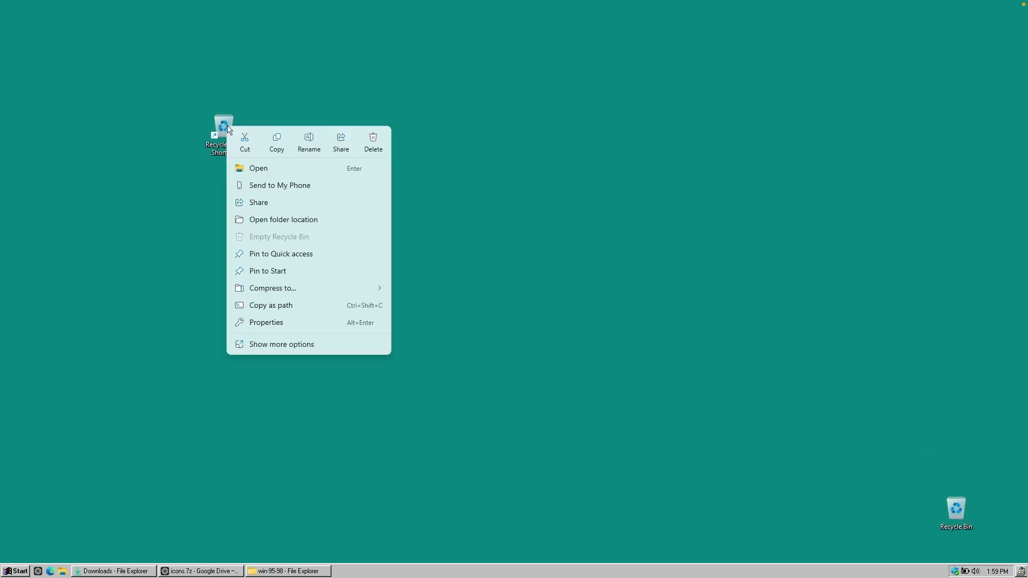
left_click(277, 322)
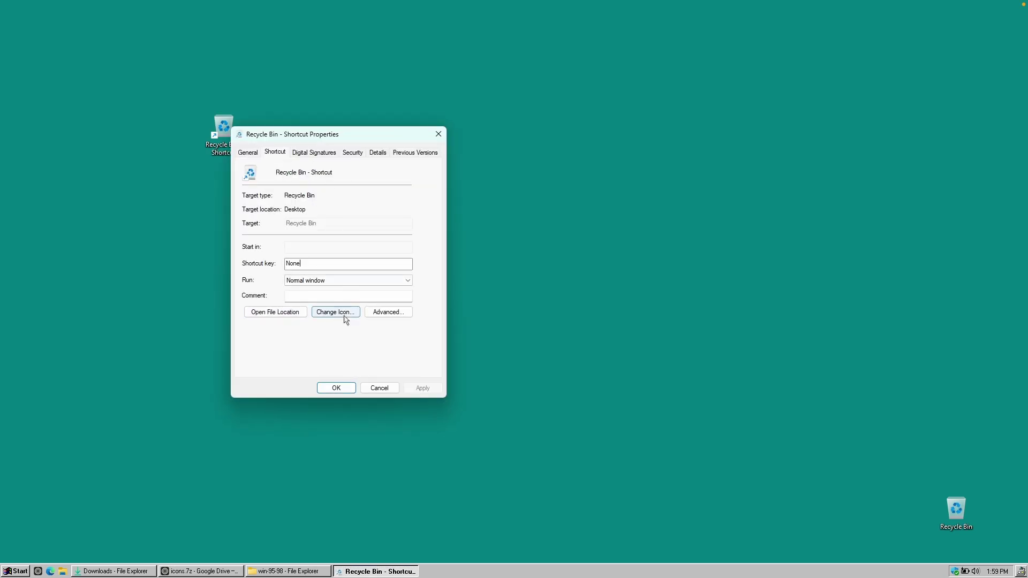
left_click(338, 316)
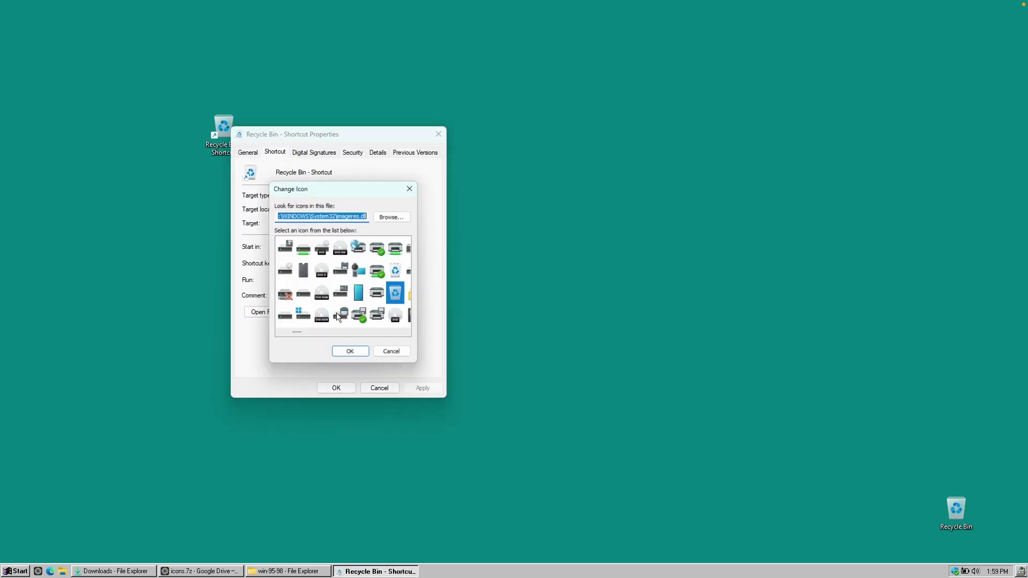
left_click(395, 215)
left_click(316, 354)
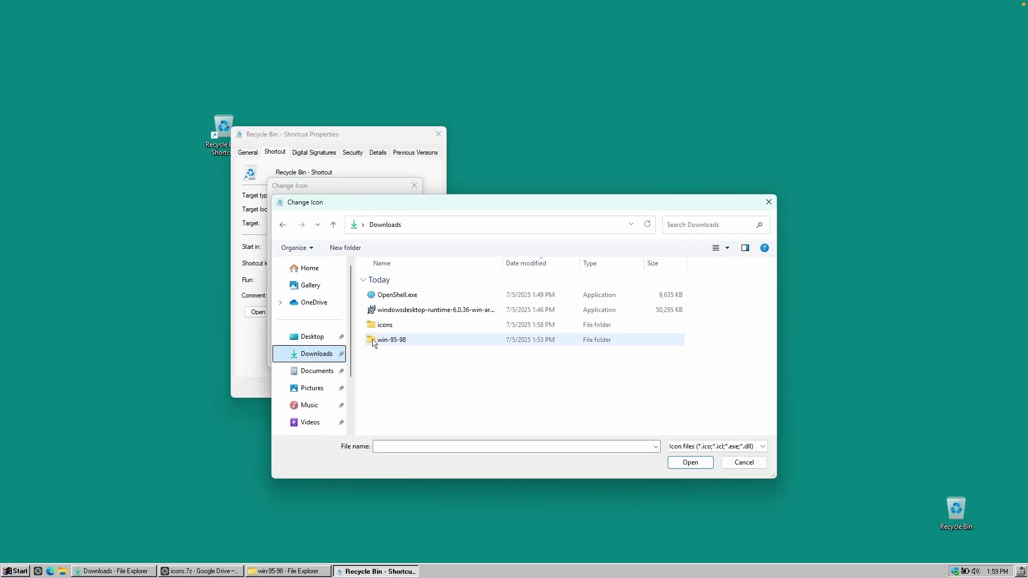
double_click(404, 326)
double_click(414, 295)
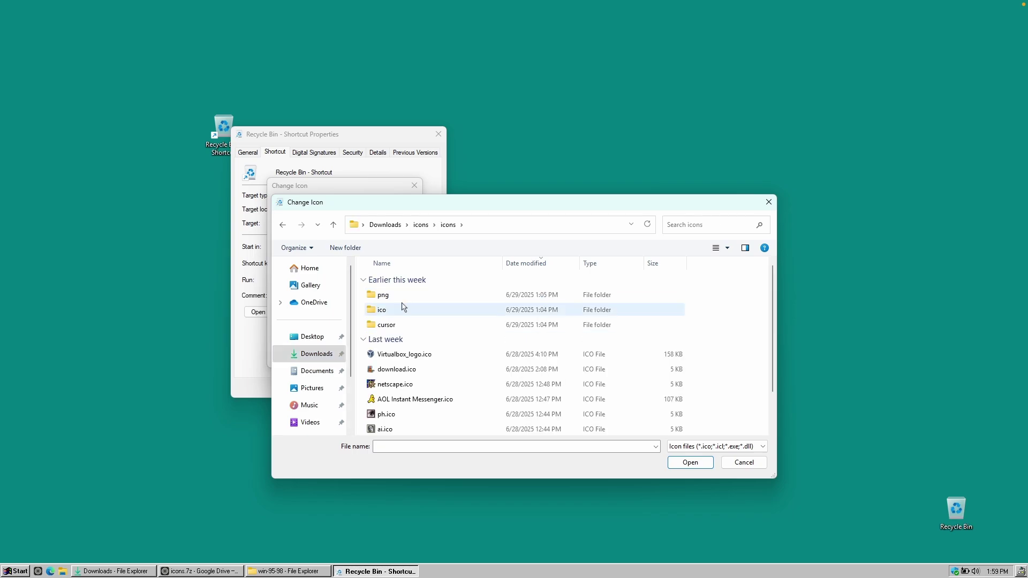
double_click(411, 308)
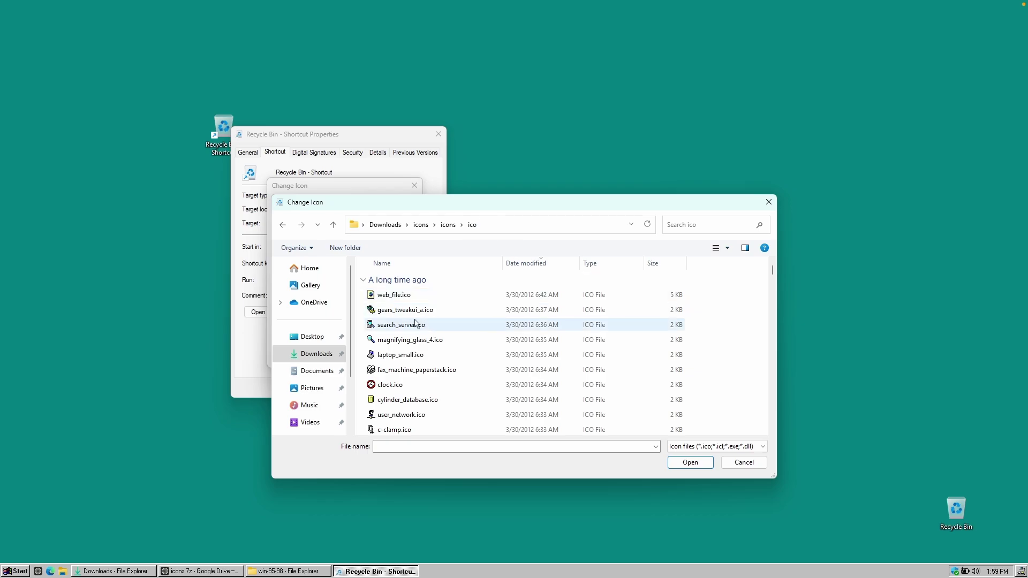
- Apply the retro grey recycle bin .ico to the shortcut and close Properties
scroll(465, 365, "down", 2)
scroll(452, 344, "down", 2)
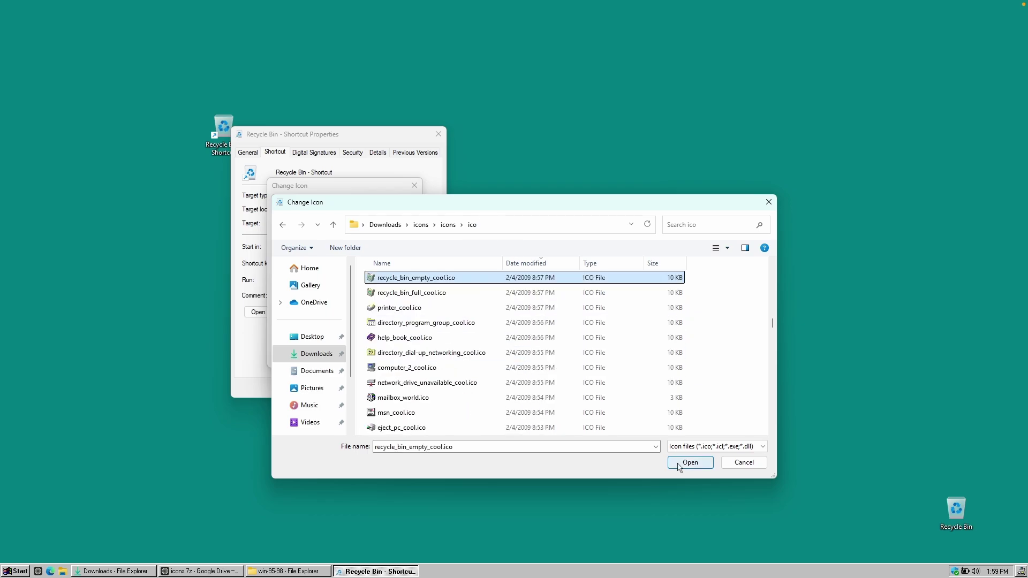
left_click(690, 464)
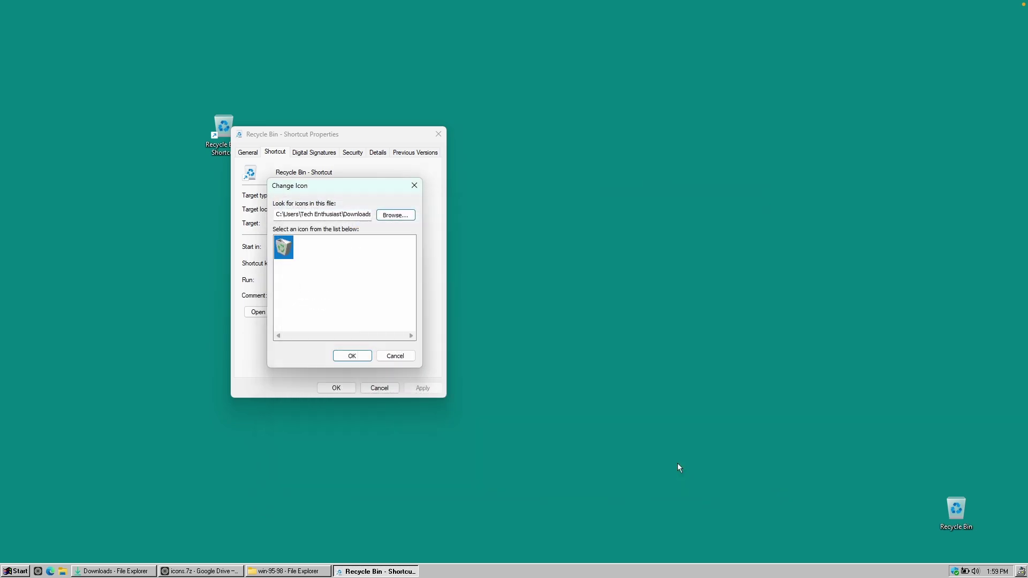
left_click(360, 359)
left_click(423, 388)
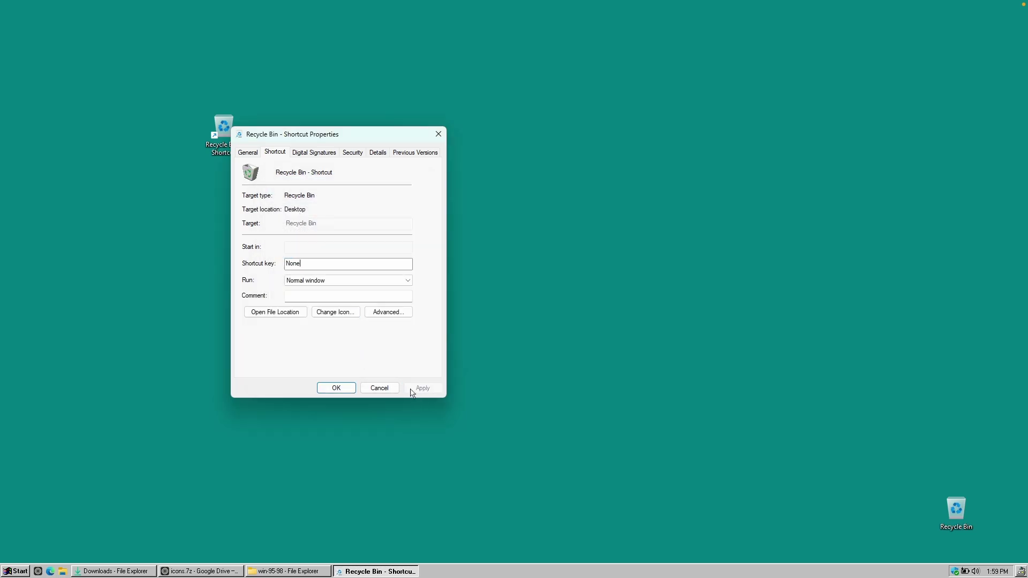
left_click(336, 387)
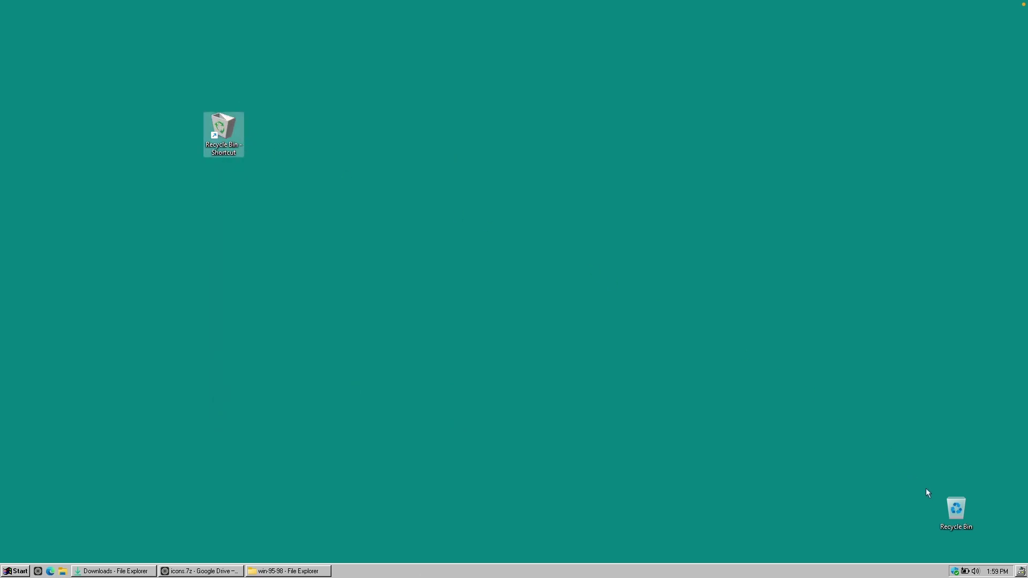
left_click_drag(957, 510, 510, 242)
- Move the retro shortcut beside the Recycle Bin, then untick Recycle Bin in Desktop icon settings and apply
left_click_drag(241, 139, 464, 237)
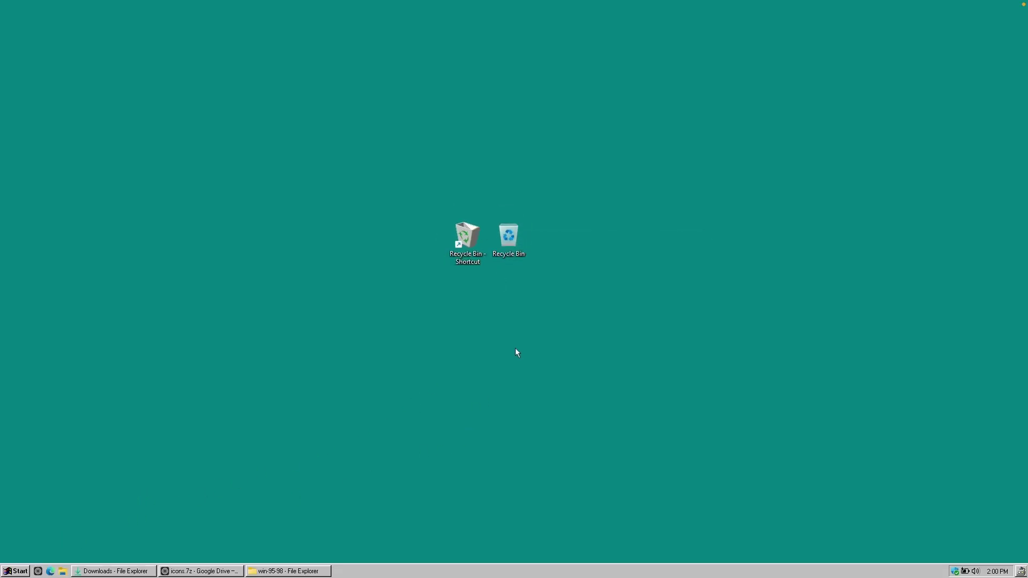
right_click(516, 348)
left_click(560, 452)
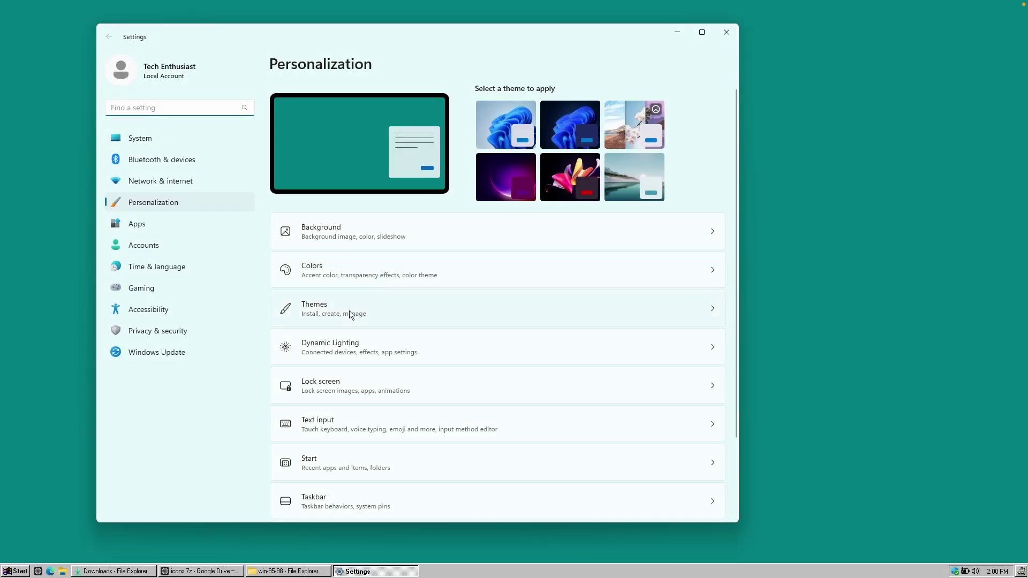
left_click(351, 315)
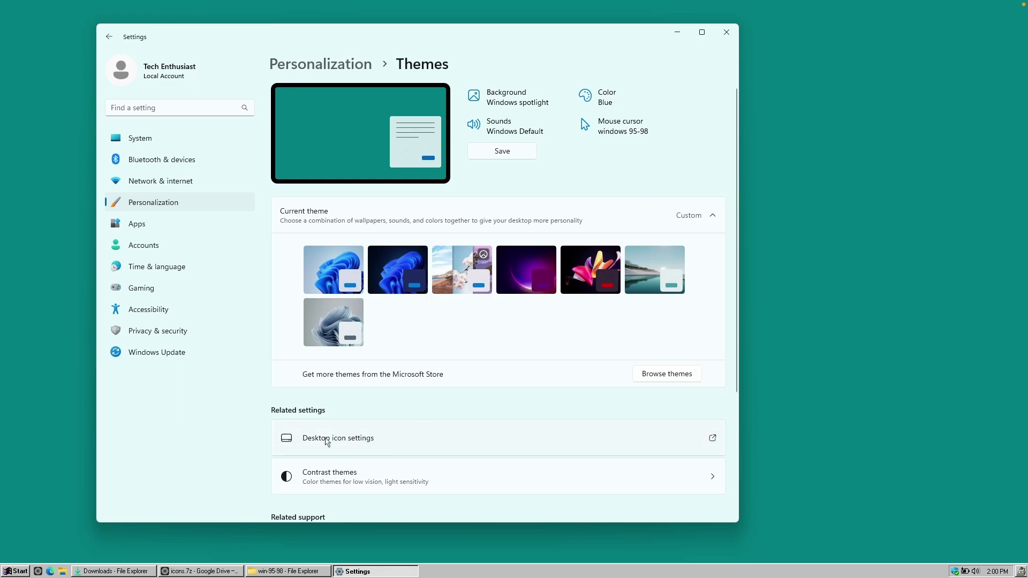
left_click(437, 446)
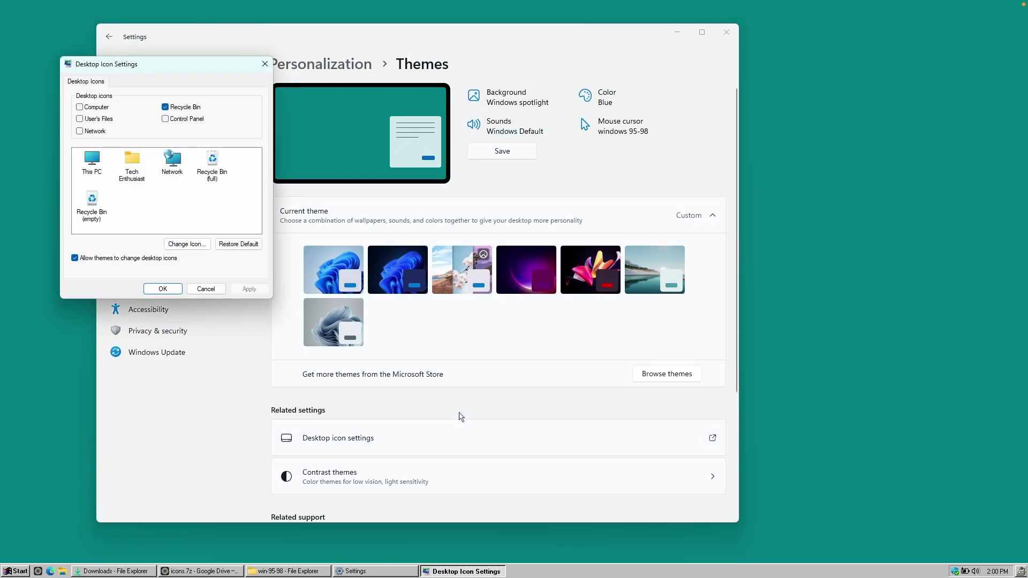
left_click(166, 108)
left_click(248, 288)
left_click(163, 289)
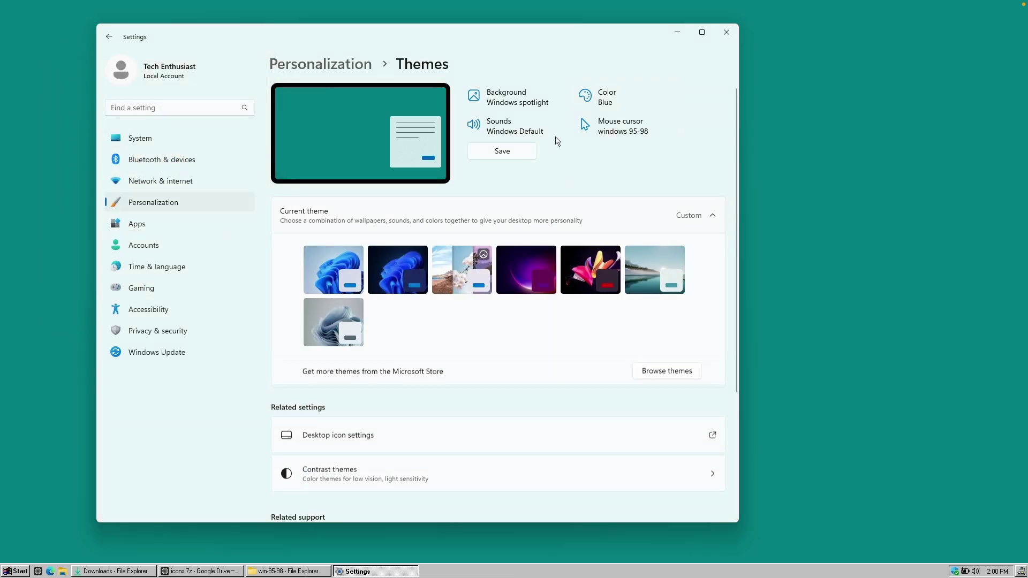
left_click(727, 32)
- Rename the shortcut to 'Recycle Bin' by deleting its ' - Shortcut' suffix
right_click(482, 234)
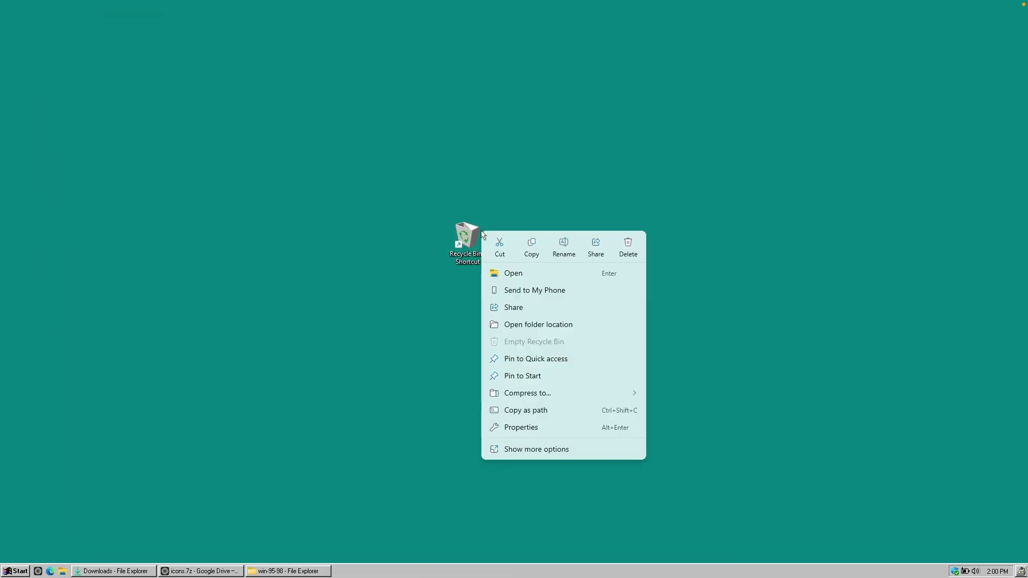
left_click(565, 245)
left_click_drag(485, 263, 460, 262)
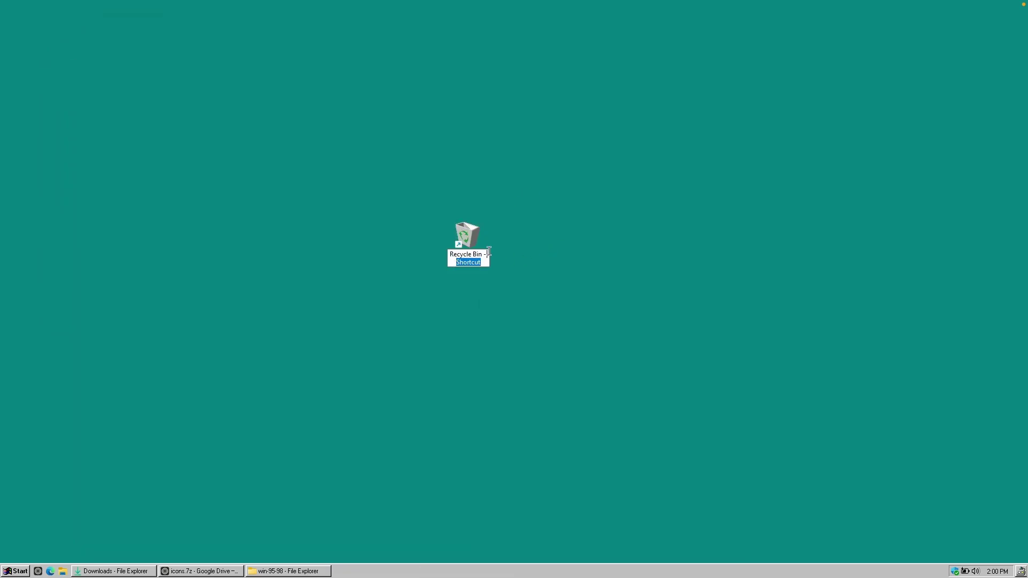
key("BackSpace")
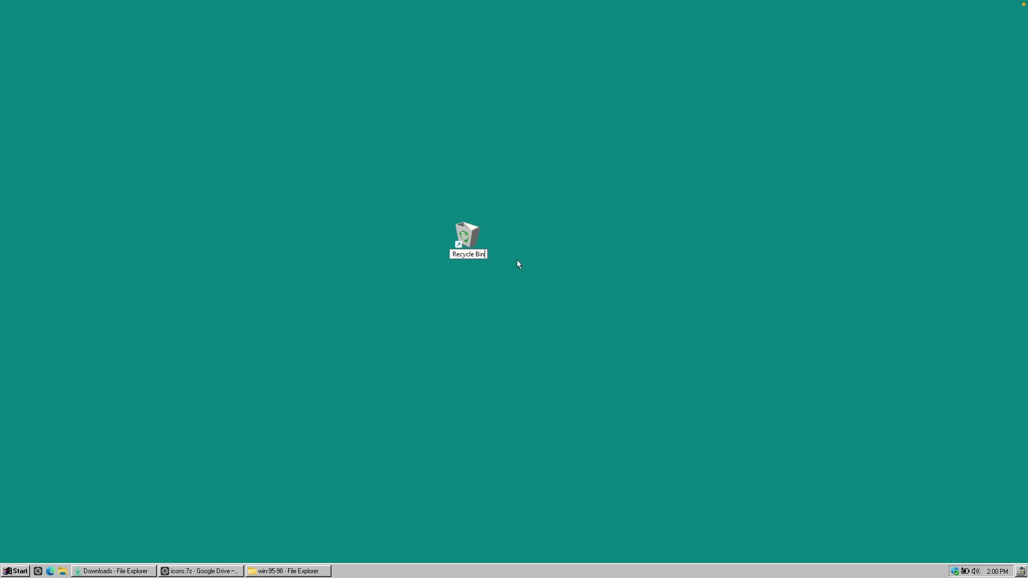
key("Return")
- Place the renamed Recycle Bin shortcut in the desktop's bottom-right corner and minimize the icons folder
left_click_drag(467, 239, 926, 490)
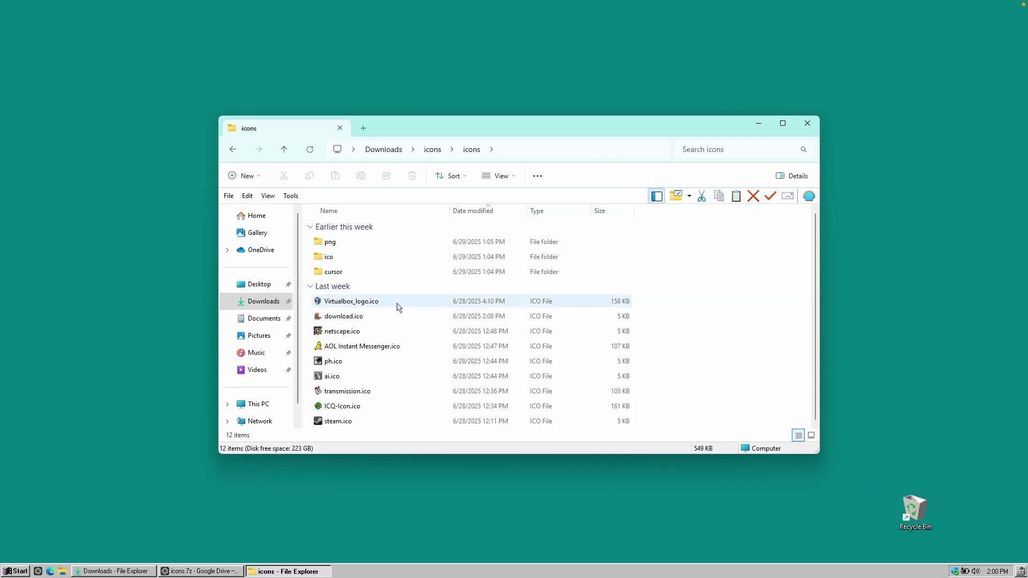
mouse_move(397, 306)
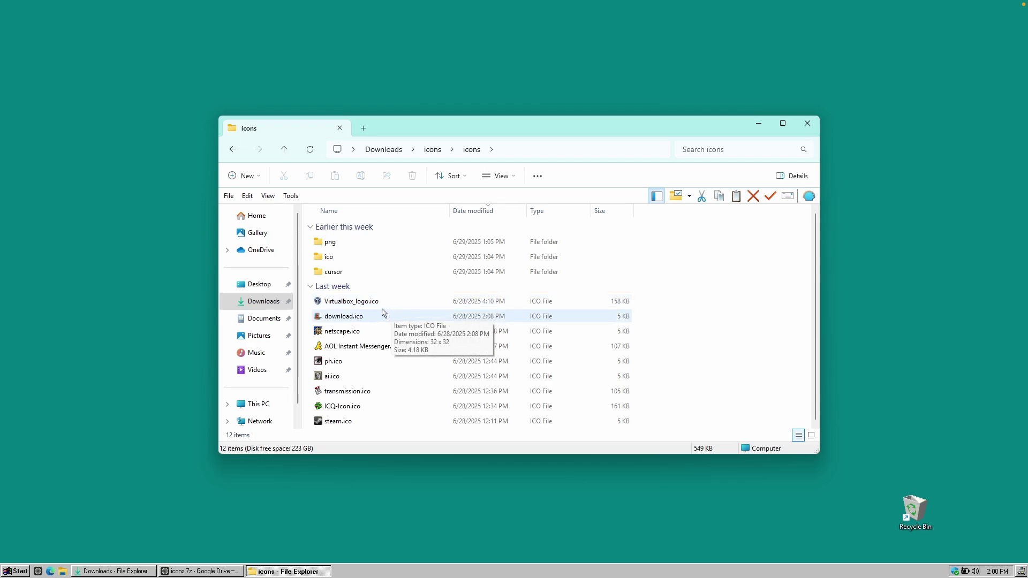
left_click(349, 302)
left_click(362, 423)
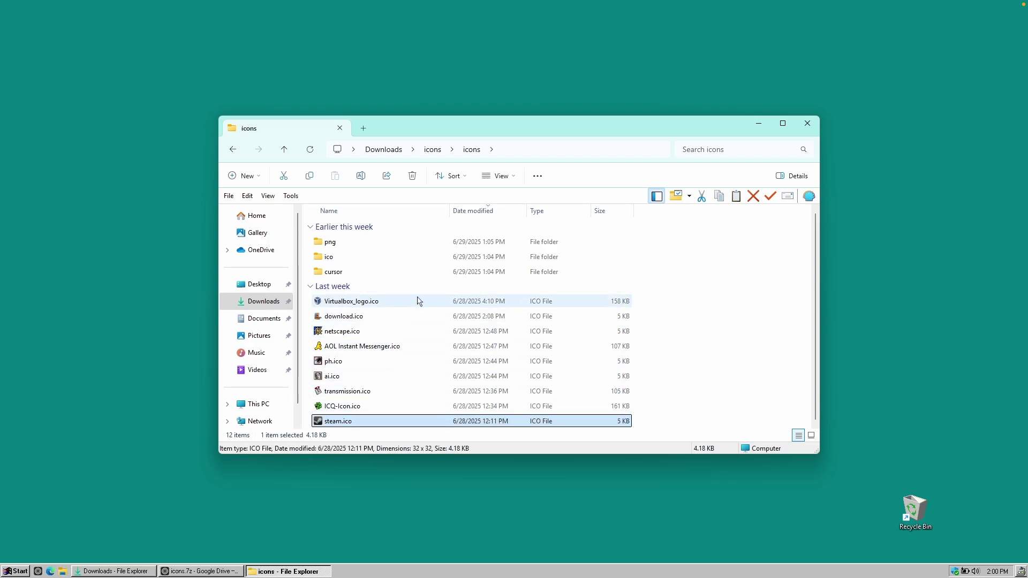
left_click(916, 508)
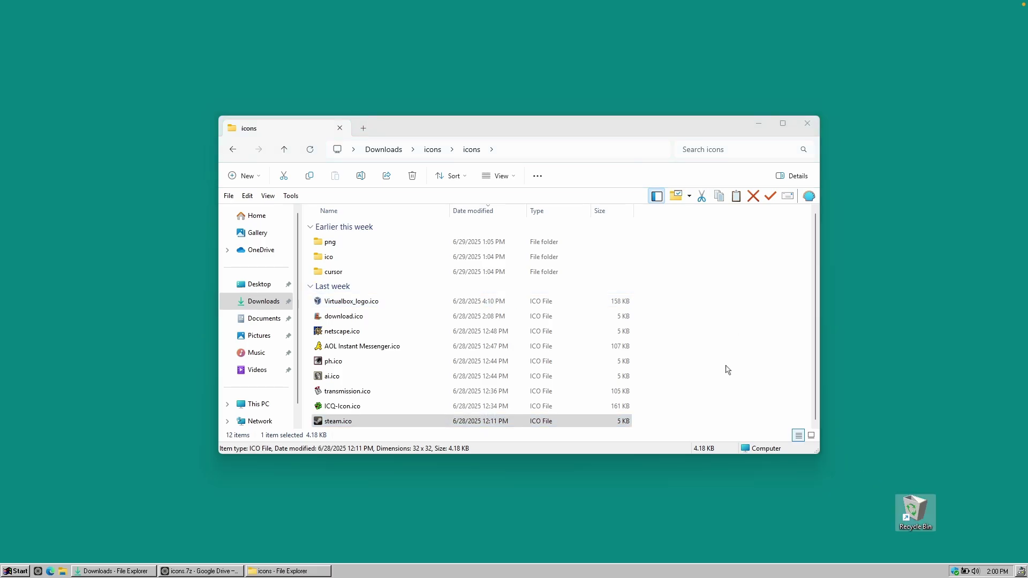
left_click(756, 126)
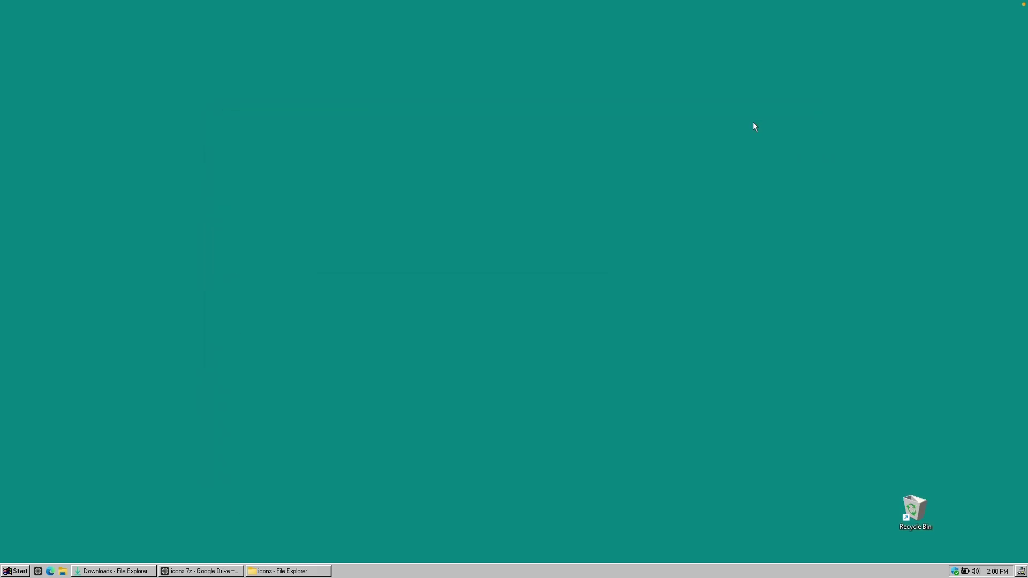
left_click(21, 573)
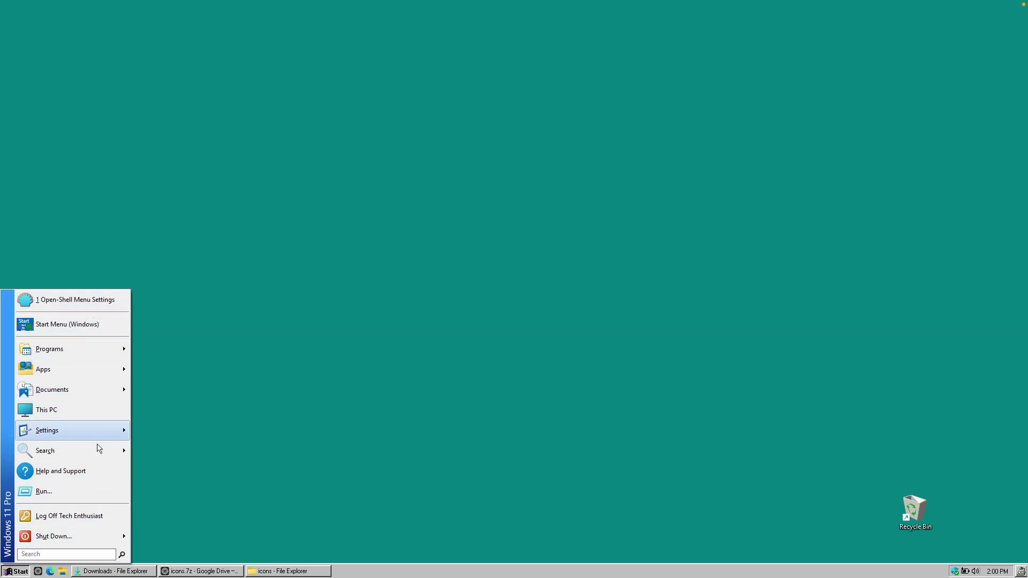
left_click(317, 549)
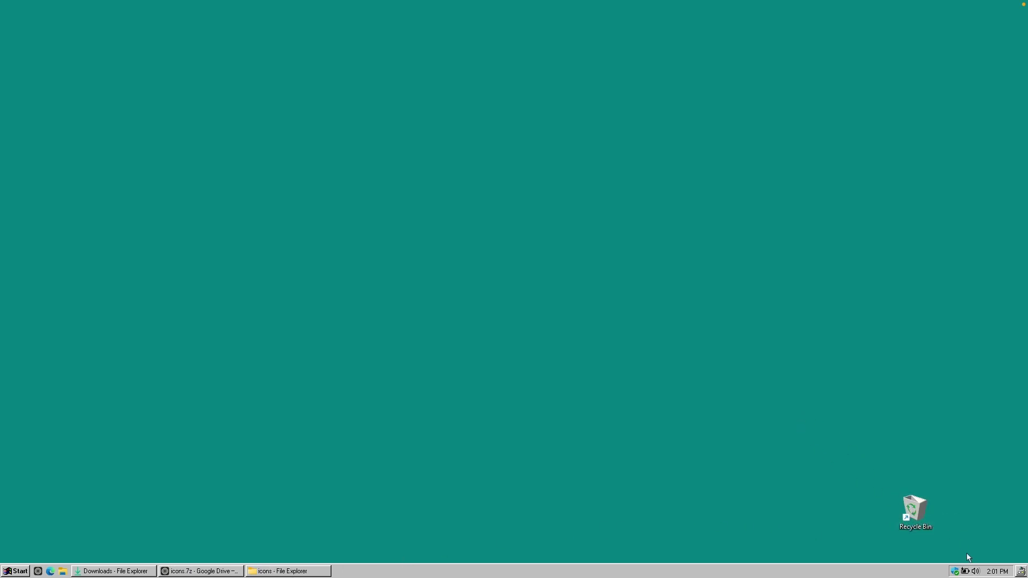
- Open Task Manager from the taskbar menu and centre its window on screen
right_click(491, 569)
left_click(528, 516)
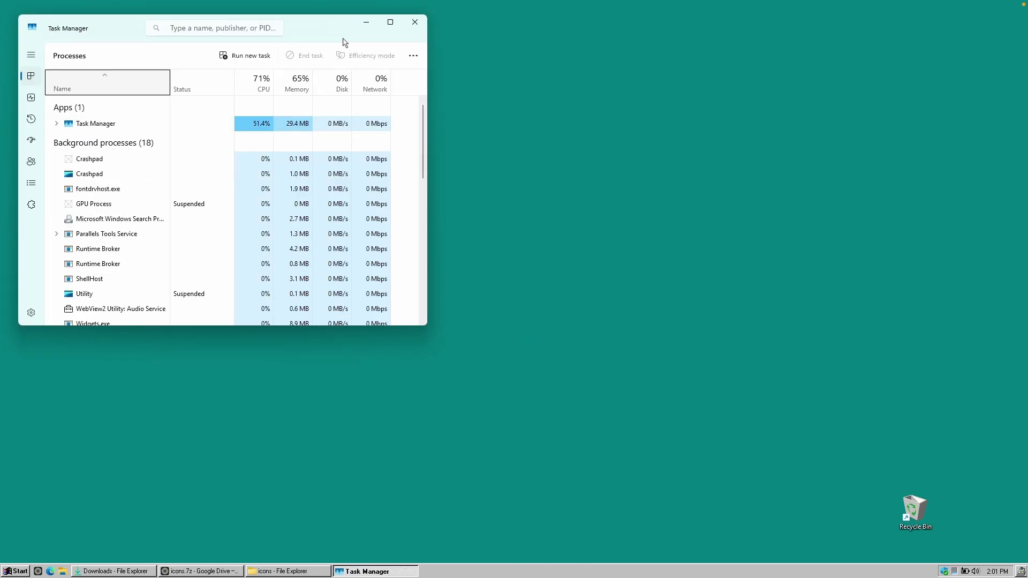
left_click_drag(345, 42, 605, 135)
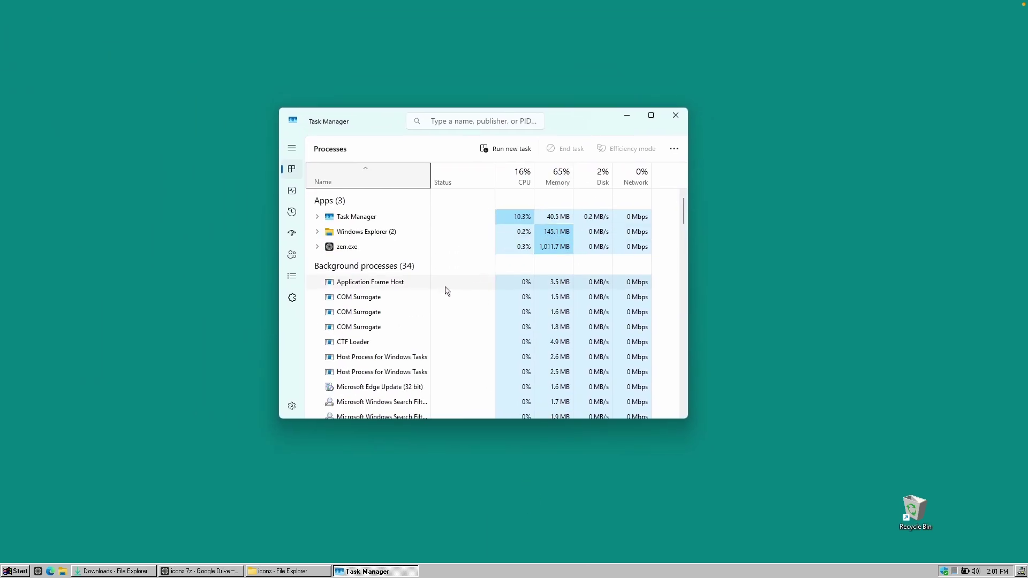
- Find RetroBar (62.4 MB) and Open-Shell Menu among background processes, then bring up the Start menu
scroll(422, 299, "down", 2)
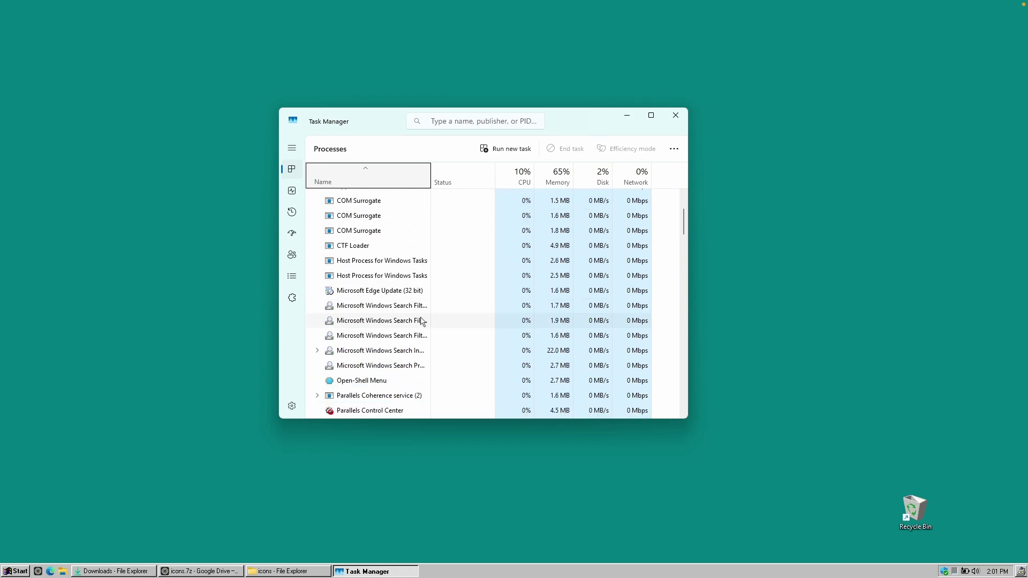
scroll(423, 321, "down", 1)
left_click(414, 304)
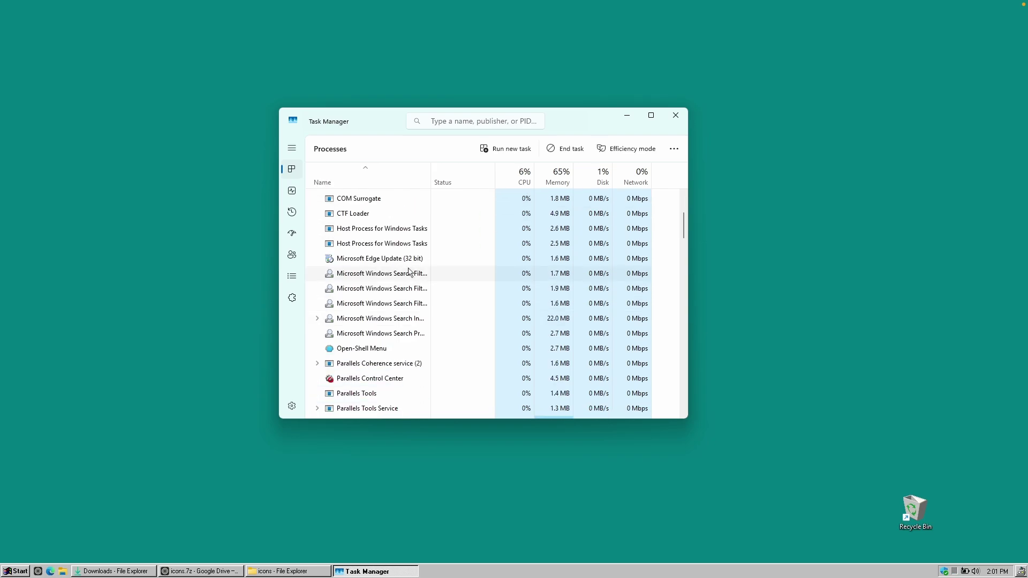
key("r")
scroll(423, 319, "down", 1)
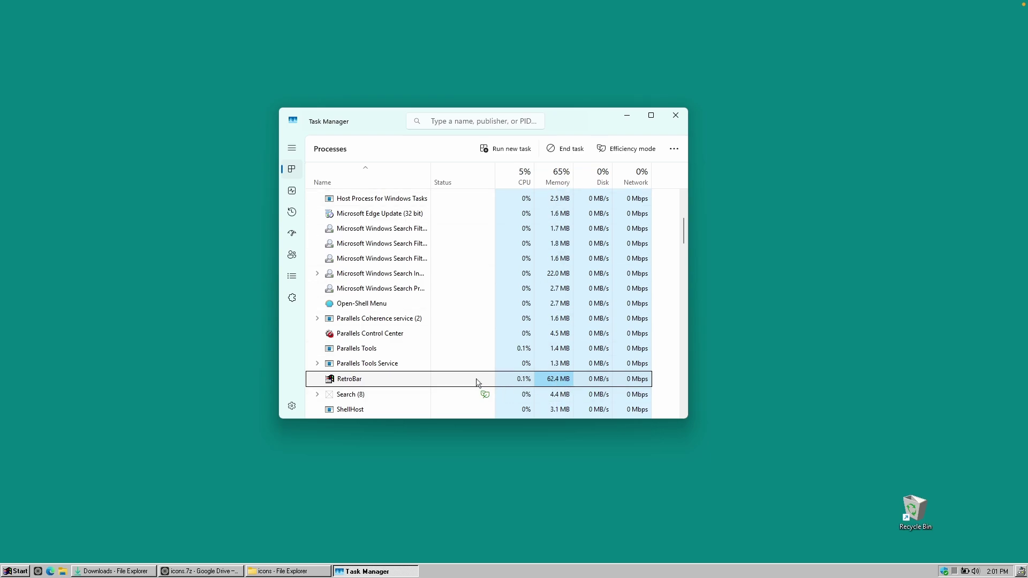
scroll(386, 333, "down", 1)
scroll(385, 332, "down", 1)
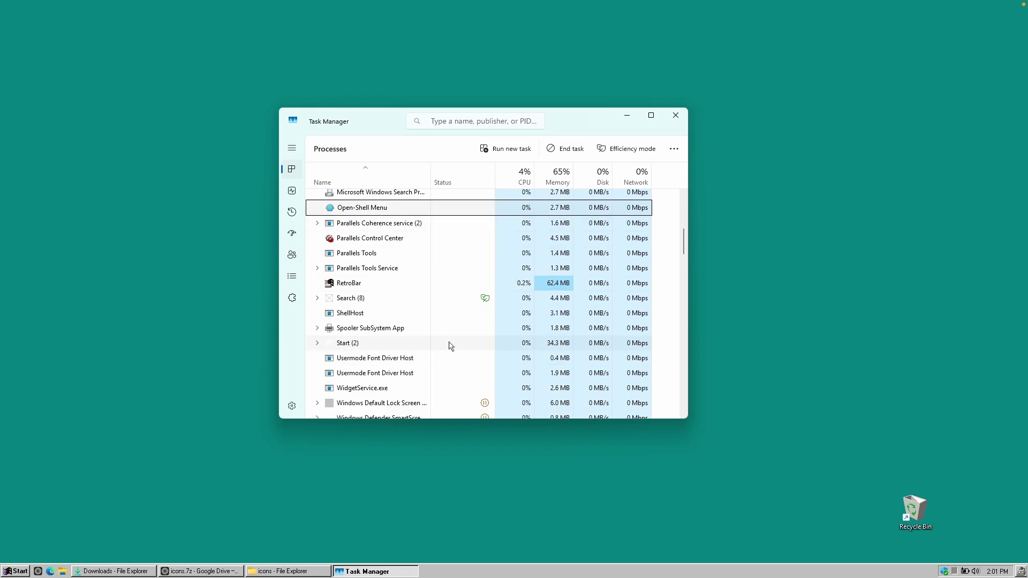
key("super")
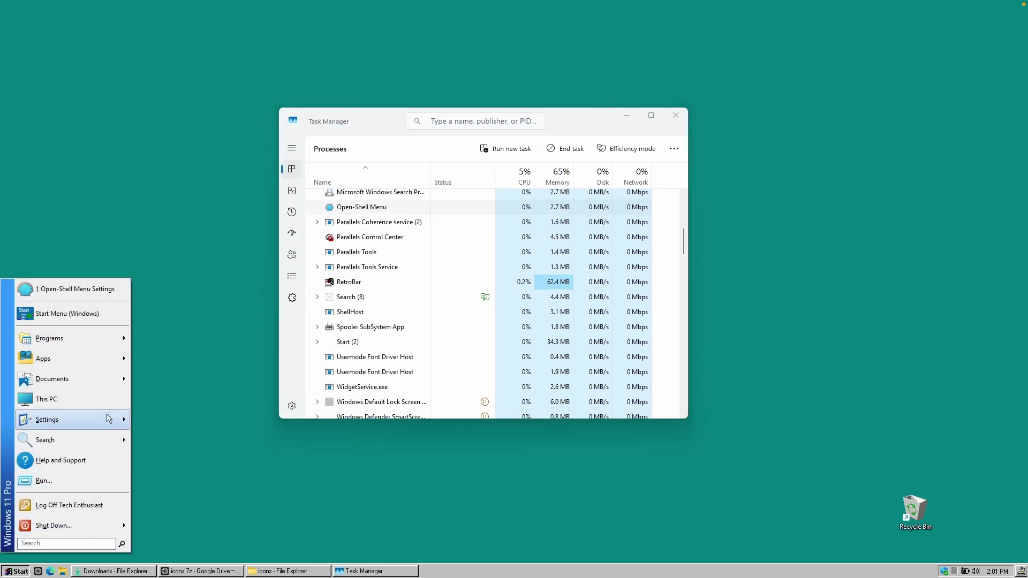